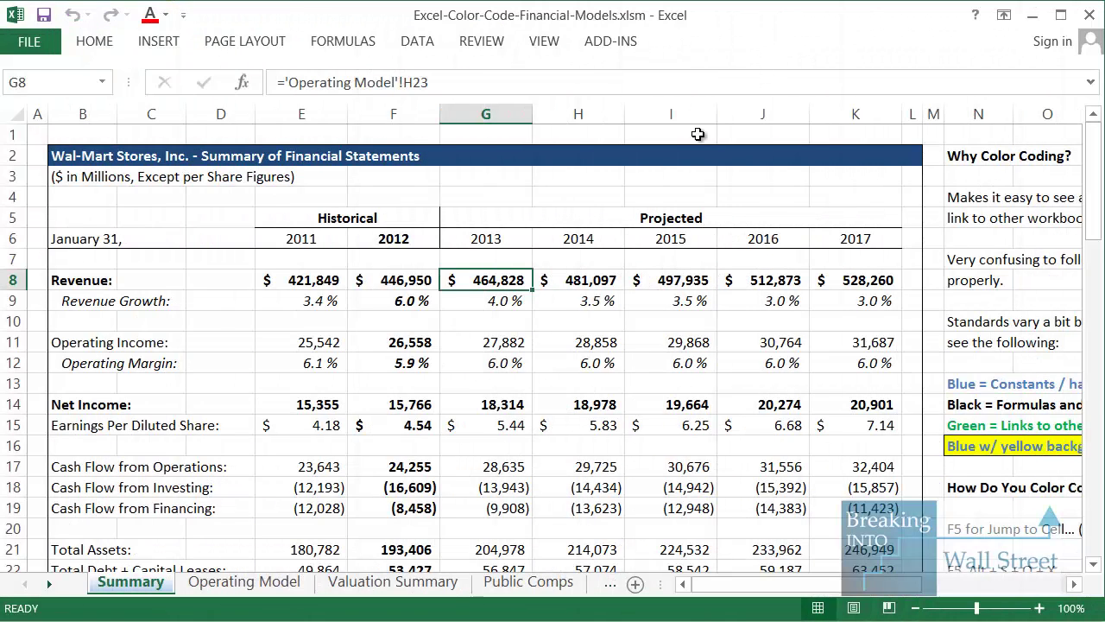
Examine the 2011 Operating Income and Revenue cells and the line items of the Wal-Mart financial summary.
click(312, 347)
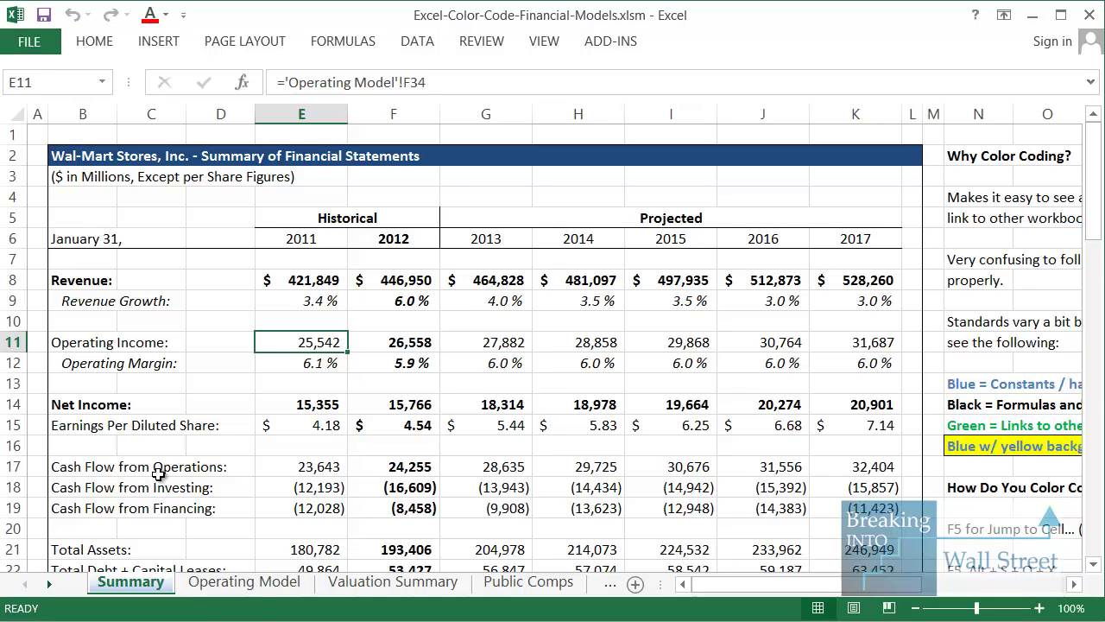
click(301, 281)
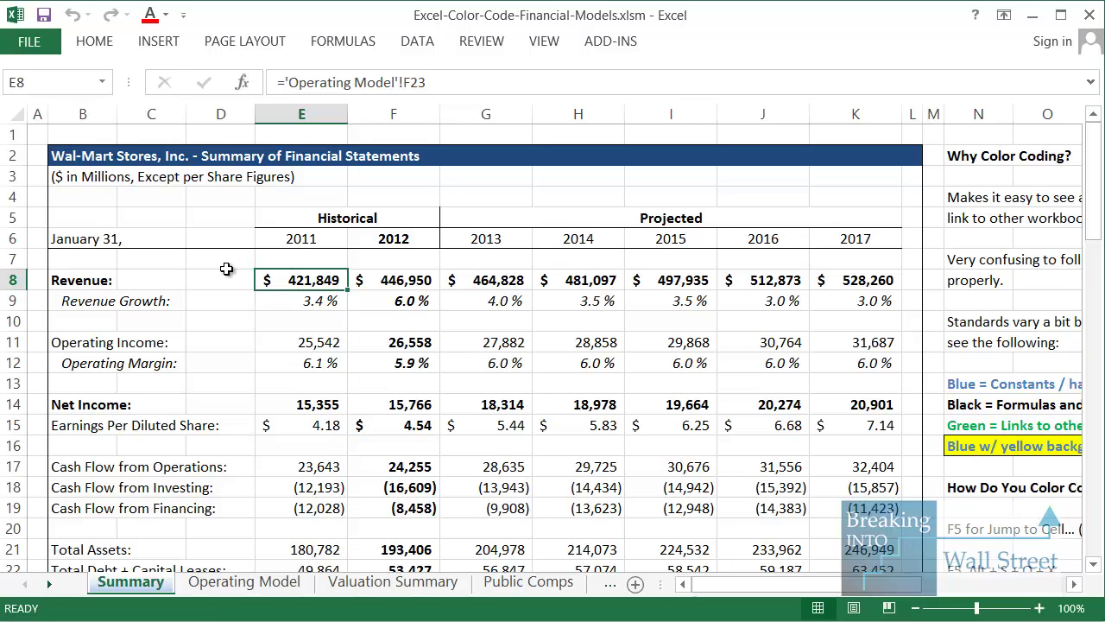
scroll(226, 269, down, 1)
click(87, 220)
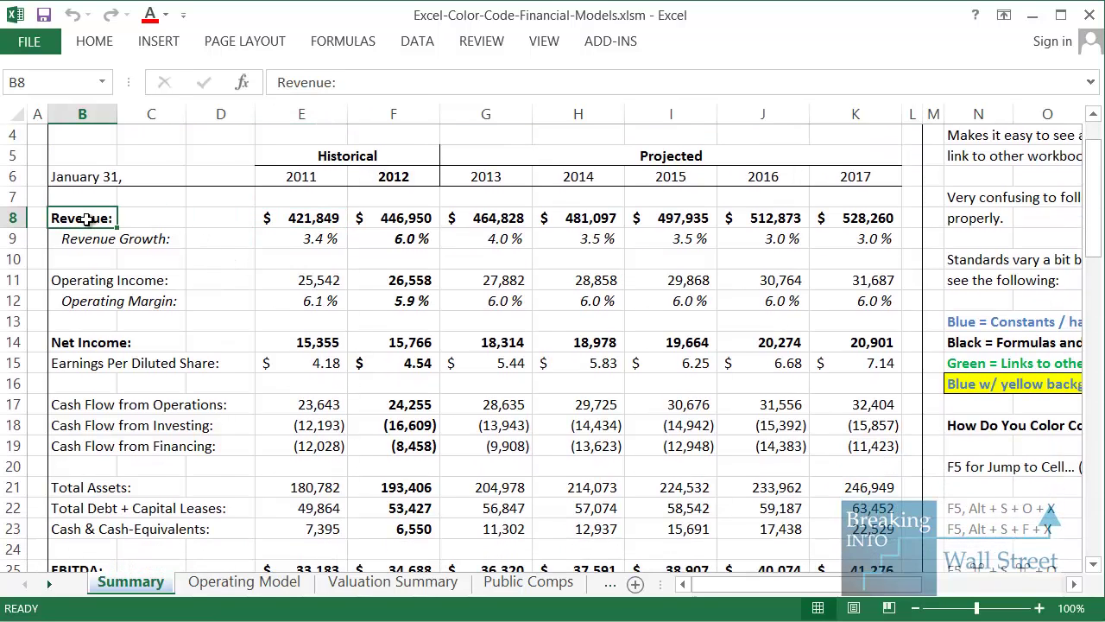
scroll(86, 219, down, 1)
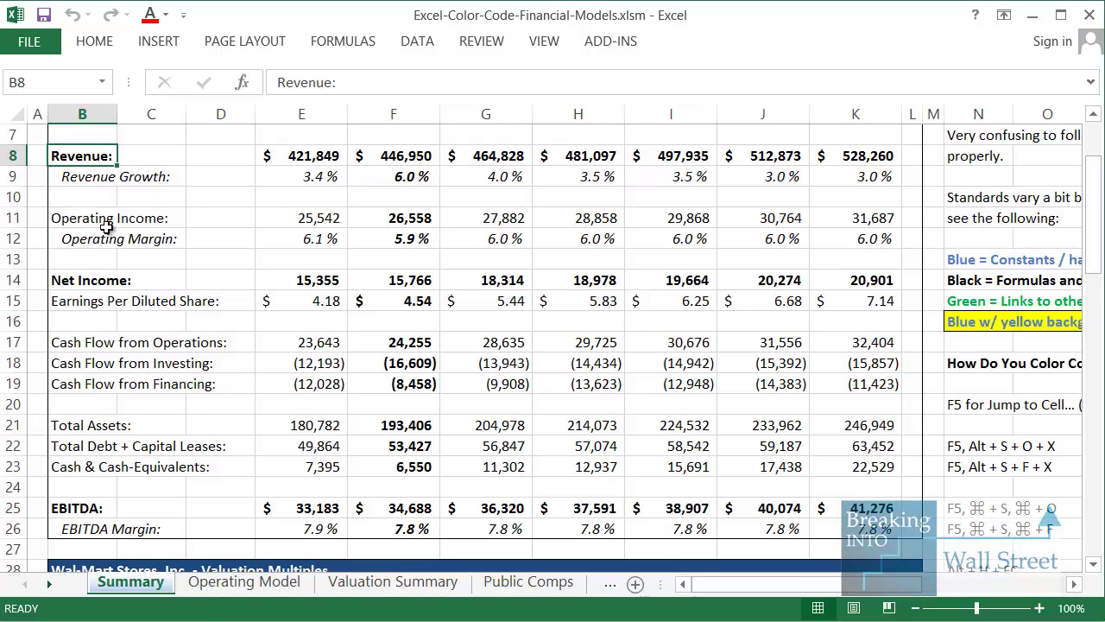
scroll(118, 175, up, 1)
Highlight the historical figures E8:F19, the projected figures G8:K19 and the whole block E8:K26 to review their font colors.
drag(303, 217, 406, 442)
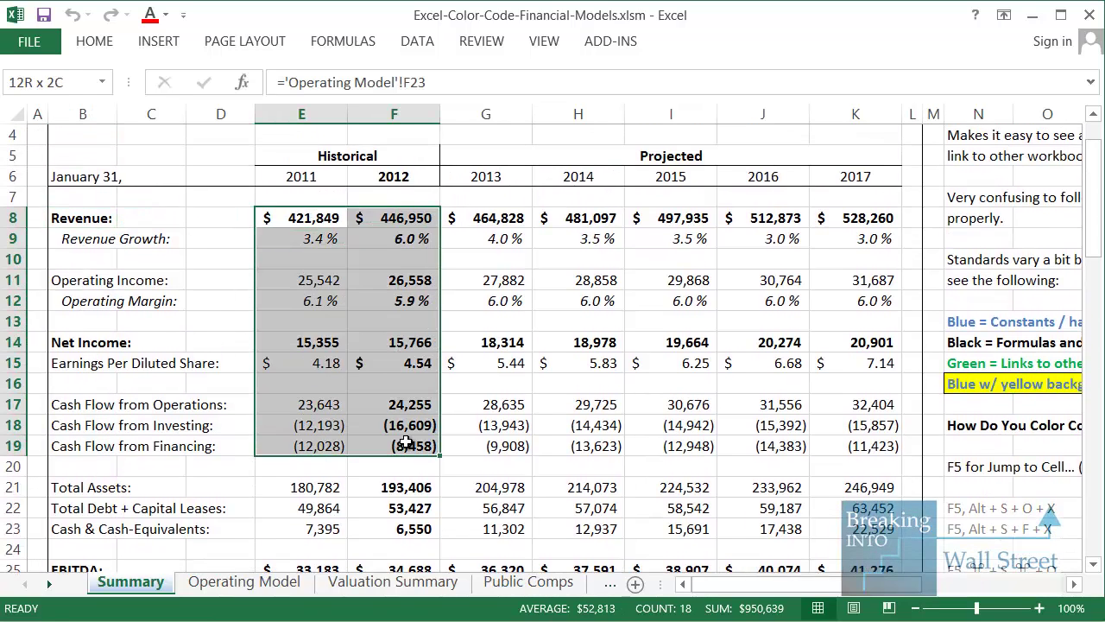
drag(522, 216, 870, 439)
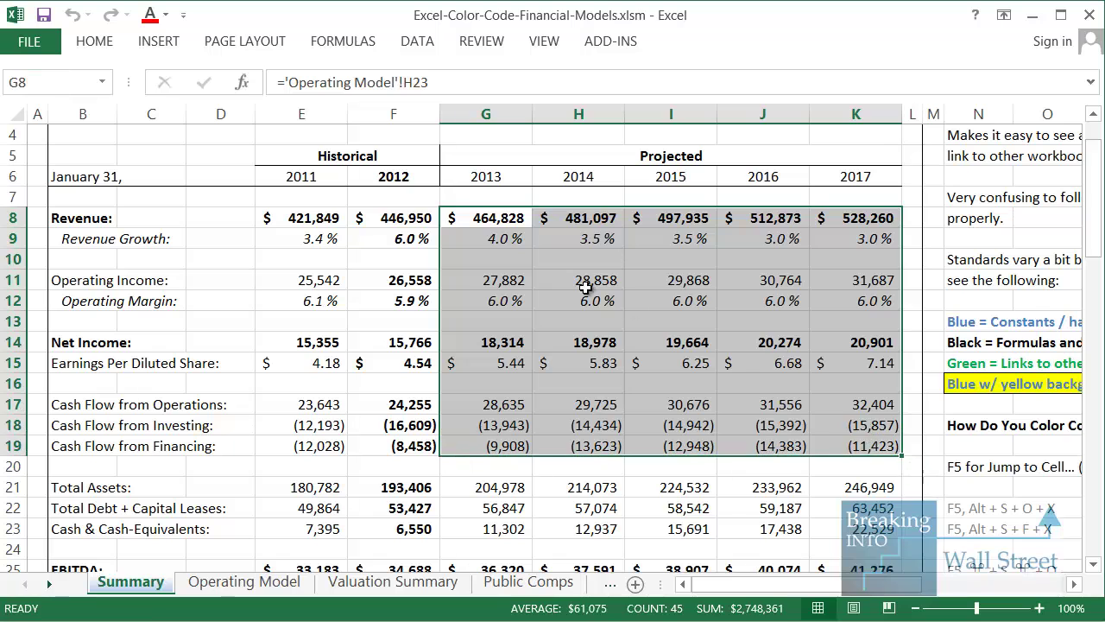
click(577, 263)
drag(309, 216, 877, 529)
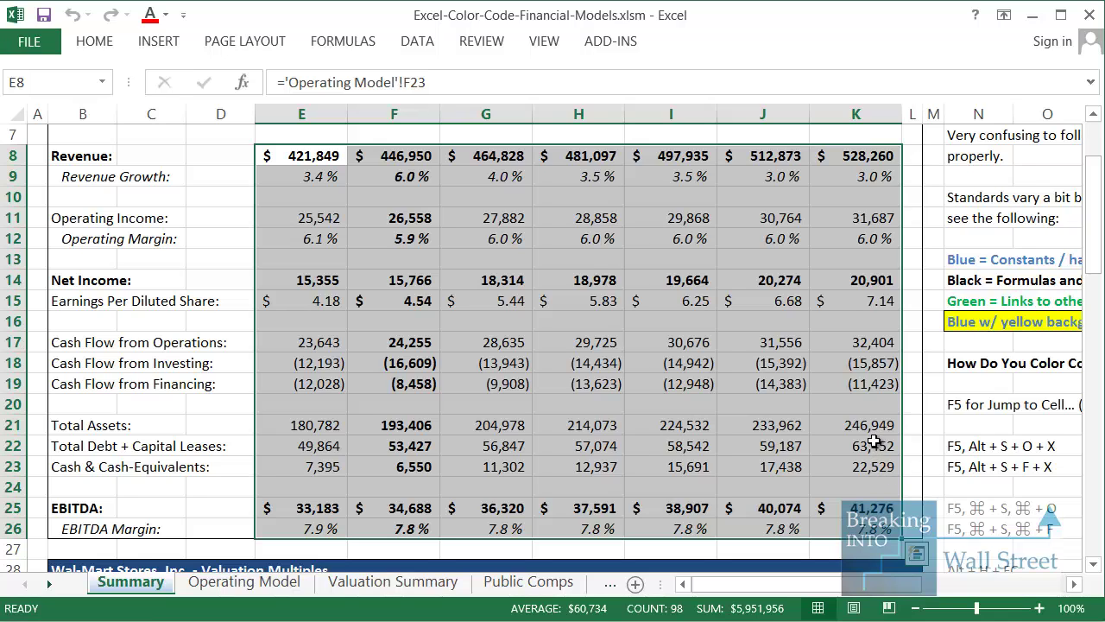
scroll(682, 302, up, 1)
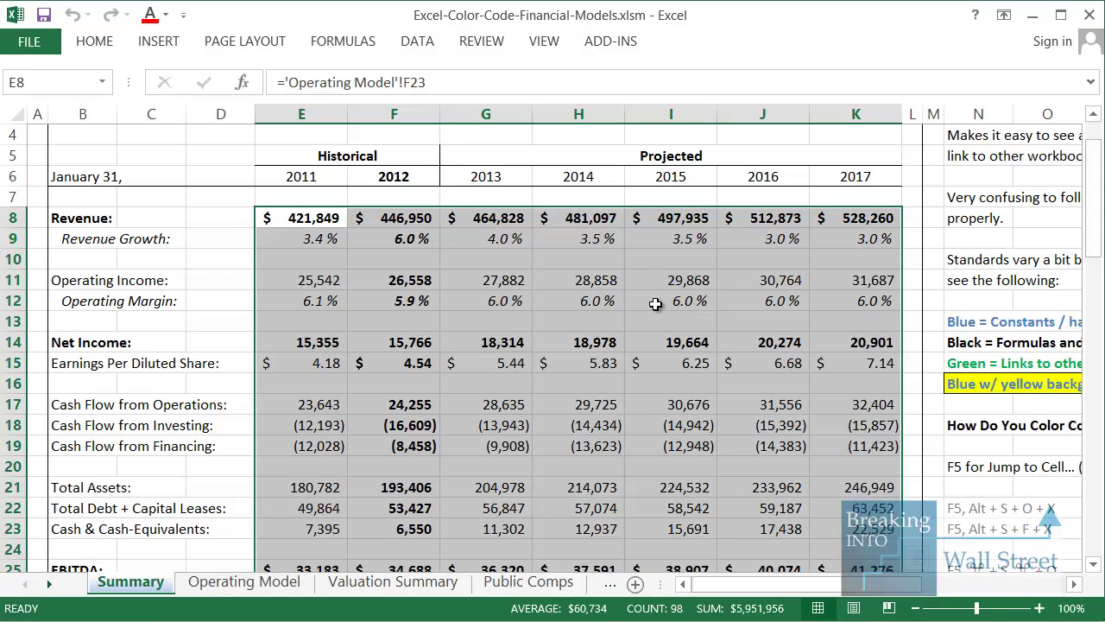
click(588, 287)
scroll(591, 292, up, 1)
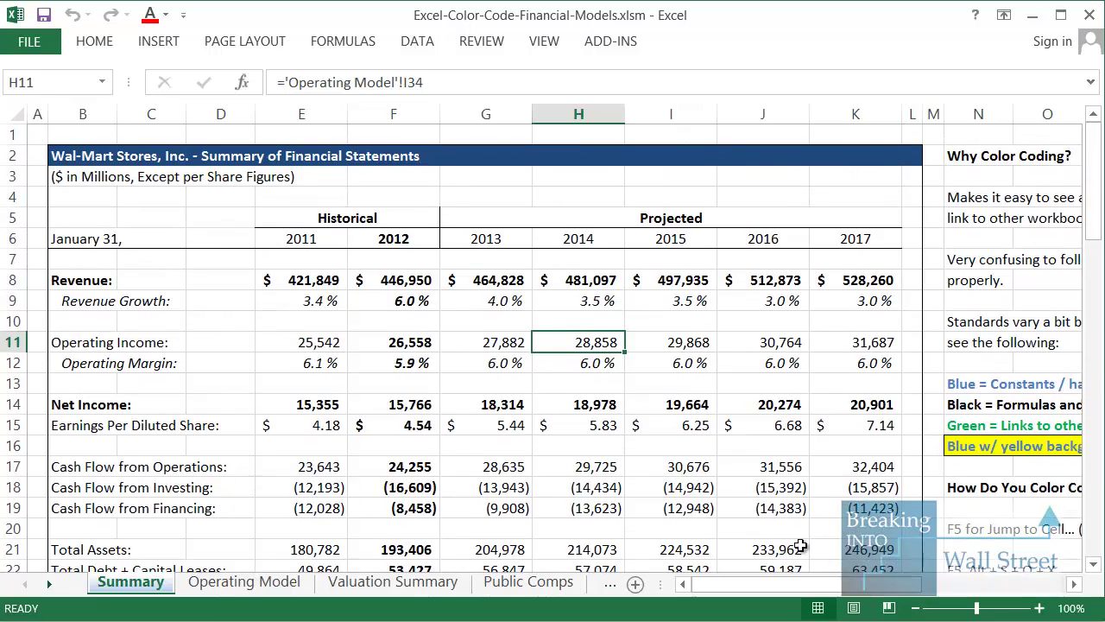
Highlight rows 4 and 5 of the "Why Color Coding?" notes to read the first reason.
click(849, 591)
drag(849, 594, 971, 594)
click(384, 198)
drag(13, 197, 13, 222)
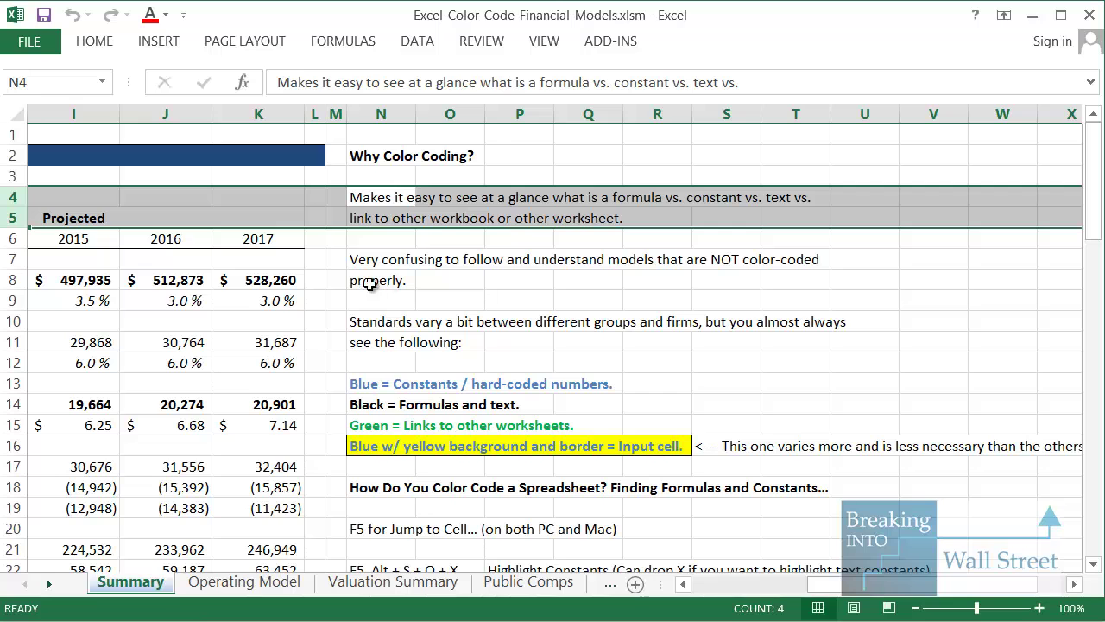
Highlight the Revenue and Revenue Growth rows, and inspect the contents of the 2011 Revenue Growth cell.
click(296, 281)
drag(297, 281, 328, 319)
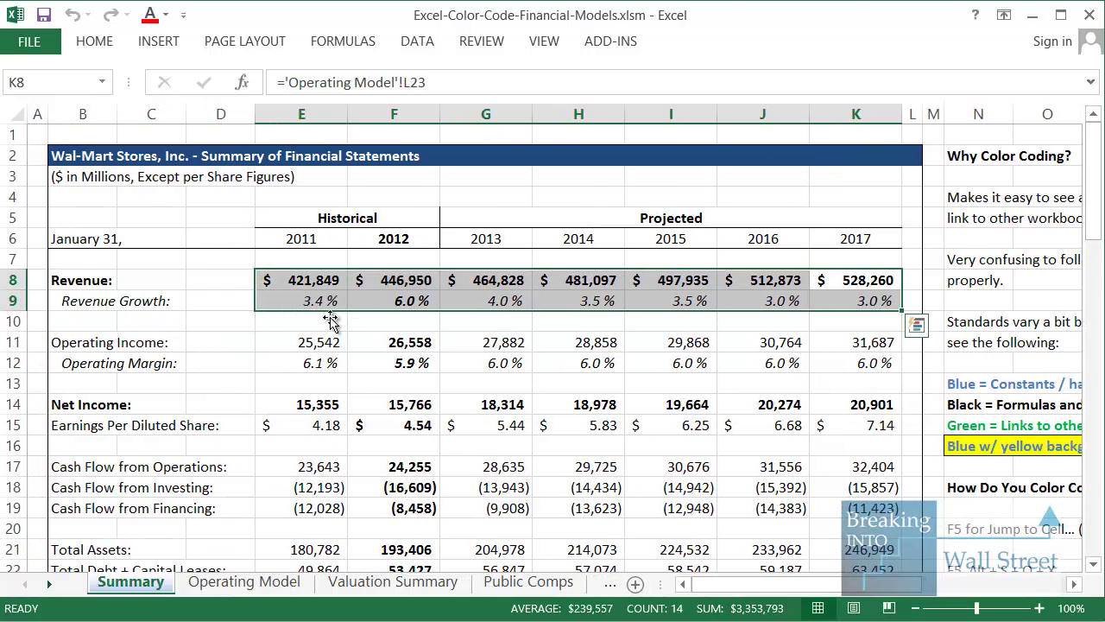
click(341, 322)
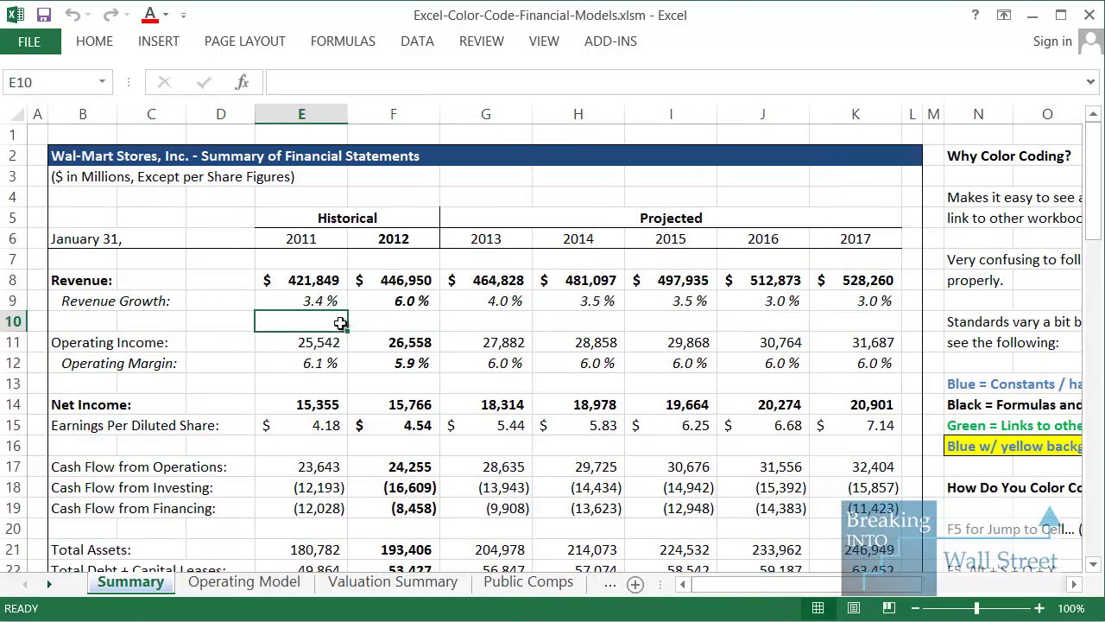
click(327, 304)
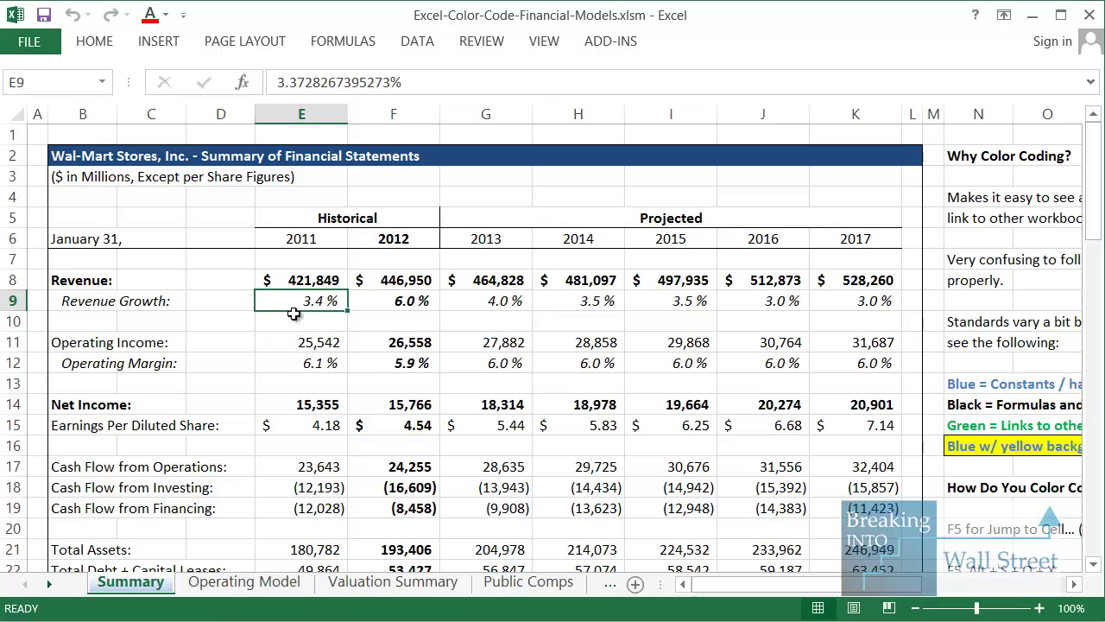
mouse_move(259, 66)
mouse_down()
mouse_move(287, 95)
mouse_move(429, 107)
mouse_up()
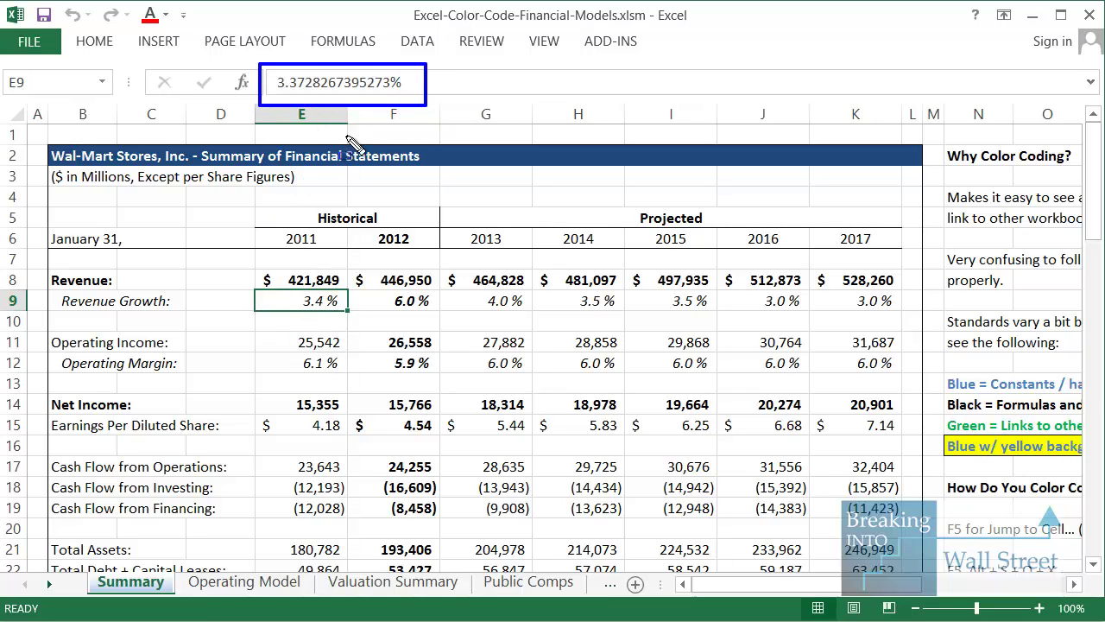
drag(250, 281, 350, 321)
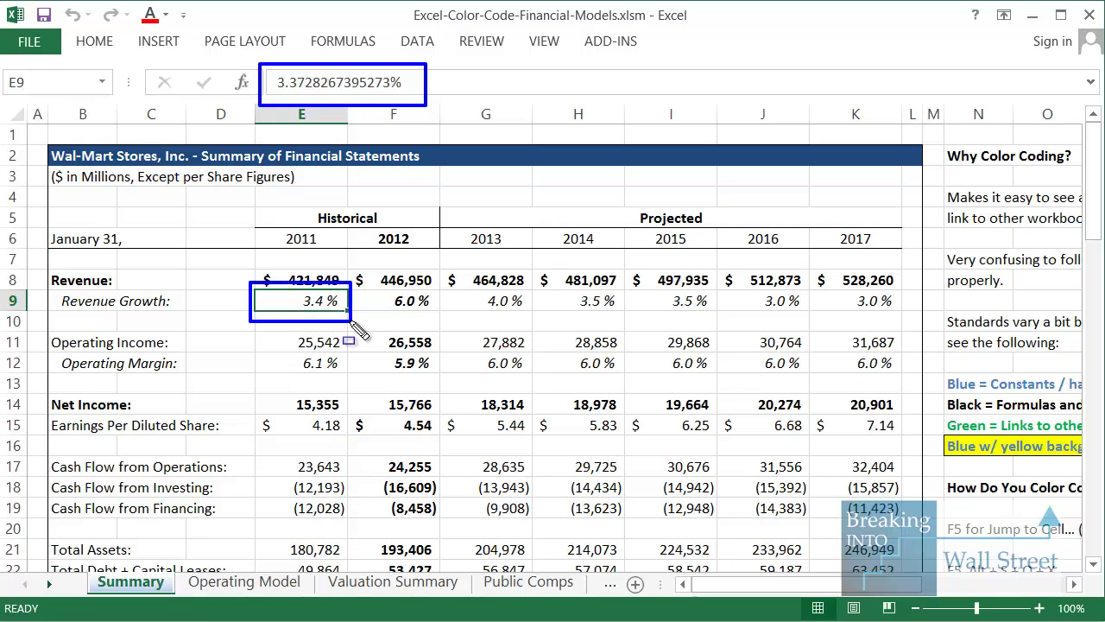
key(Escape)
Inspect the 2013 Revenue Growth and Revenue formulas, comparing the Revenue link with the 2011 growth constant.
click(481, 302)
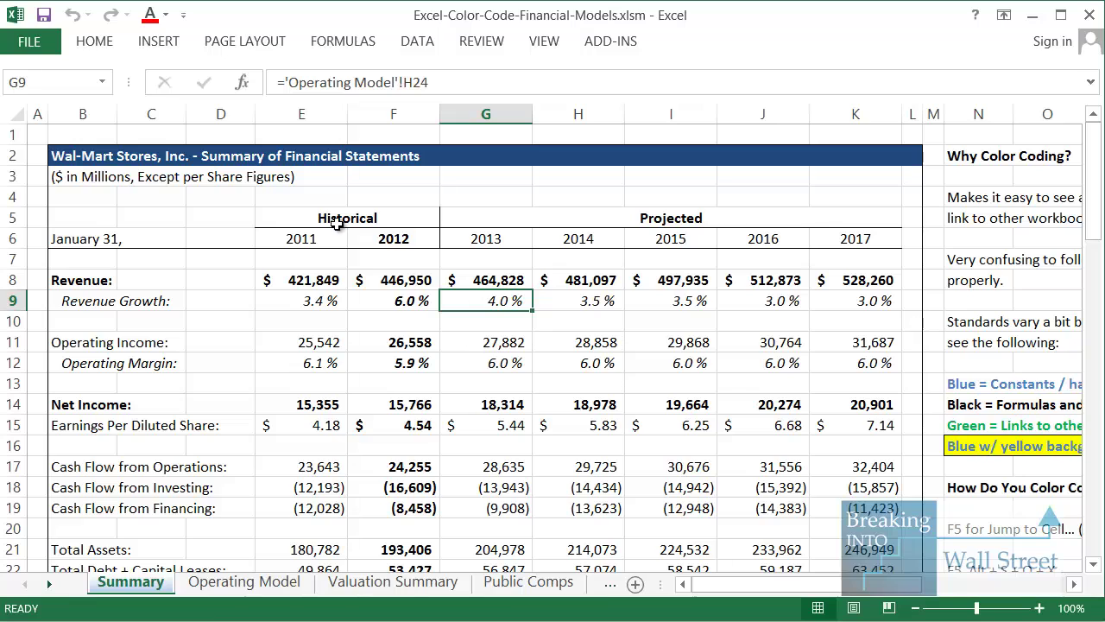
click(489, 281)
key(F2)
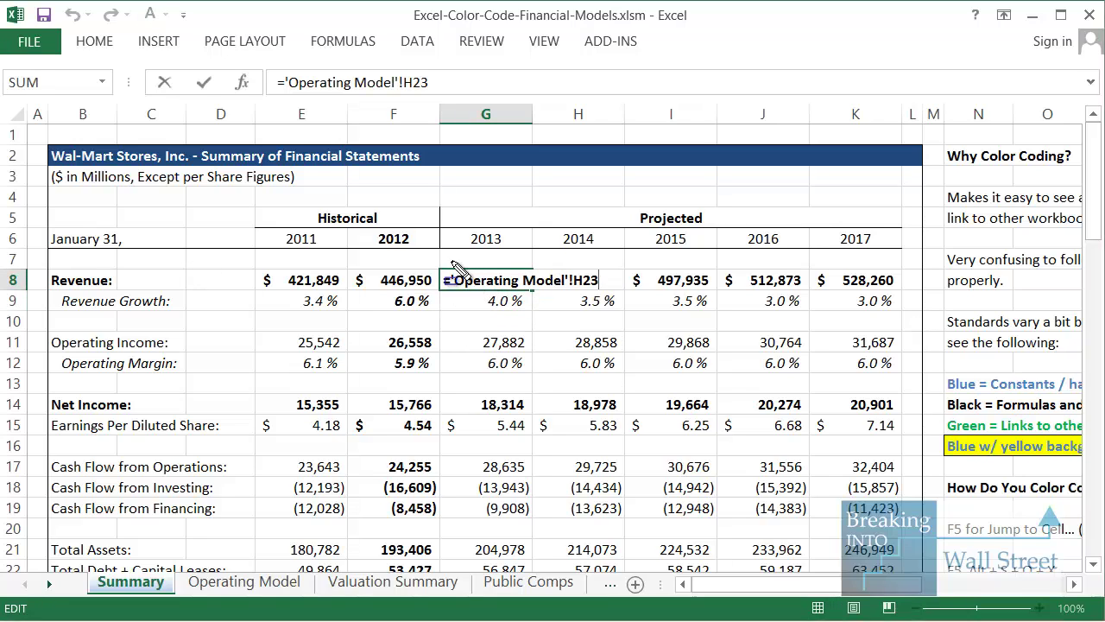
mouse_move(432, 251)
mouse_down()
mouse_move(624, 290)
mouse_move(616, 295)
mouse_up()
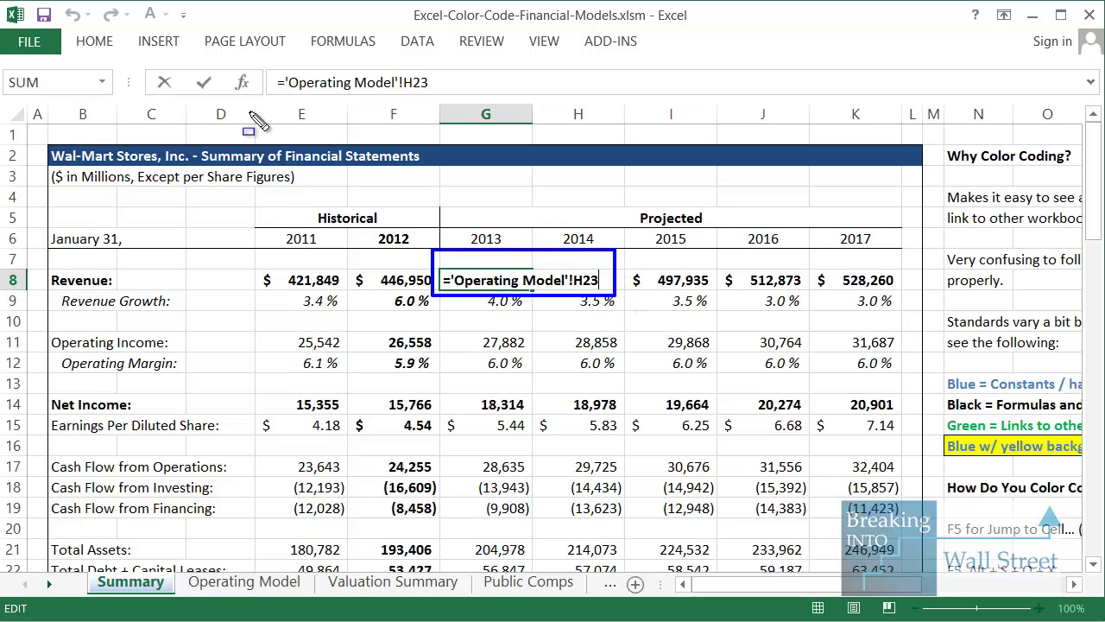
mouse_move(269, 61)
mouse_down()
mouse_move(453, 116)
mouse_move(450, 104)
mouse_up()
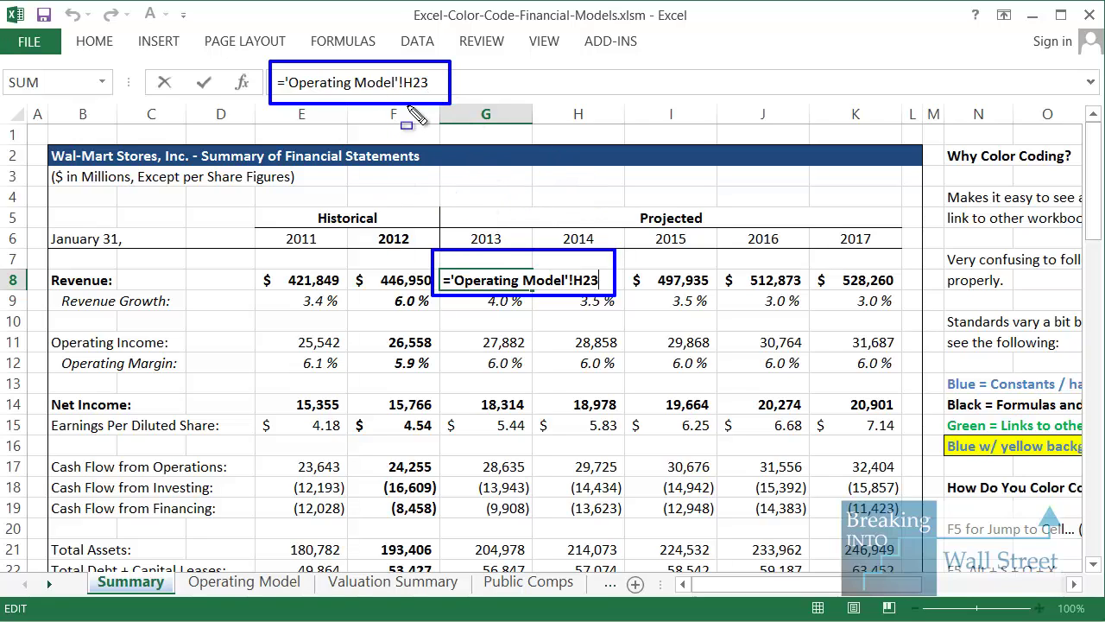
mouse_move(251, 285)
mouse_down()
mouse_move(280, 307)
mouse_move(375, 308)
mouse_move(352, 316)
mouse_up()
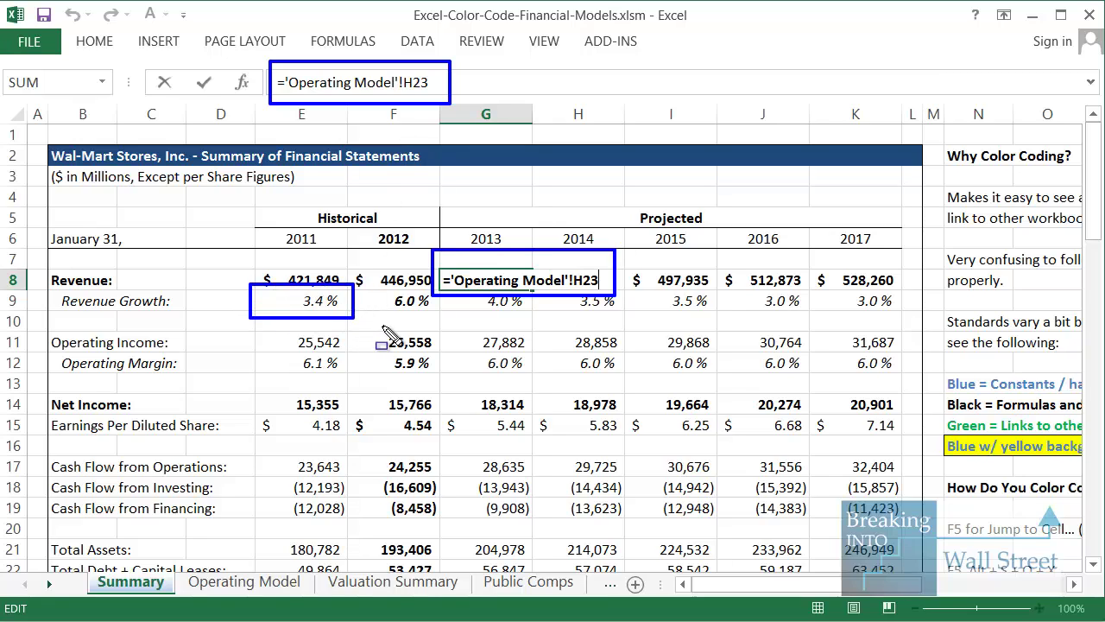
key(Escape)
Inspect the 2013 Operating Margin formula and the cells it references, leaving it unedited.
click(515, 390)
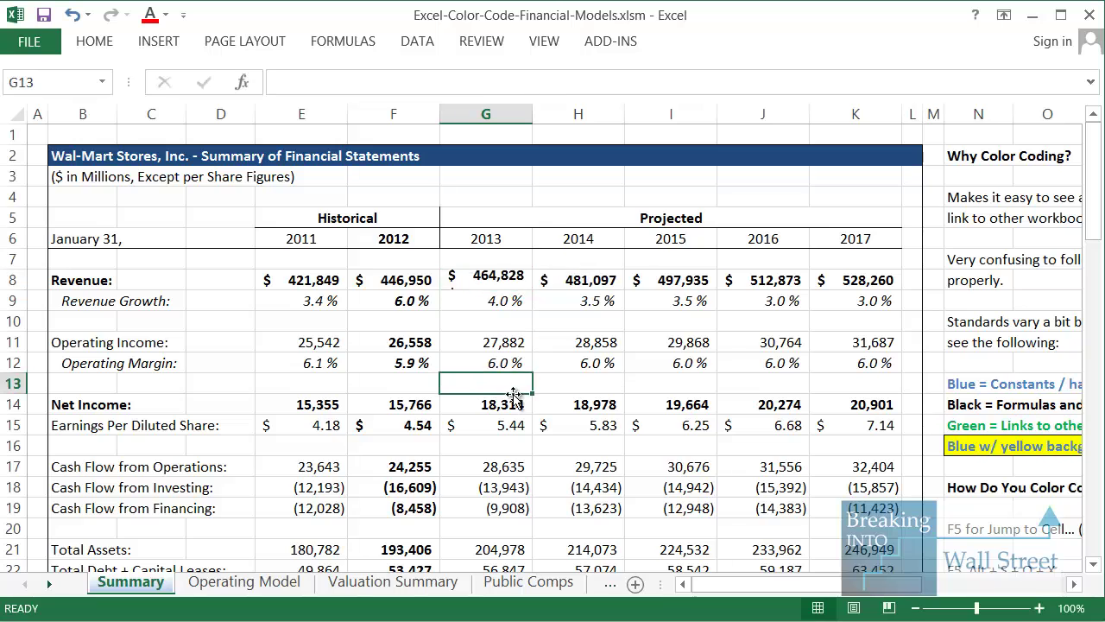
scroll(510, 363, down, 2)
double_click(510, 240)
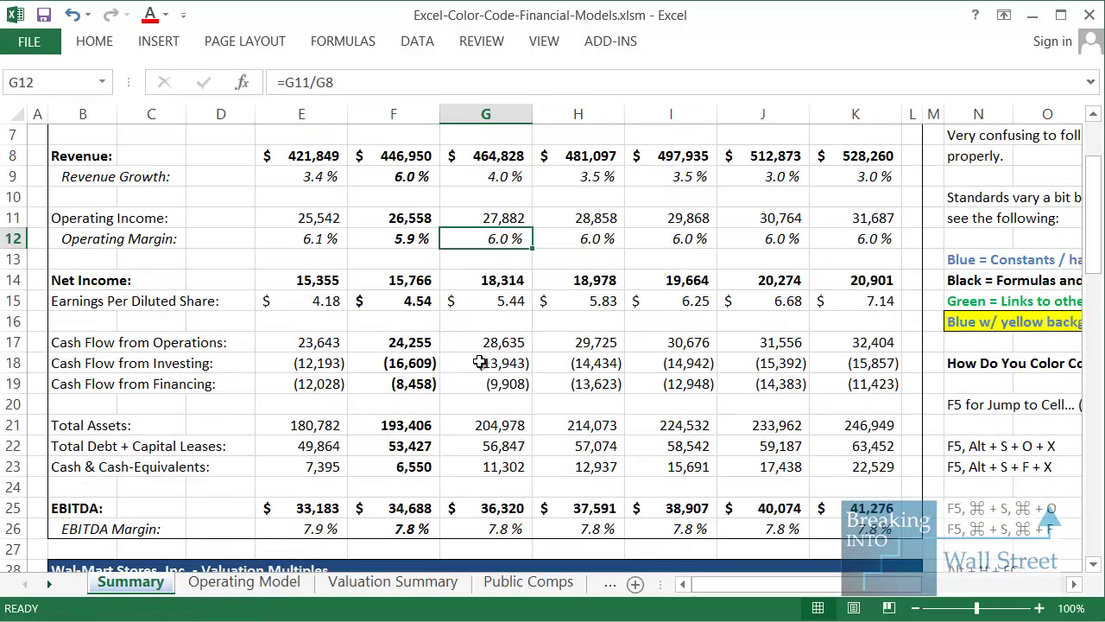
scroll(509, 250, up, 2)
mouse_move(431, 344)
mouse_down()
mouse_move(474, 395)
mouse_move(530, 394)
mouse_move(535, 380)
mouse_up()
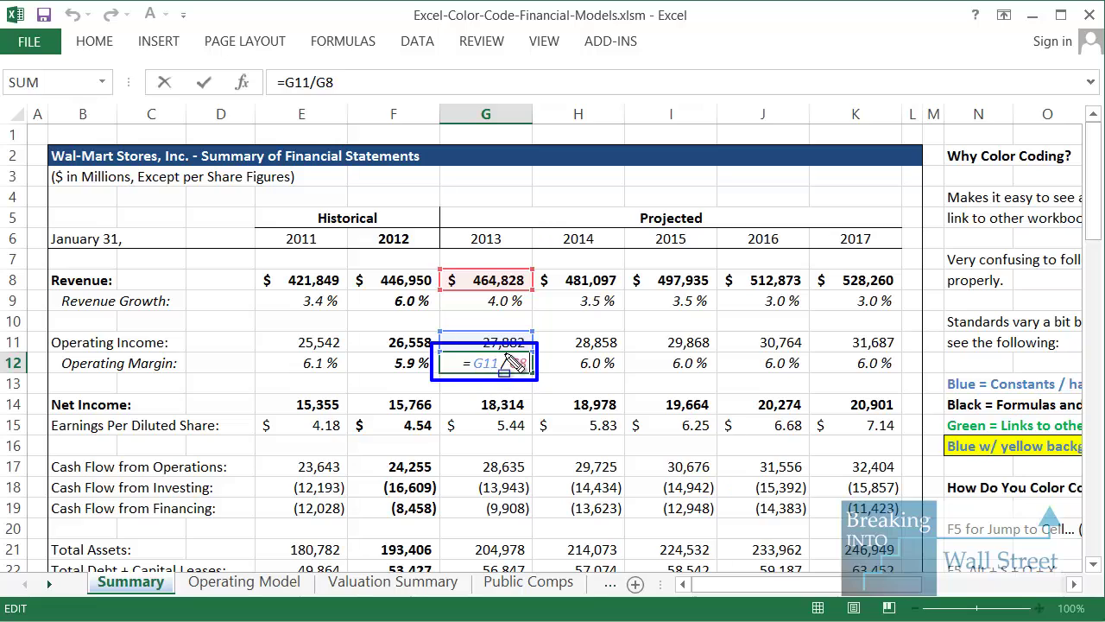
mouse_move(434, 262)
mouse_down()
mouse_move(471, 292)
mouse_move(532, 295)
mouse_up()
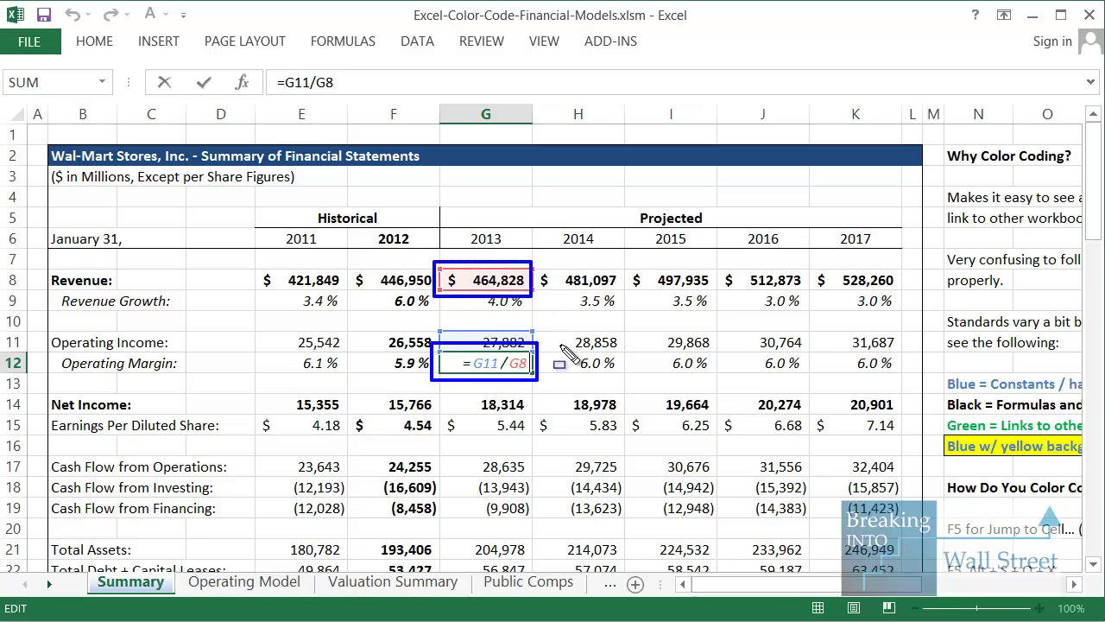
key(Escape)
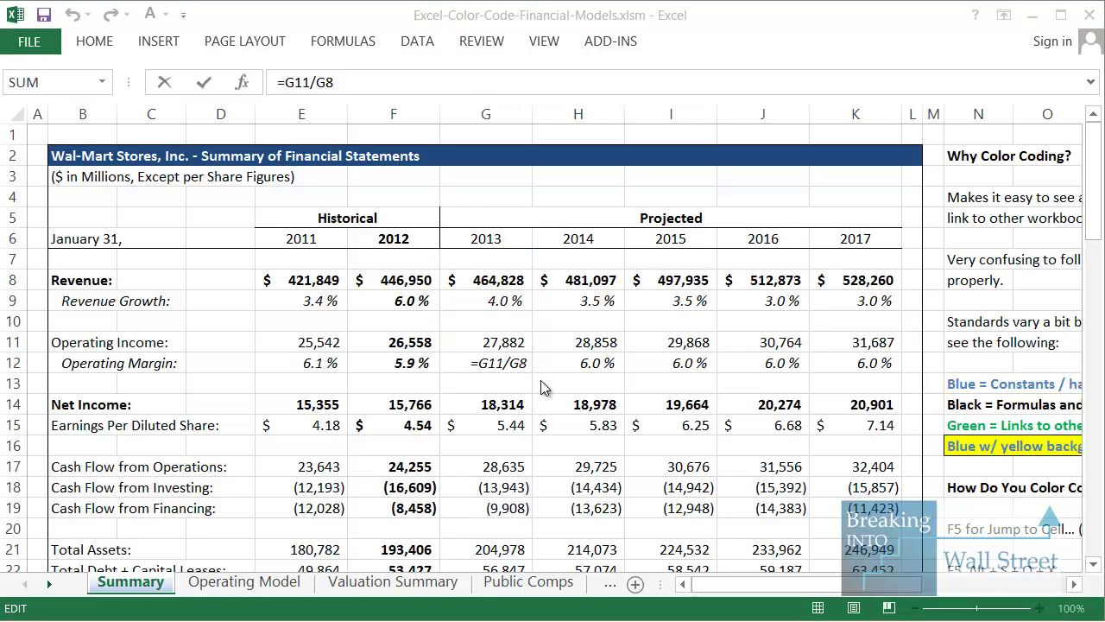
Highlight rows 13 and 14 of the color legend at 130% zoom to read the rules for constants and formulas.
click(615, 401)
drag(760, 584, 868, 594)
scroll(415, 363, down, 2)
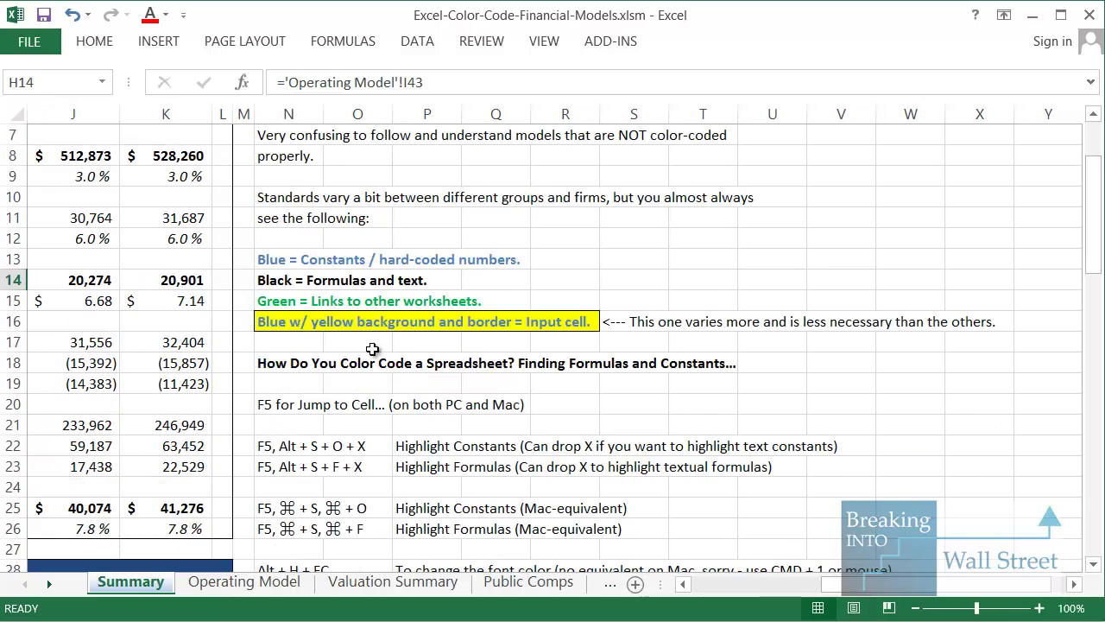
click(313, 283)
scroll(268, 481, up, 2)
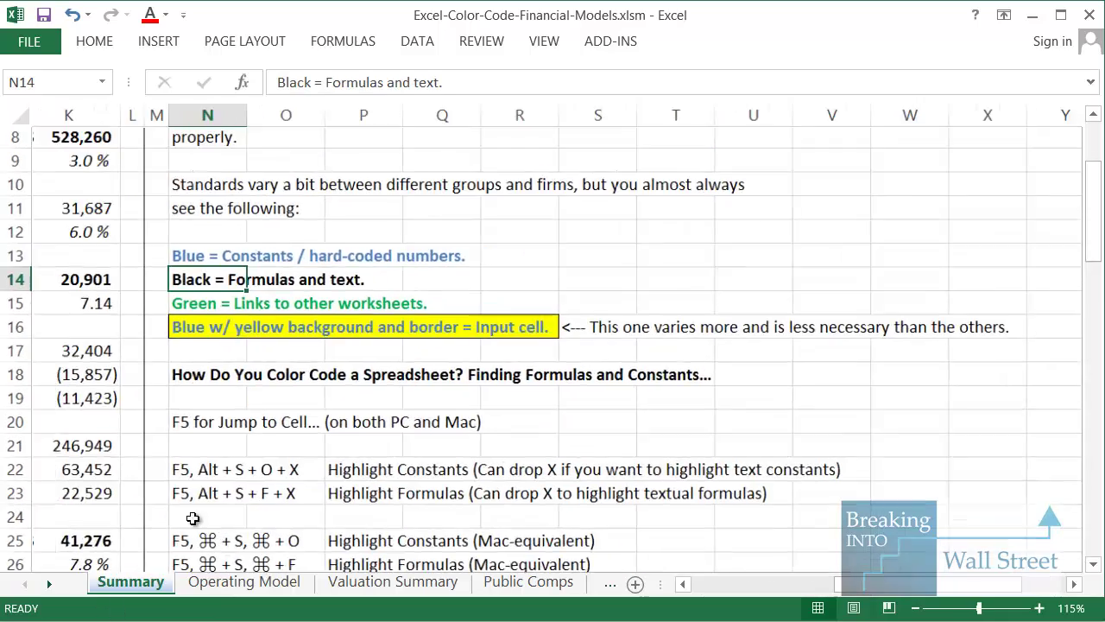
drag(884, 596, 872, 595)
click(275, 251)
drag(17, 250, 13, 264)
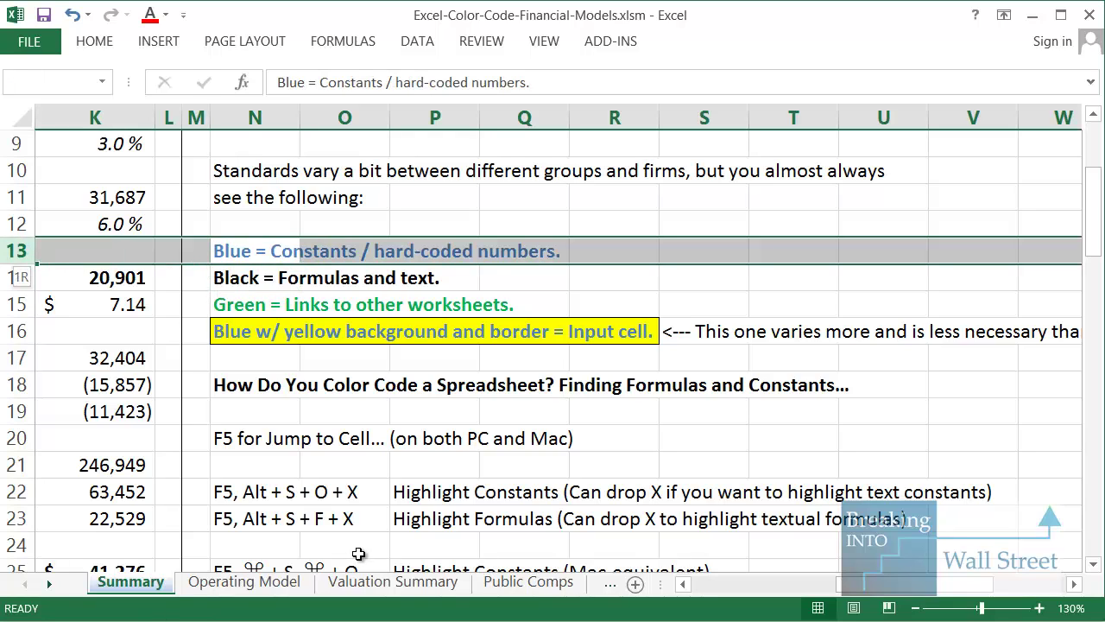
click(275, 277)
click(17, 277)
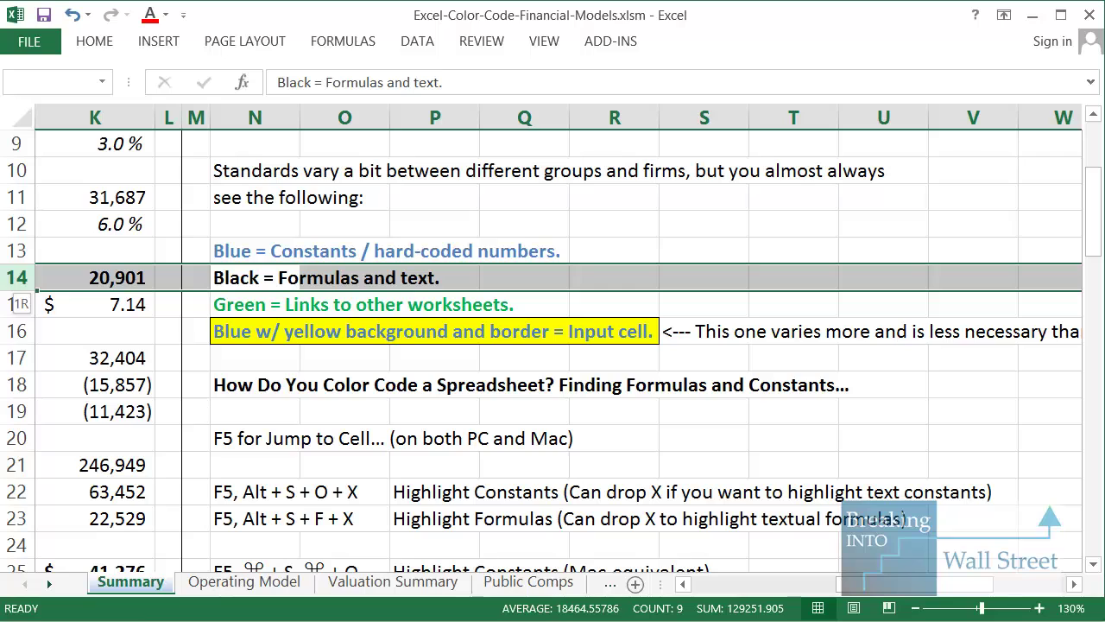
click(17, 250)
Highlight rows 15 and 16 of the color legend to read the rules for worksheet links and input cells.
click(291, 304)
click(17, 304)
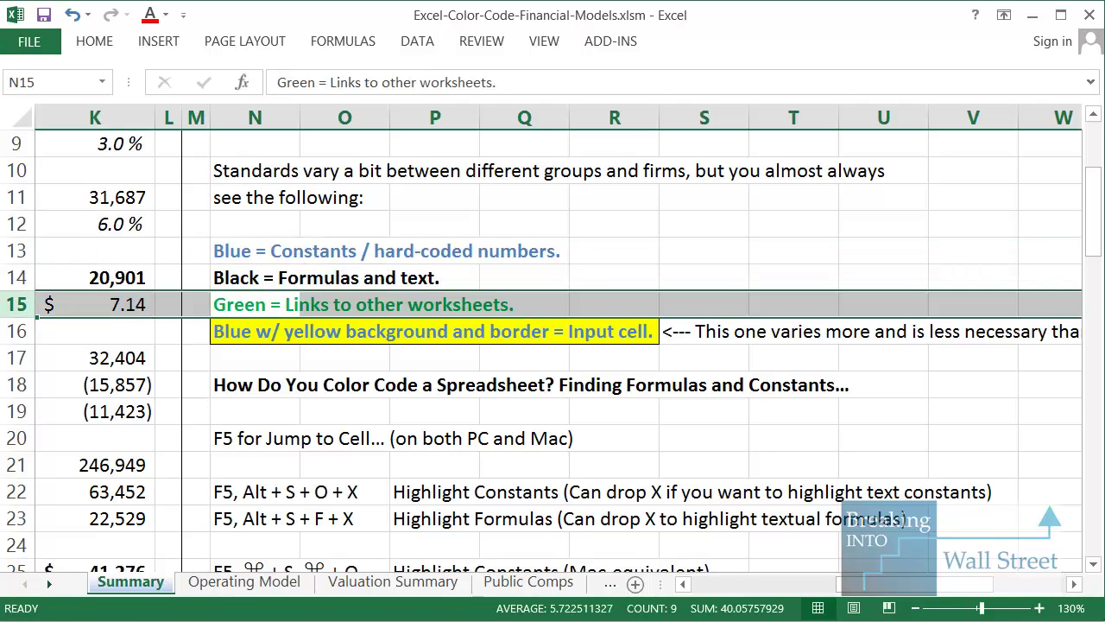
key(Down)
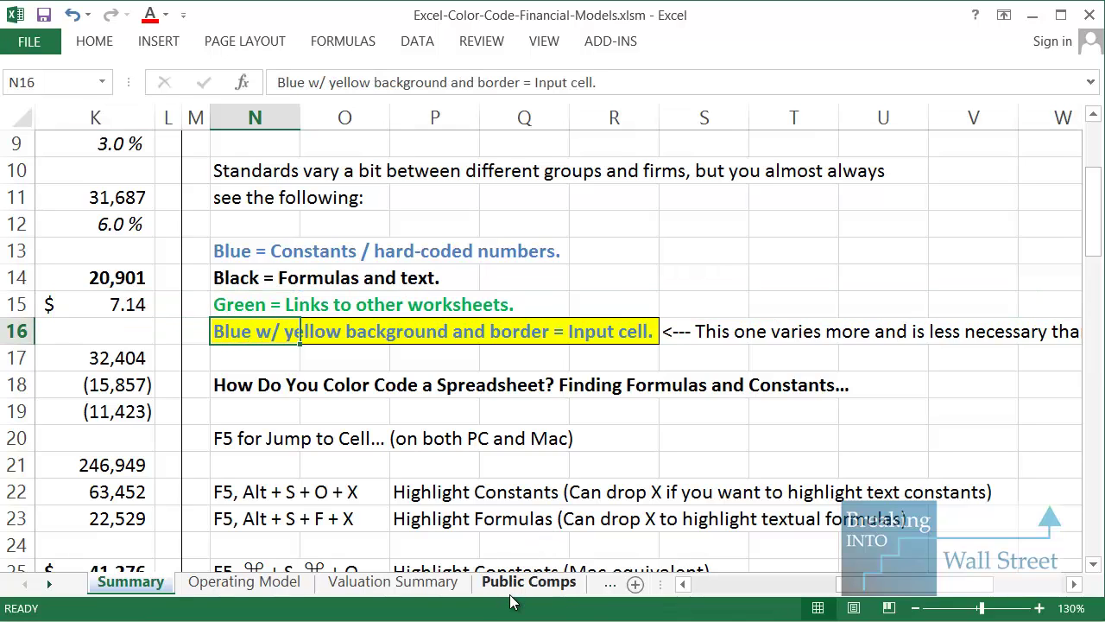
key(shift+space)
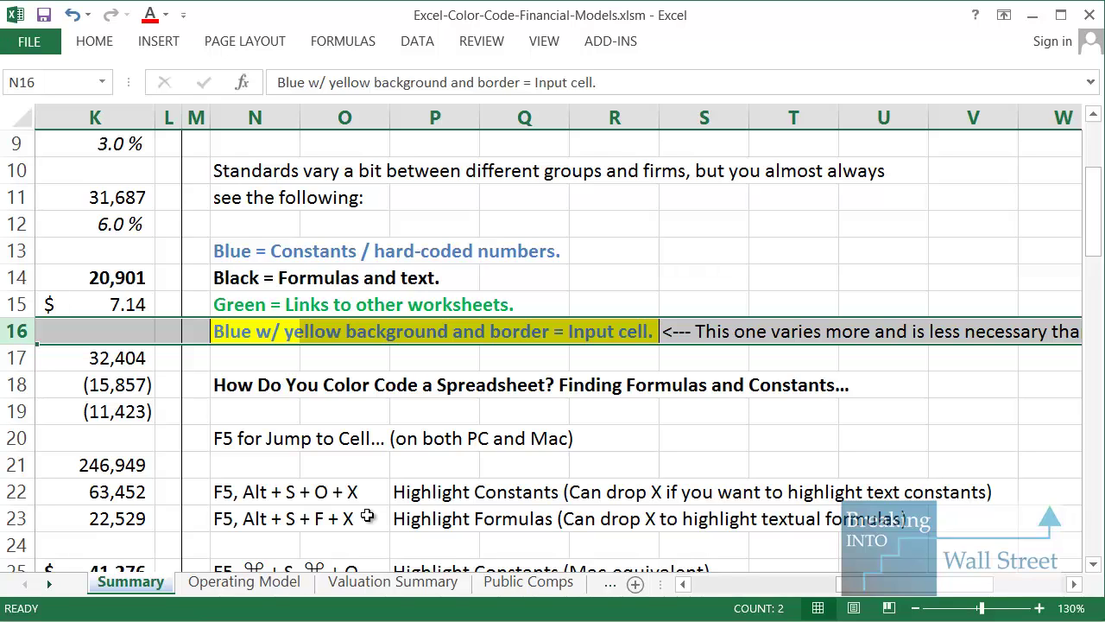
click(265, 330)
Compare the legend's constants rule in N13:R13 with the input cell rule, and highlight N16:X16 including its side note.
drag(265, 244, 595, 244)
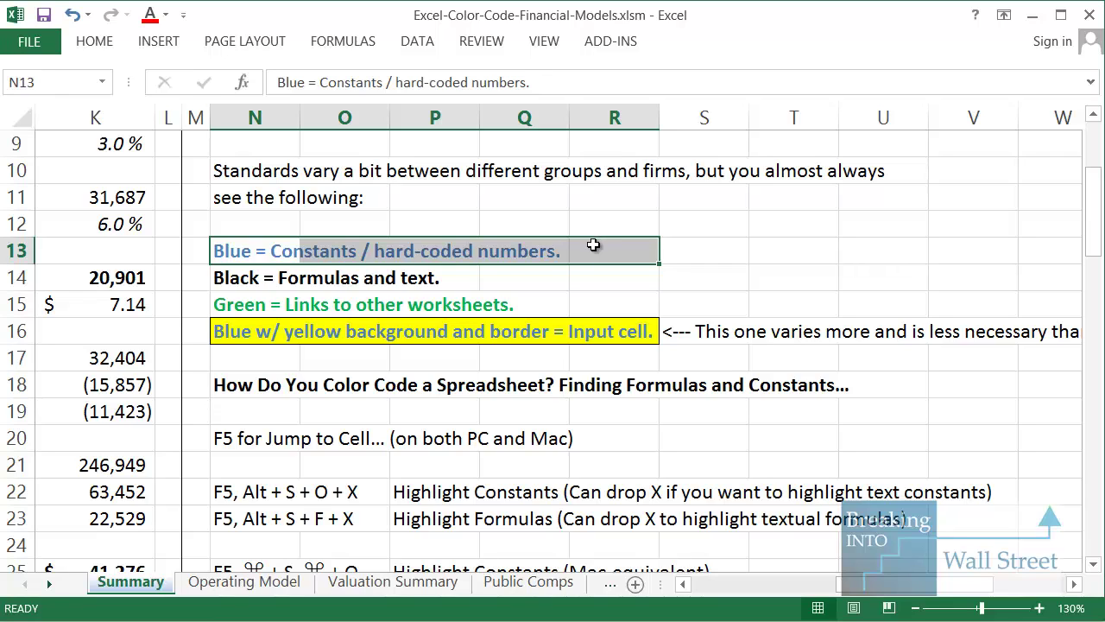
drag(296, 330, 642, 335)
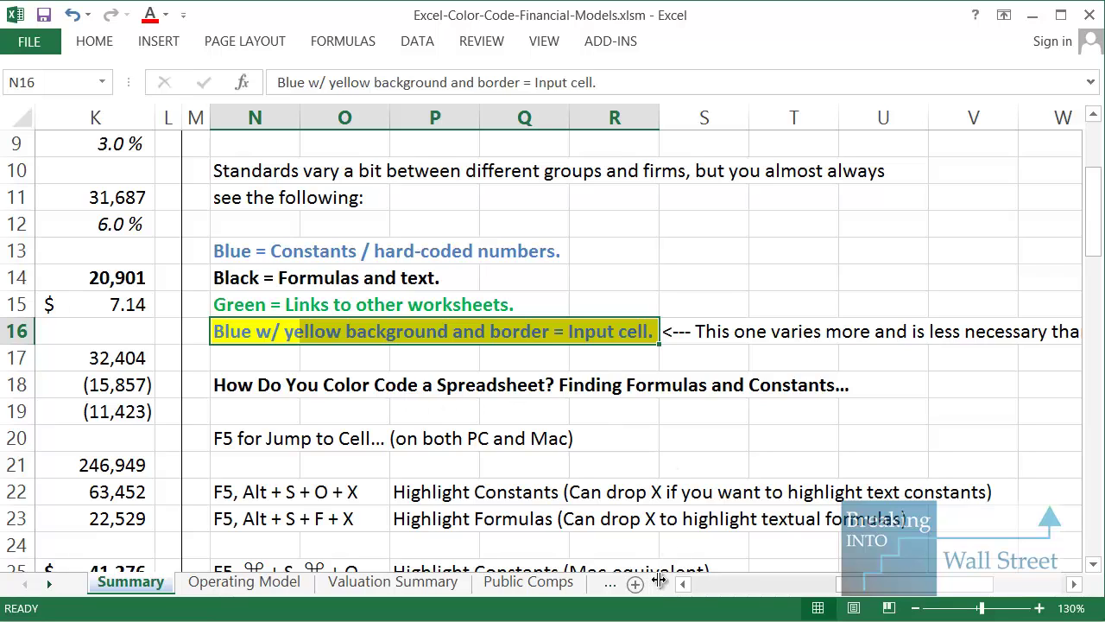
drag(855, 594, 893, 595)
click(537, 314)
drag(110, 335, 986, 324)
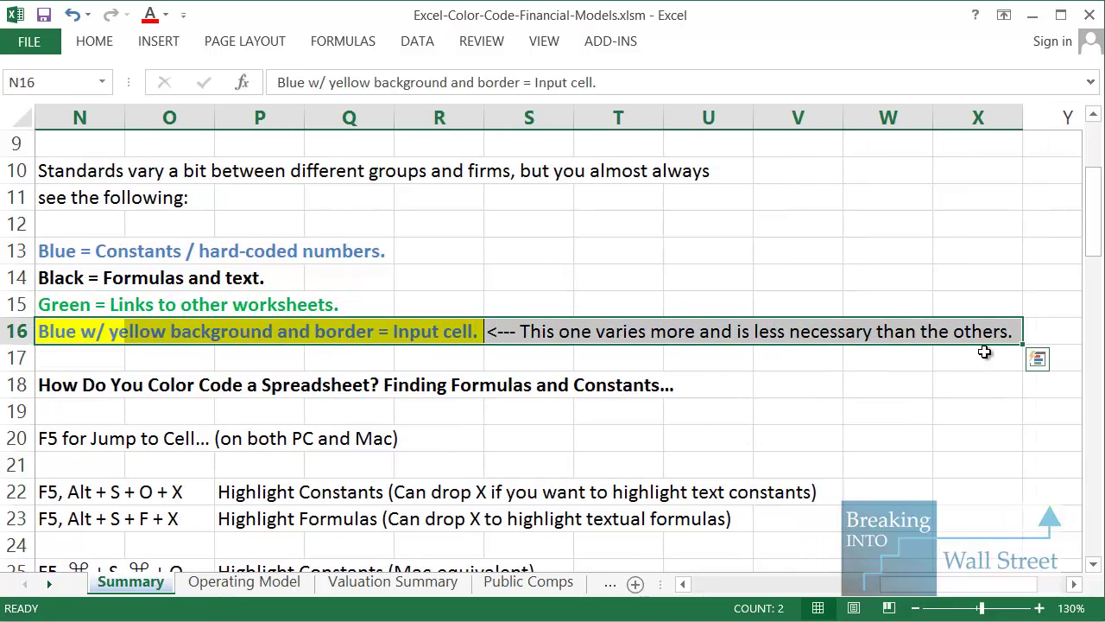
Highlight the constants, formulas and worksheet links rules in N13:R15, and narrow the highlight to rows 14 and 15.
drag(955, 596, 898, 598)
click(367, 280)
drag(359, 300, 745, 246)
click(359, 302)
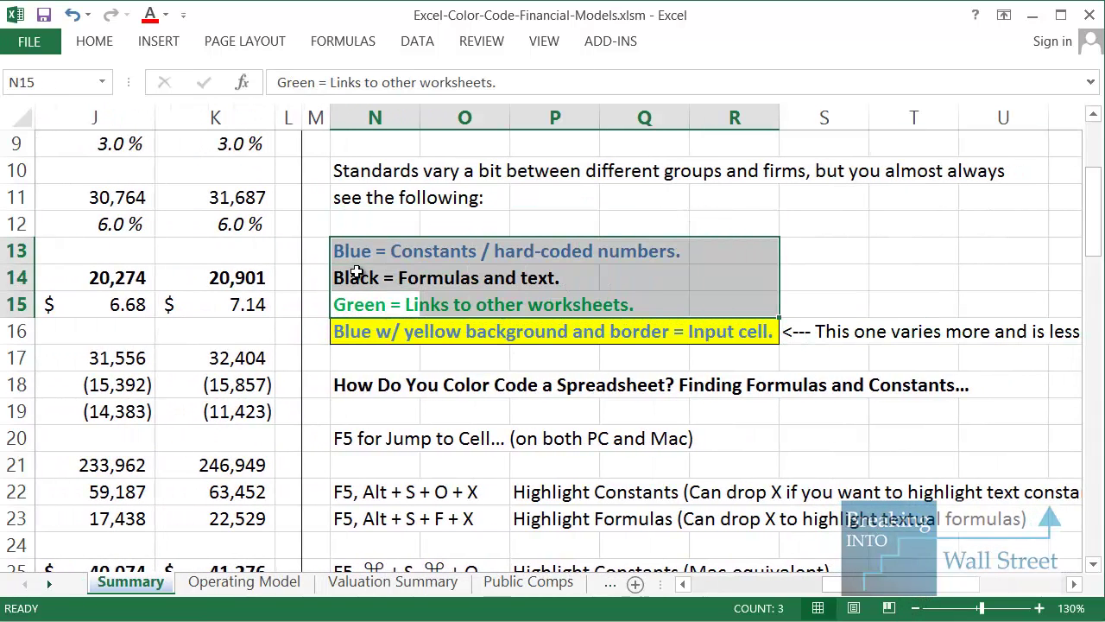
drag(354, 276, 724, 296)
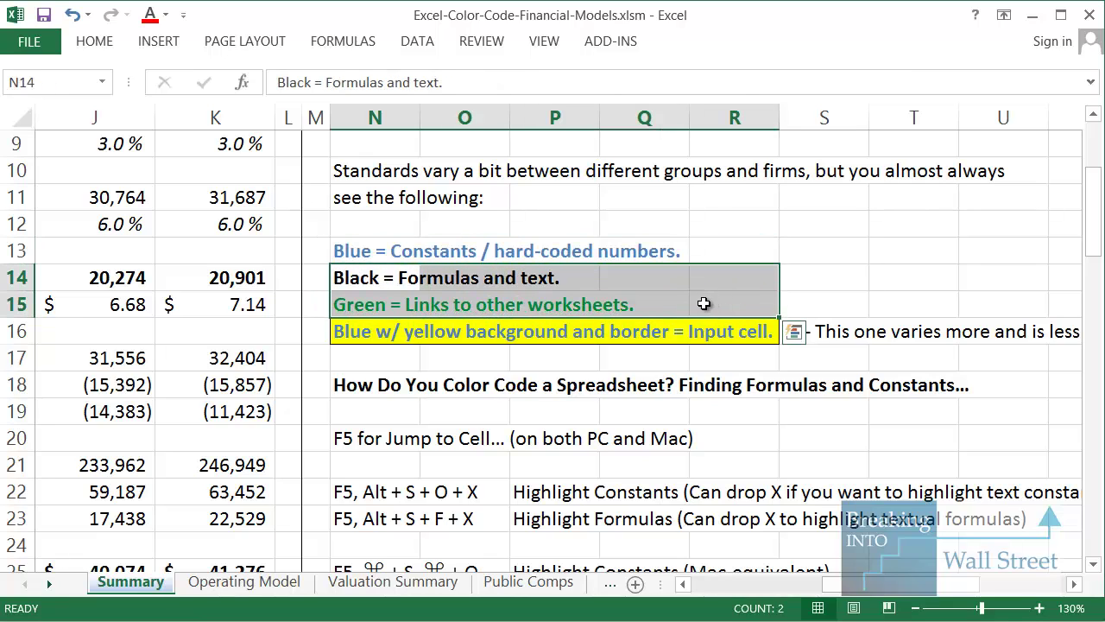
click(375, 300)
Inspect the formula behind 2017 Net Income in K14, leaving it unedited.
click(260, 287)
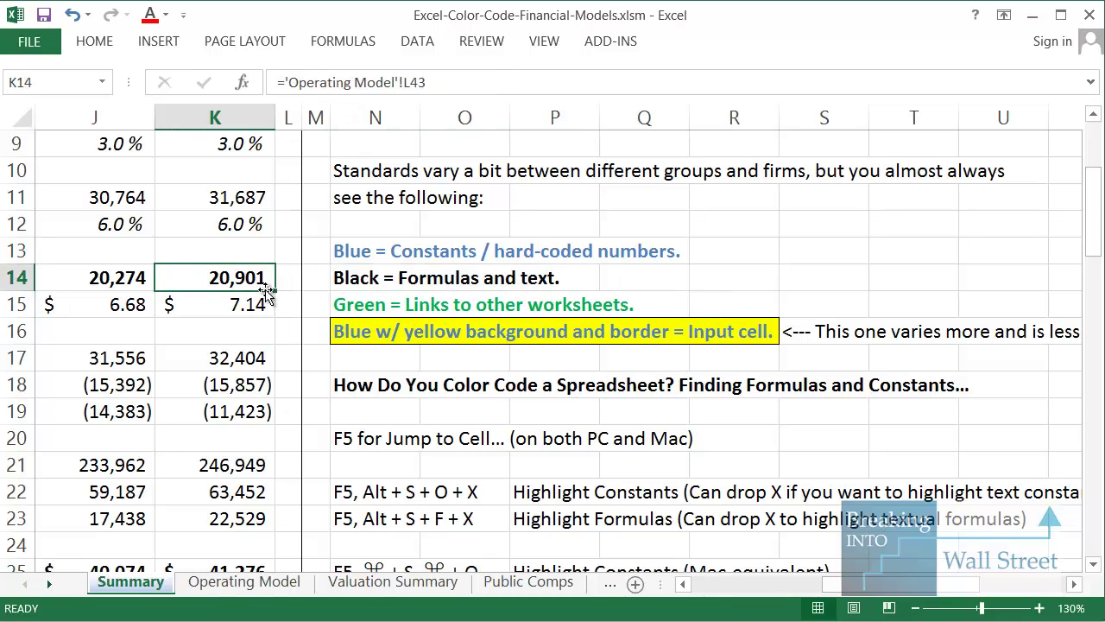
key(F2)
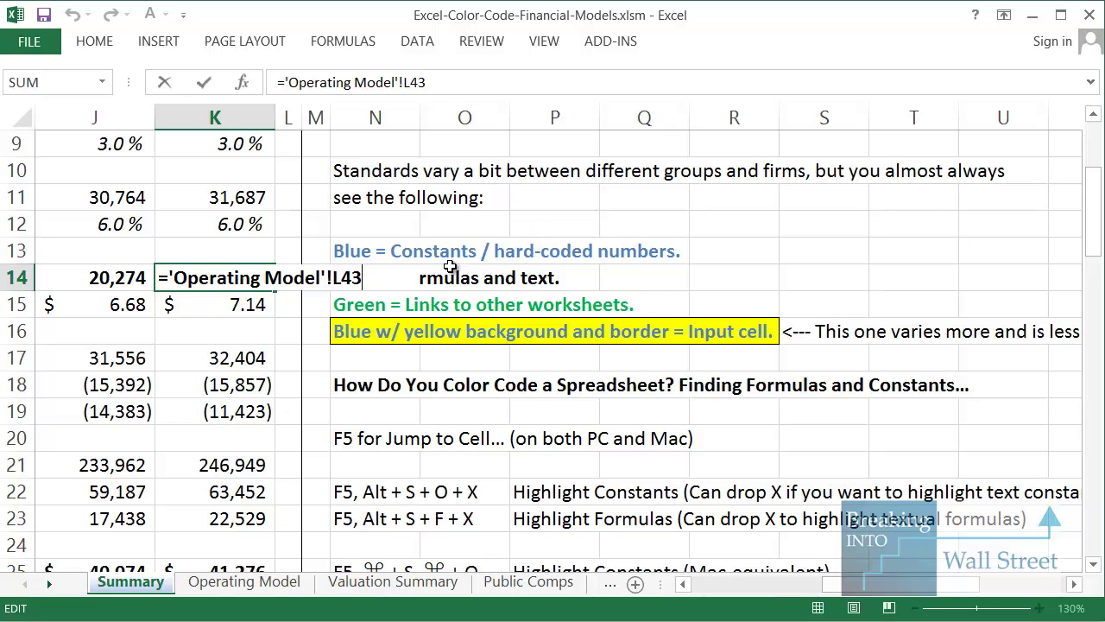
key(Escape)
Highlight all of row 14 with the formulas rule, and all of row 15 with the worksheet links rule.
click(380, 285)
key(shift+space)
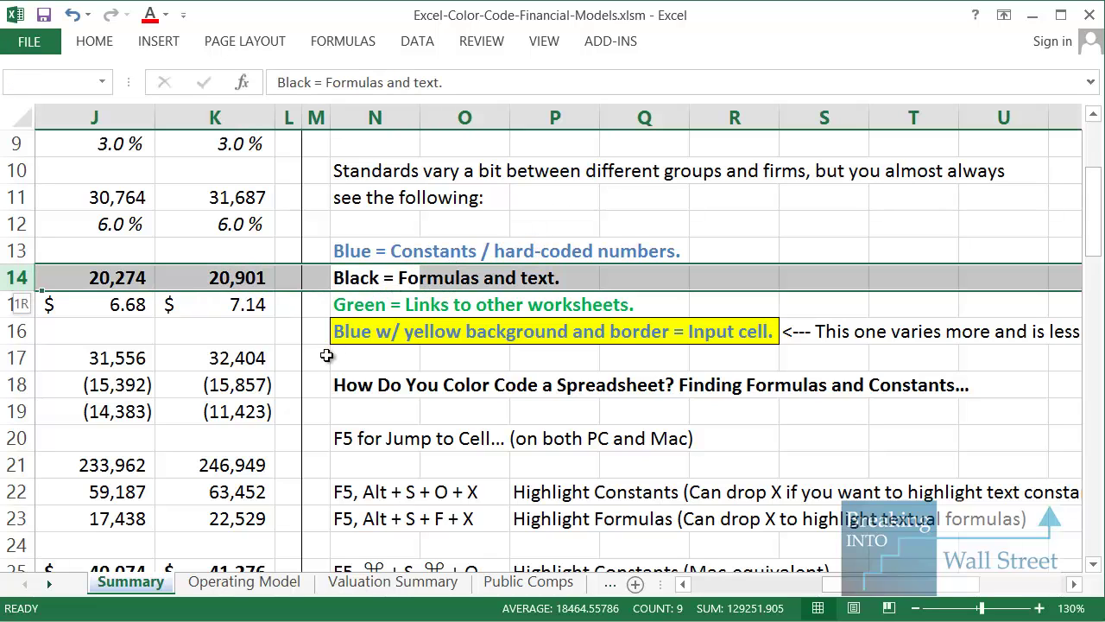
click(369, 308)
key(shift+space)
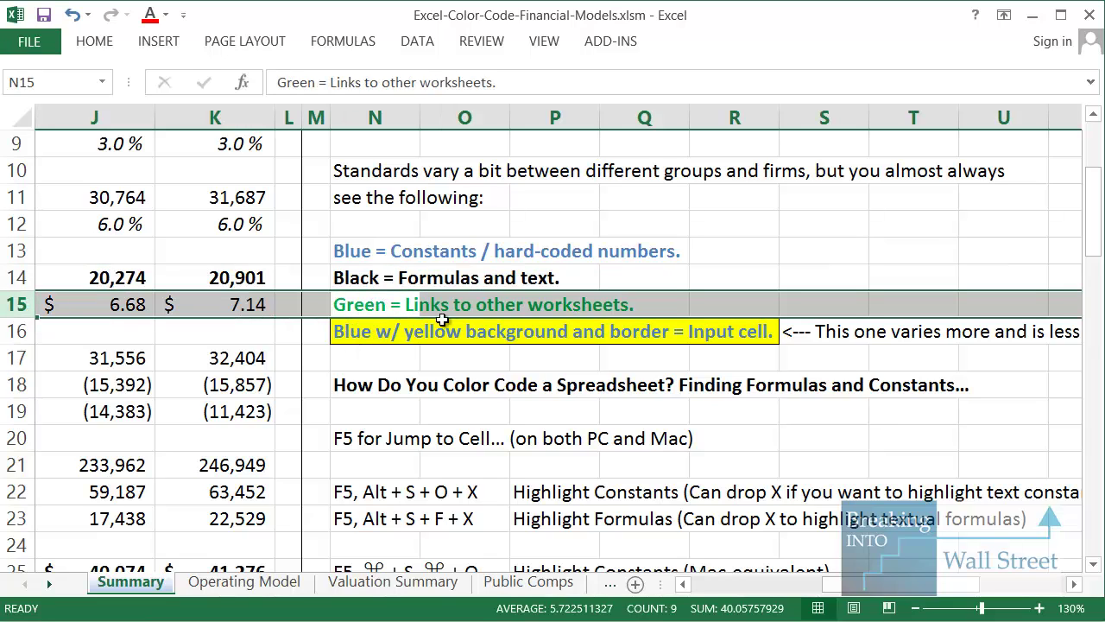
Highlight N18:W29 at 100% zoom to review how to find formulas and constants and change font and fill colors.
scroll(405, 322, down, 1)
click(403, 312)
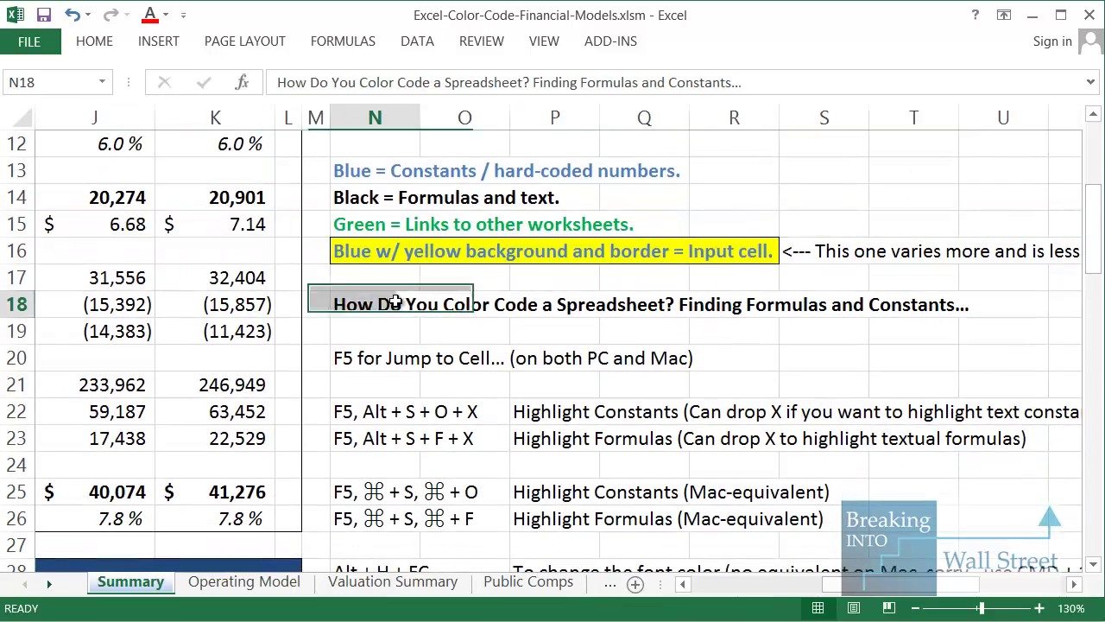
scroll(403, 359, down, 1)
scroll(407, 358, down, 1)
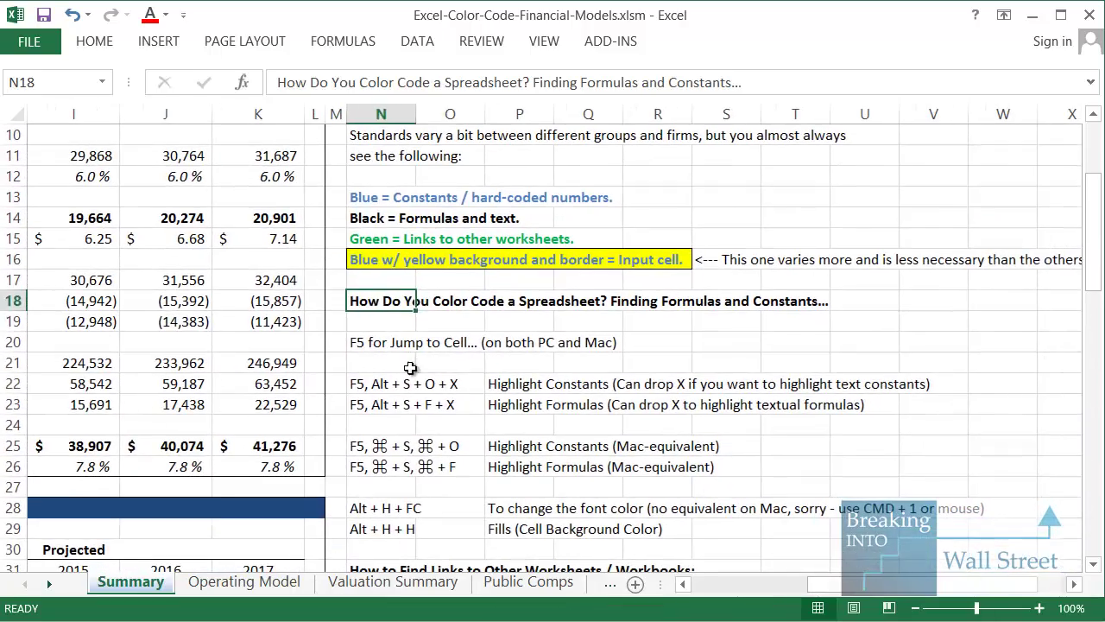
click(424, 383)
click(396, 326)
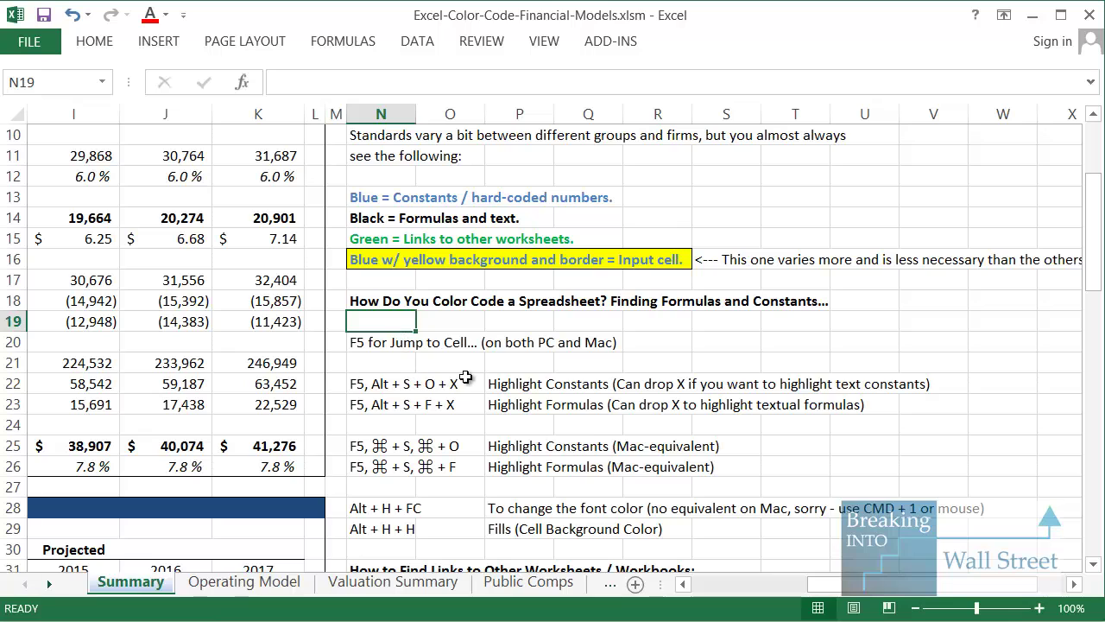
scroll(420, 386, down, 2)
click(374, 260)
drag(373, 177, 976, 397)
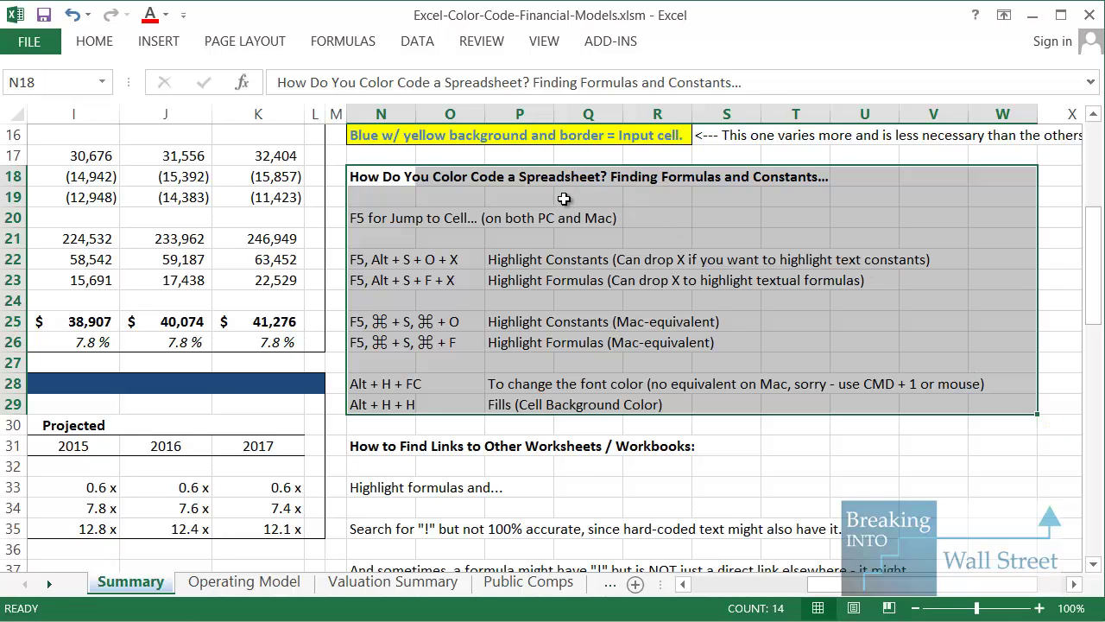
Highlight the Mac-equivalent and color shortcuts in N25:W29, and go to the Highlight Constants shortcut in N22.
click(392, 219)
scroll(404, 373, up, 2)
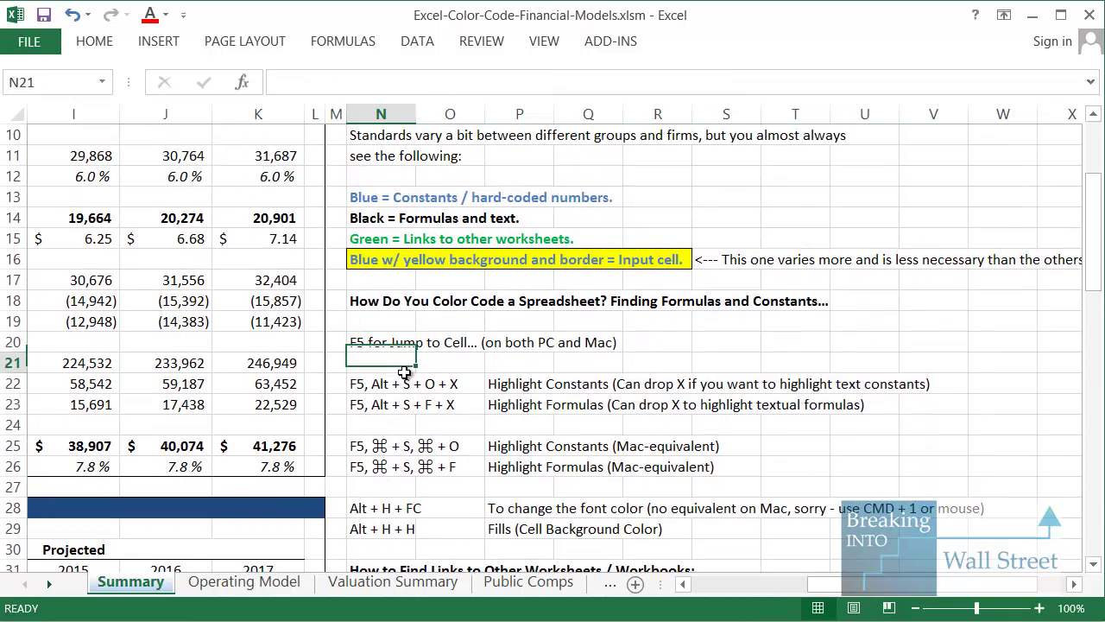
drag(385, 450, 975, 537)
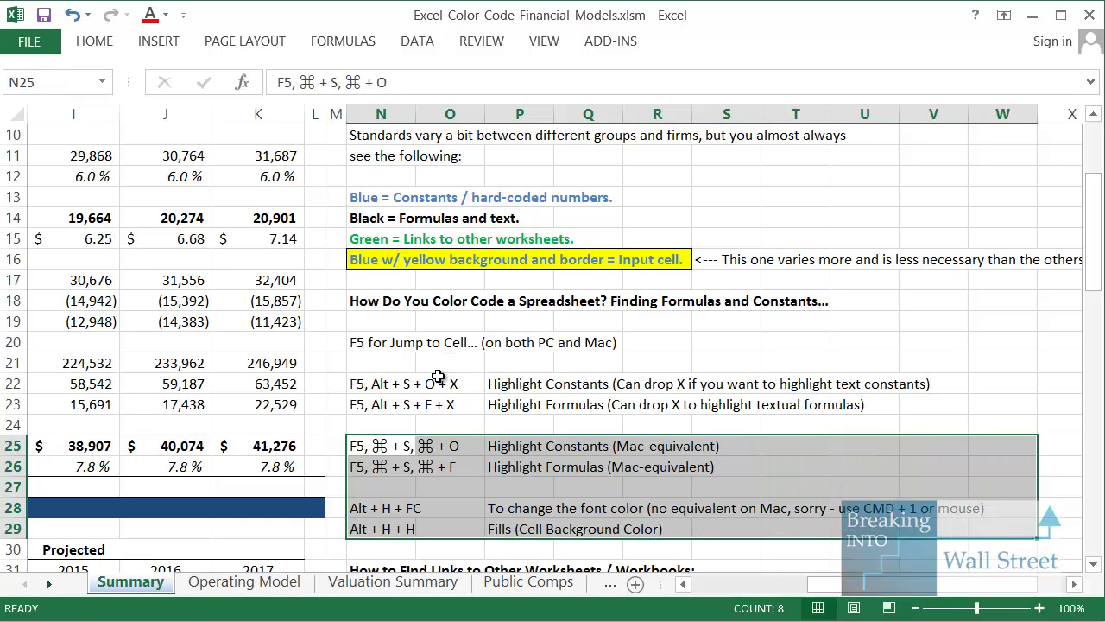
click(408, 388)
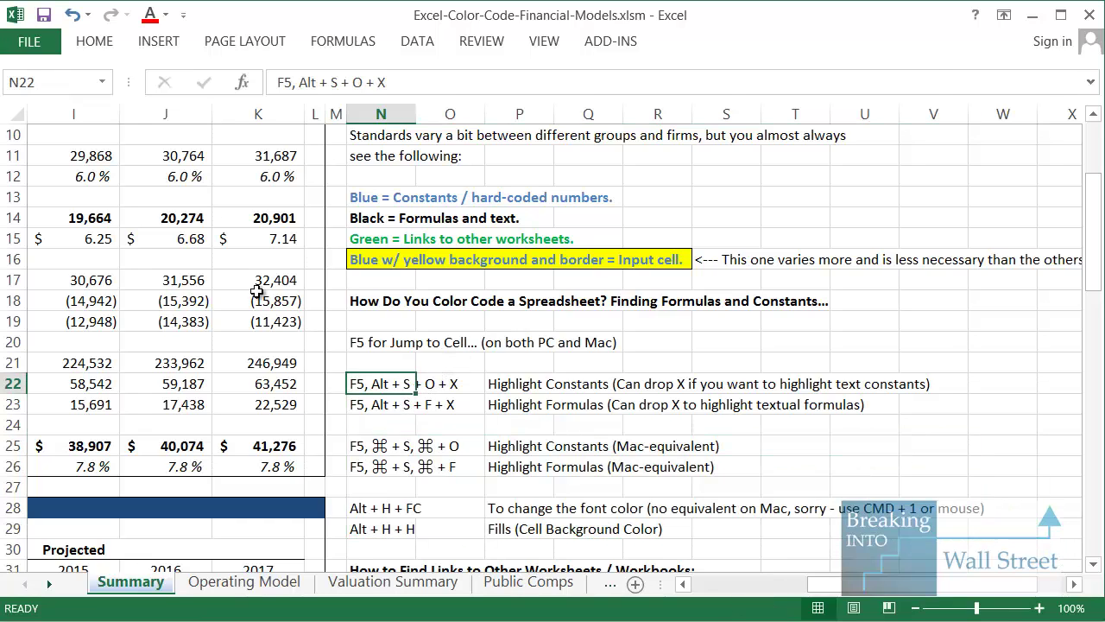
Within the financial summary range E8:K26, select only the constants, excluding text, using Go To Special.
click(259, 302)
drag(259, 383, 13, 404)
scroll(222, 350, up, 3)
drag(257, 431, 299, 363)
drag(328, 279, 889, 490)
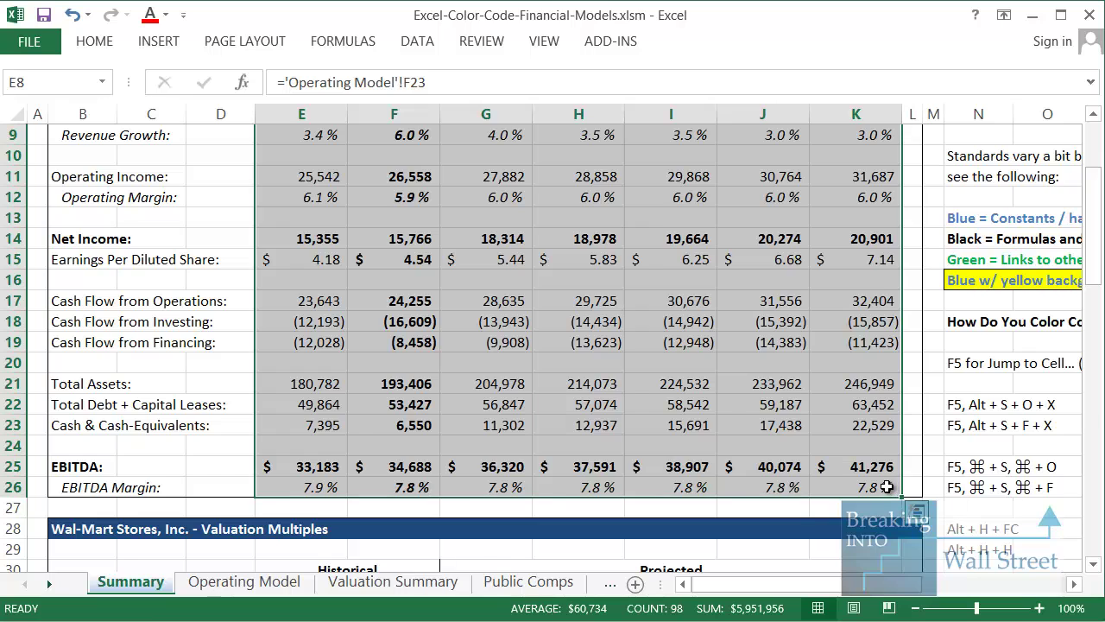
scroll(879, 487, up, 3)
key(F5)
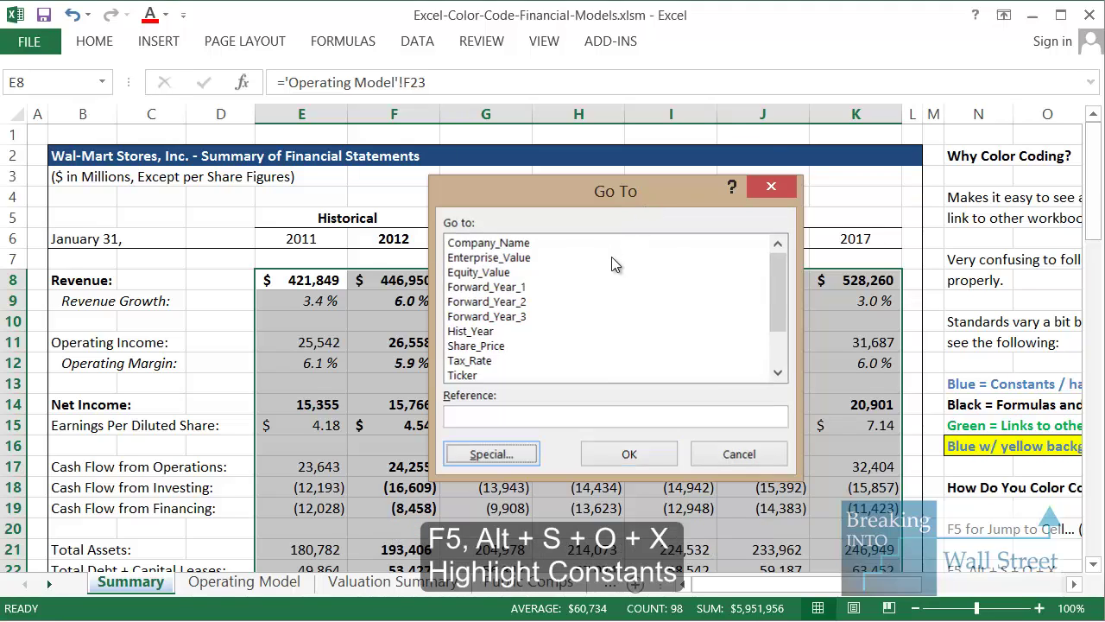
key(alt+s)
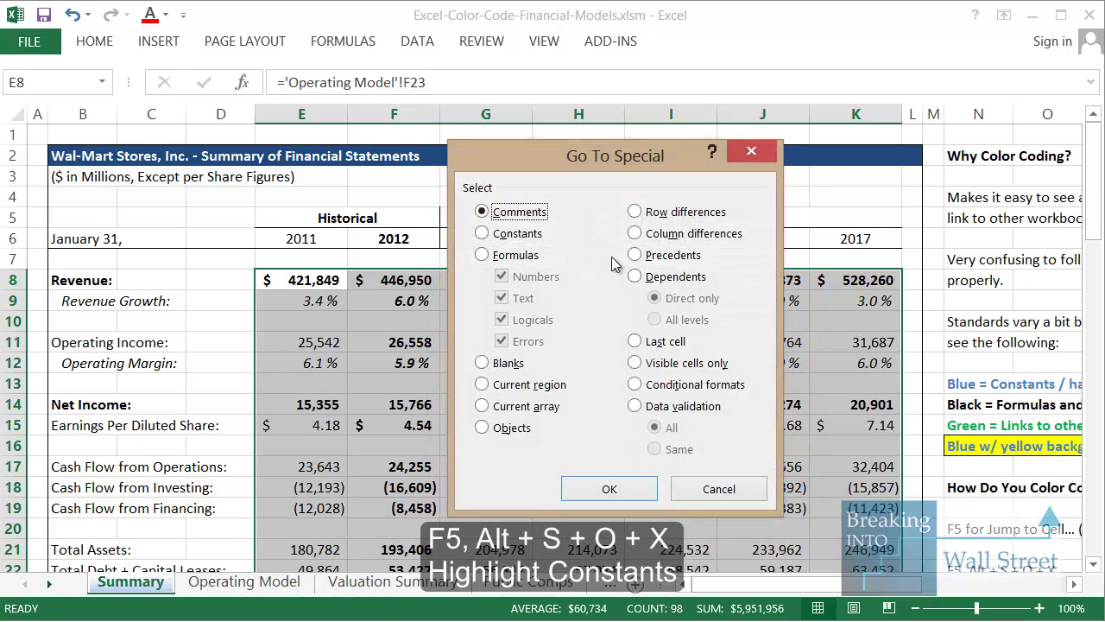
click(531, 234)
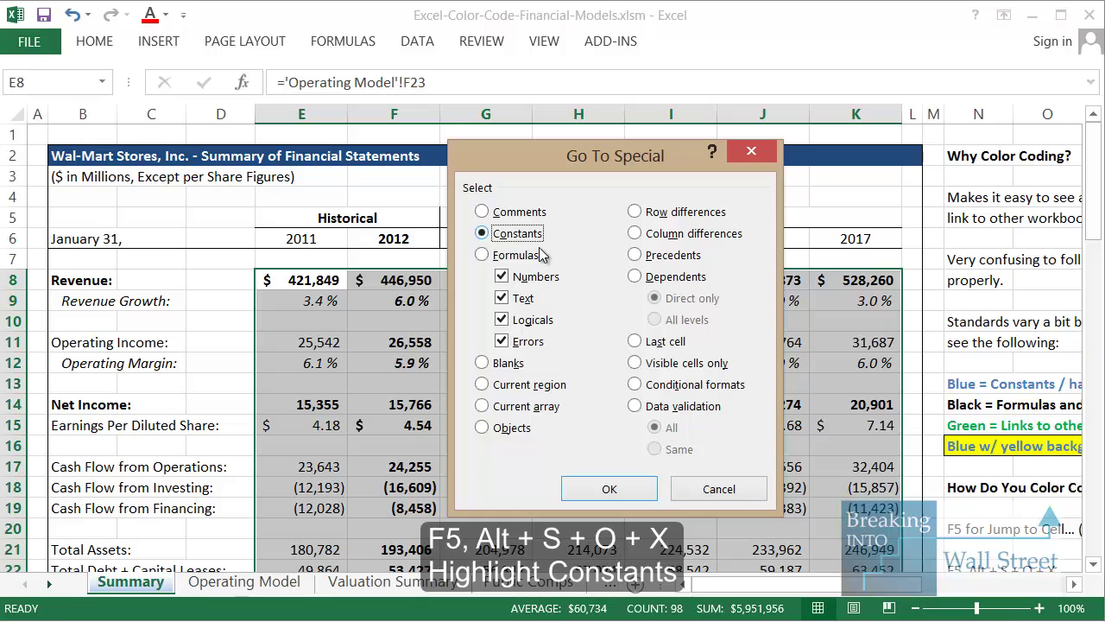
click(528, 300)
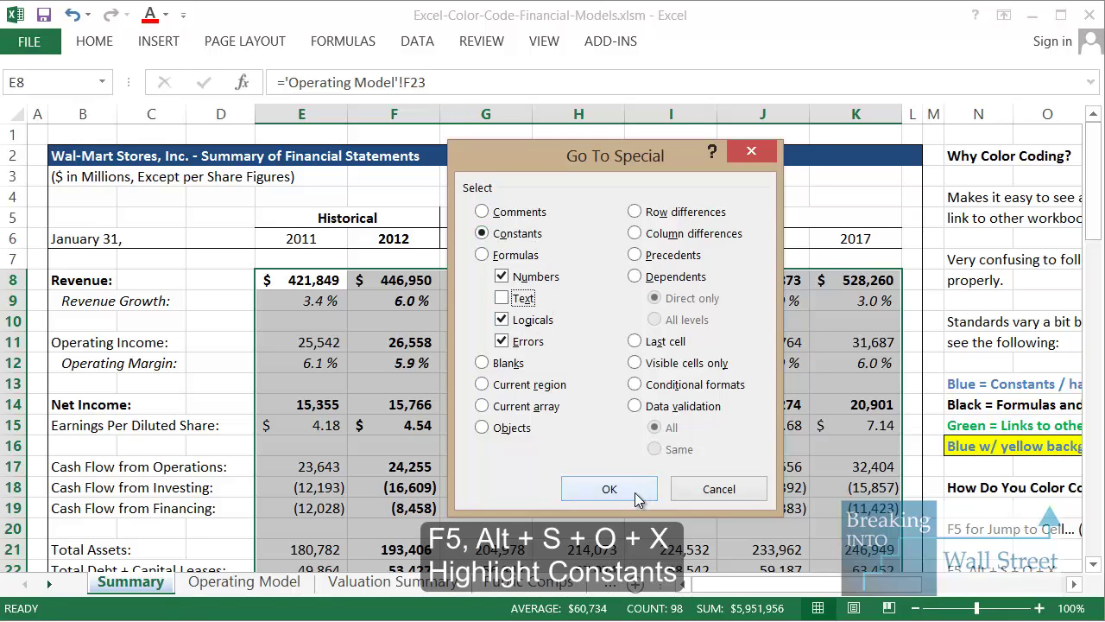
click(609, 489)
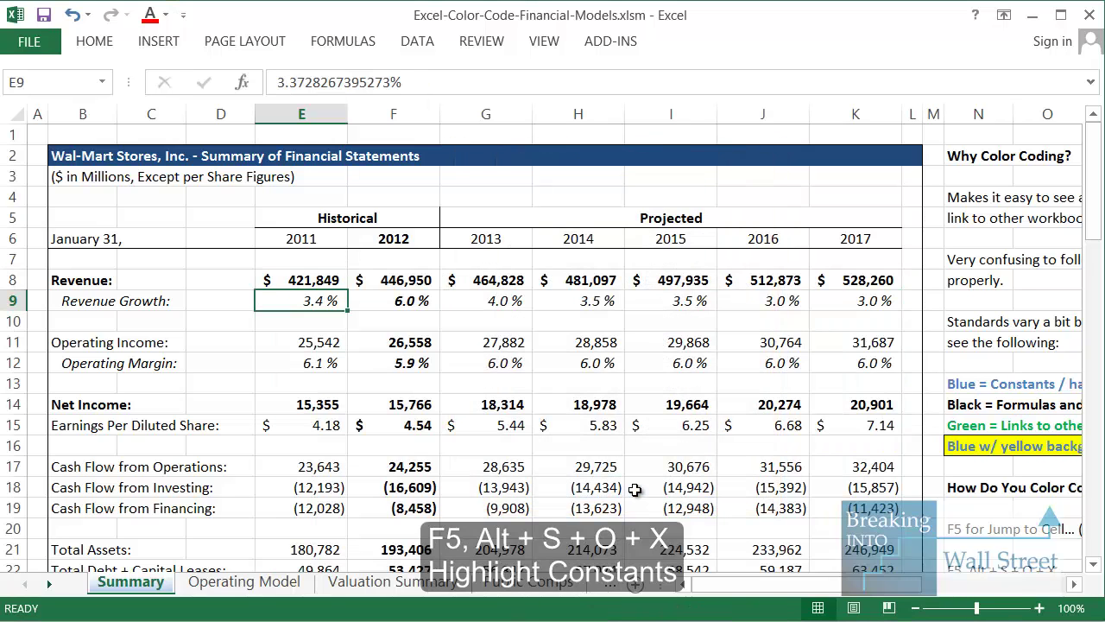
Change the font color of the hard-coded 2011 Revenue Growth in E9 to the blue theme color.
scroll(458, 337, down, 2)
scroll(370, 176, up, 1)
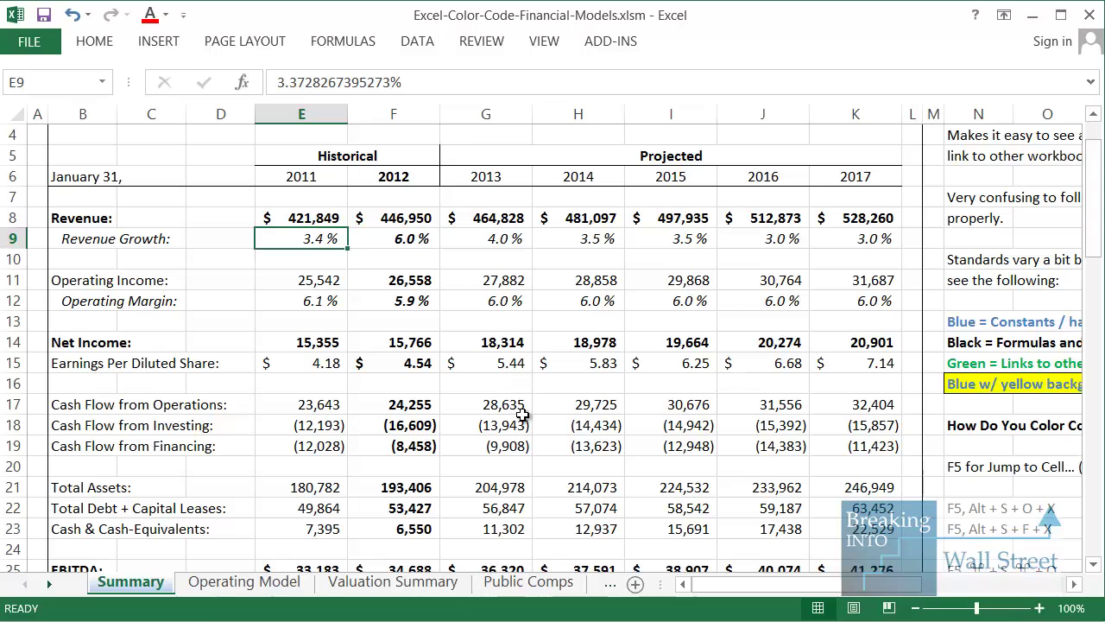
key(alt)
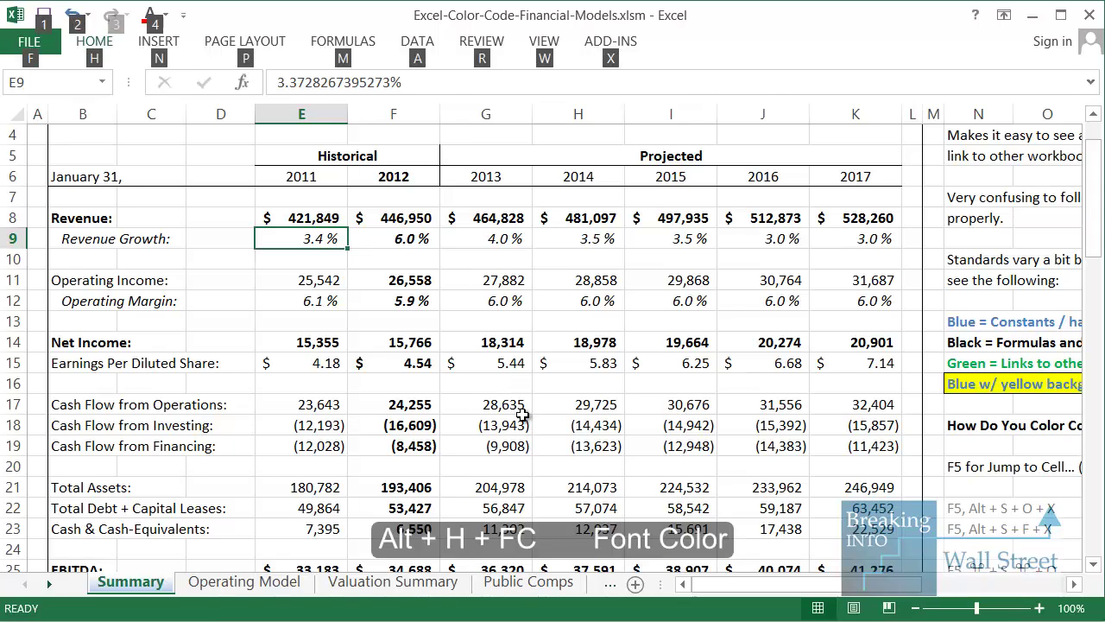
key(h)
key(f)
key(c)
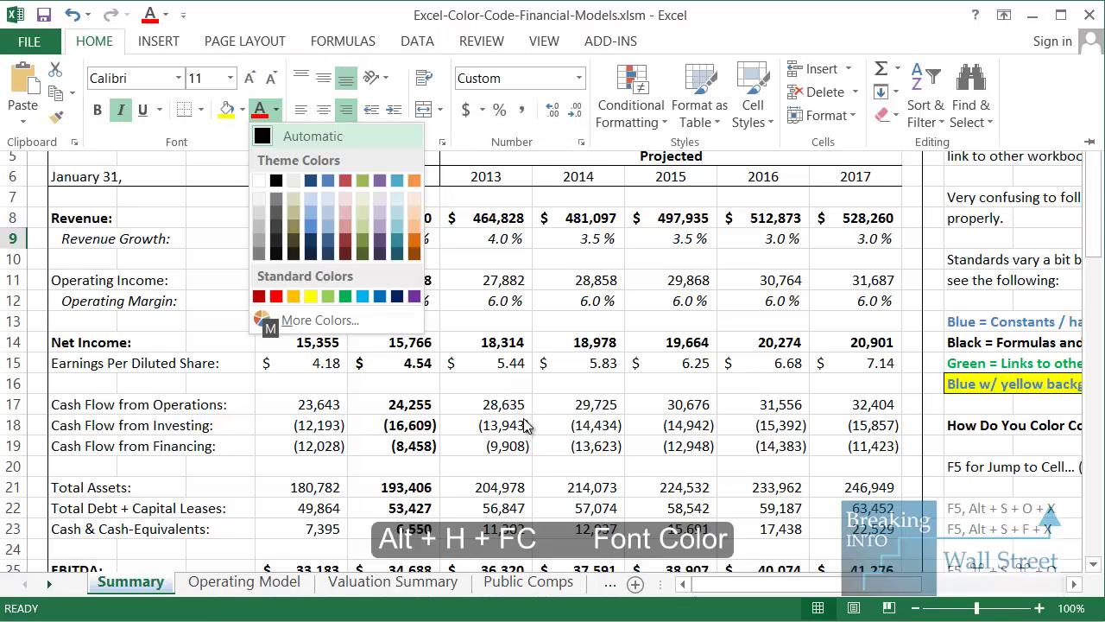
click(329, 183)
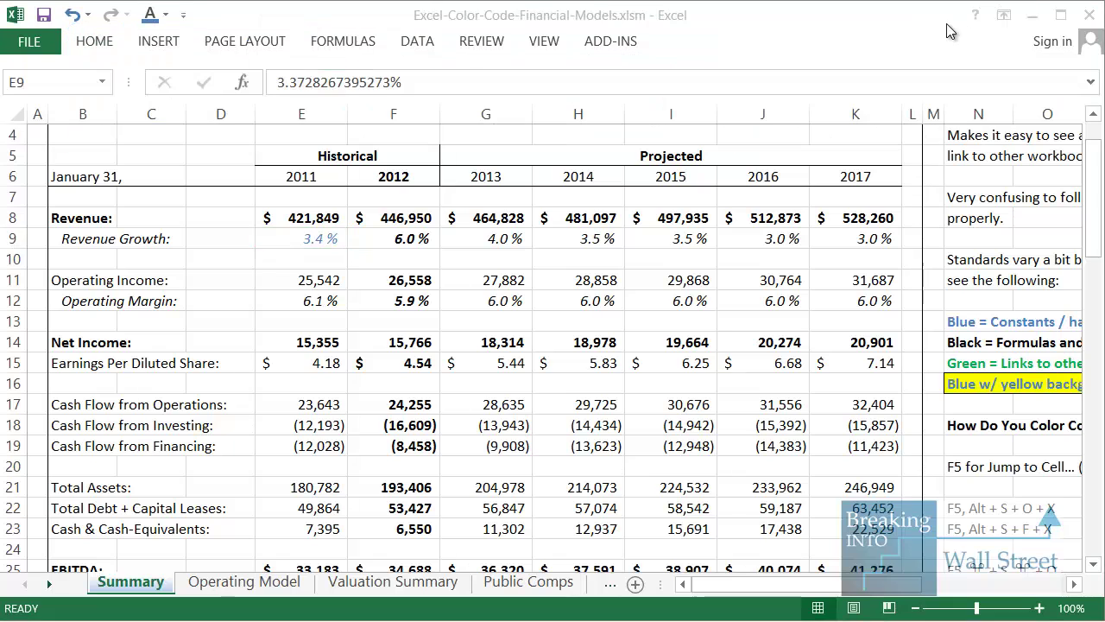
Select all formulas on the Summary sheet, excluding text, using Go To Special, and review which cells are highlighted.
click(480, 199)
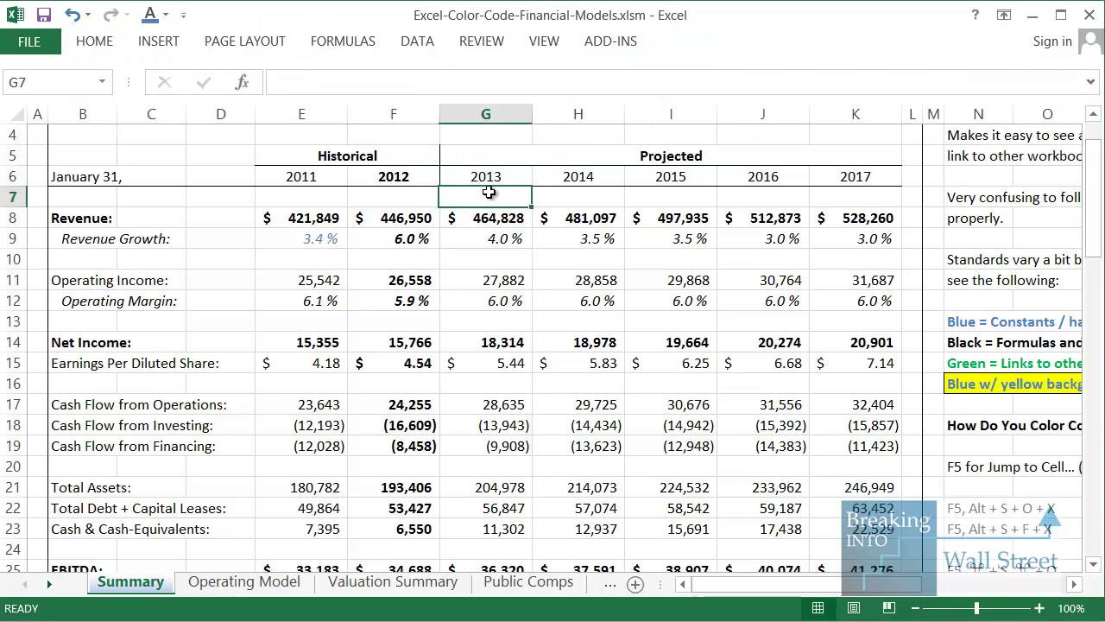
key(F5)
key(alt+s)
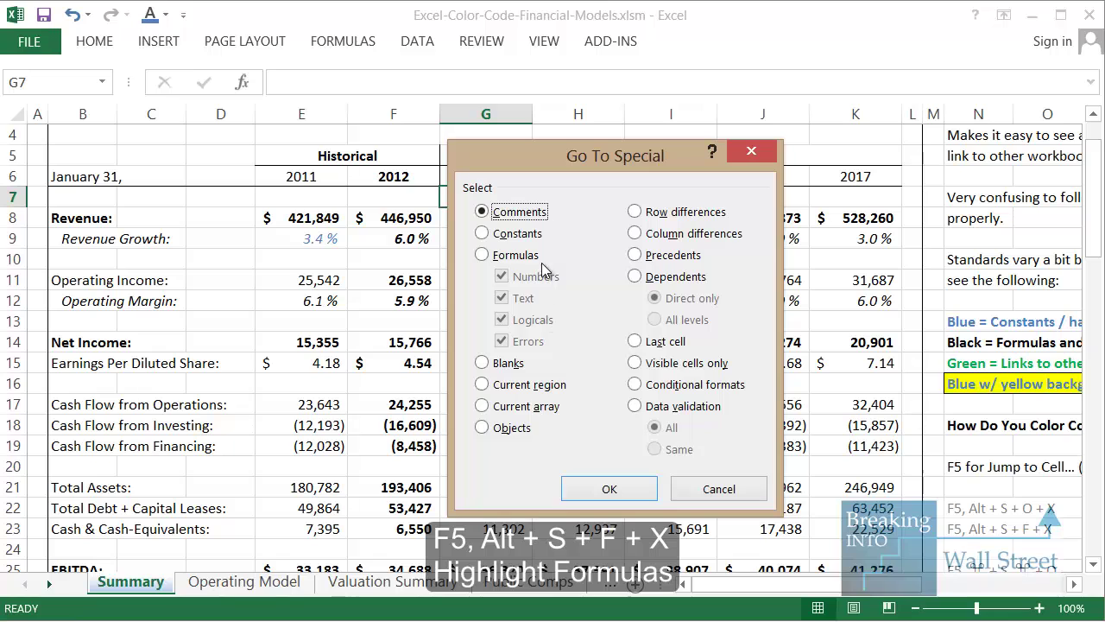
key(alt+f)
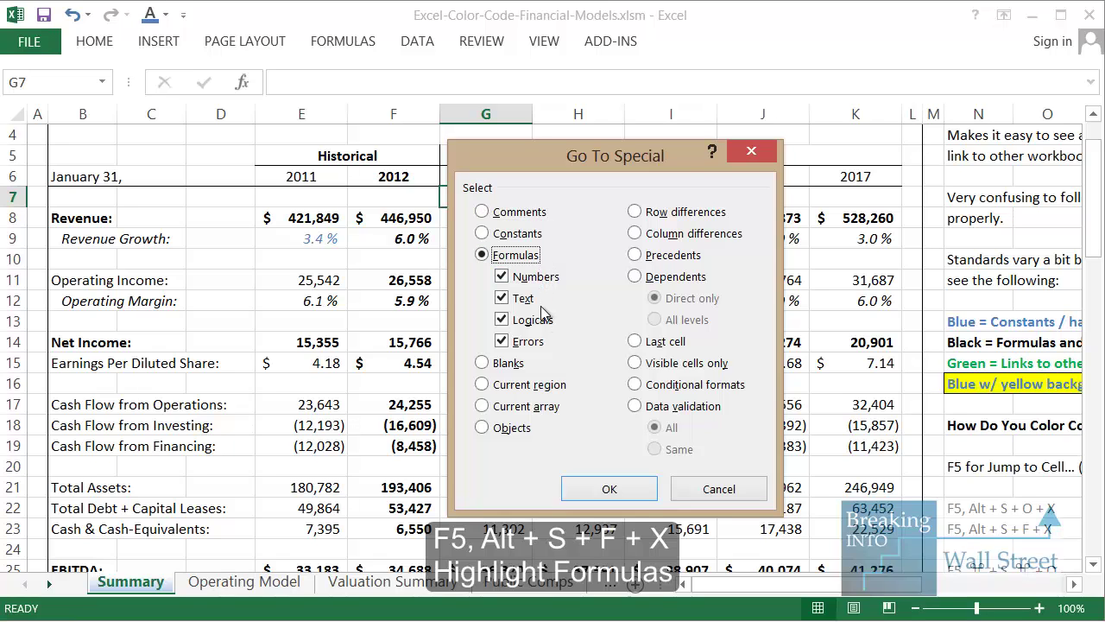
click(525, 298)
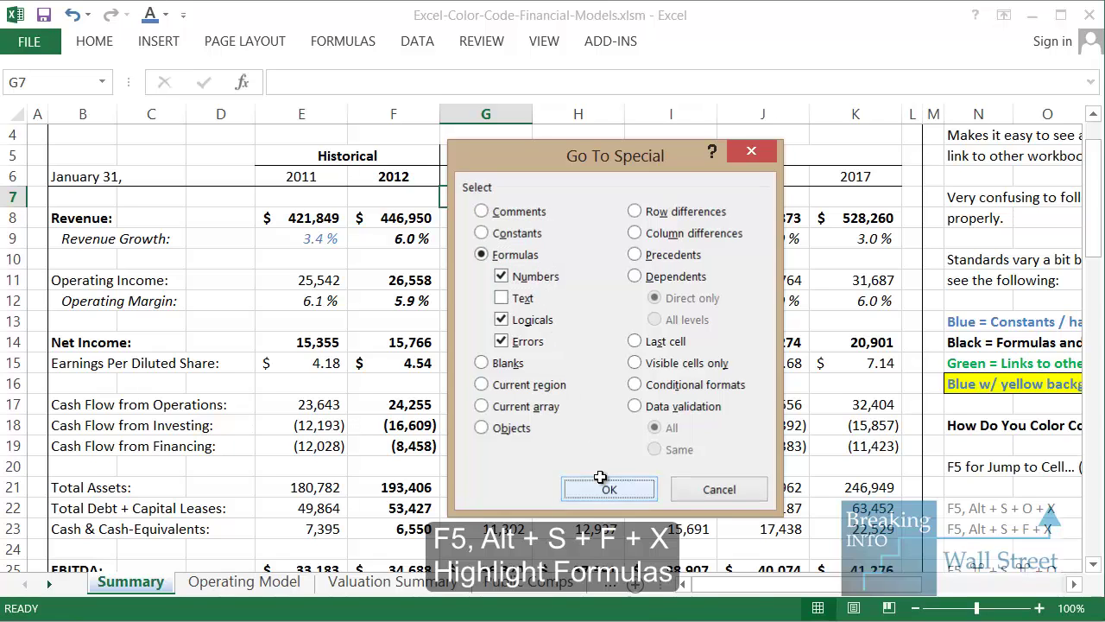
click(574, 485)
scroll(549, 361, down, 4)
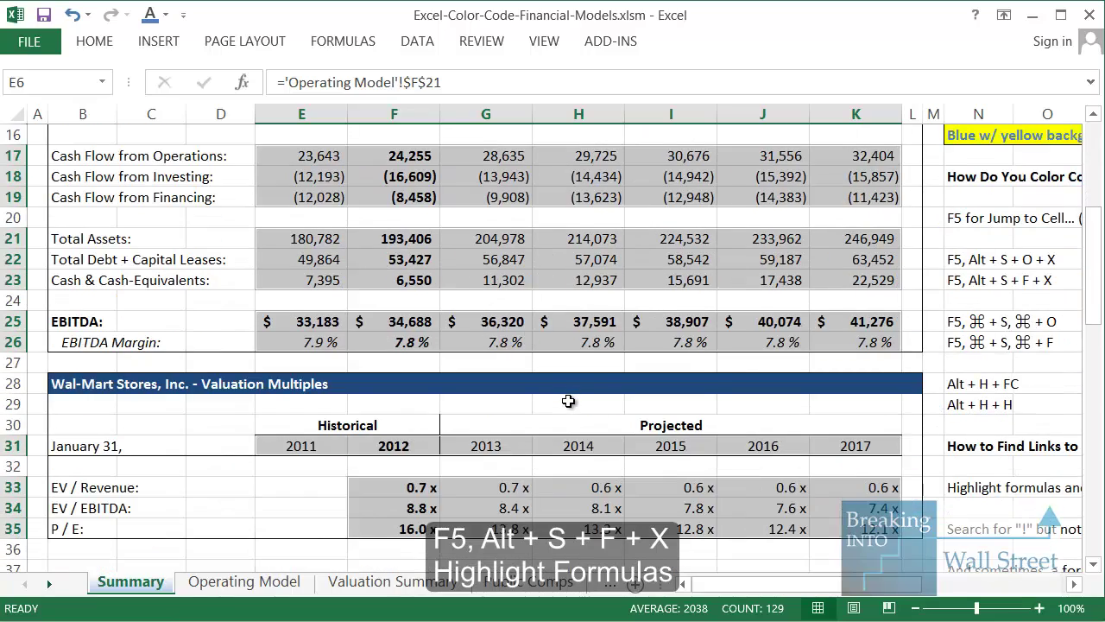
scroll(568, 398, up, 2)
scroll(568, 398, up, 3)
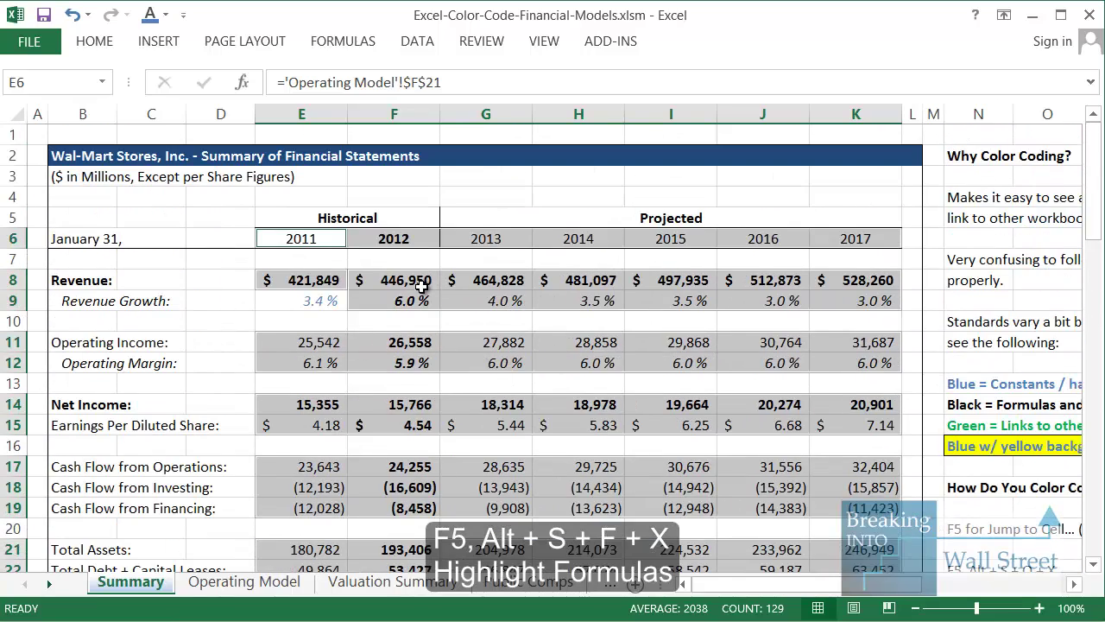
scroll(390, 250, down, 6)
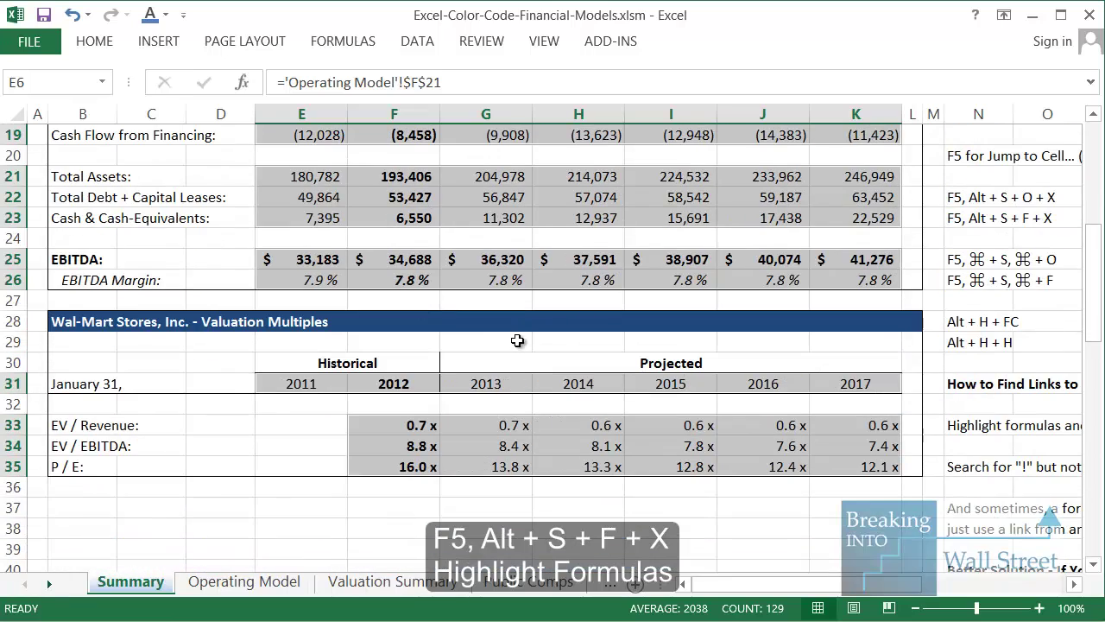
scroll(523, 370, up, 1)
scroll(524, 370, up, 4)
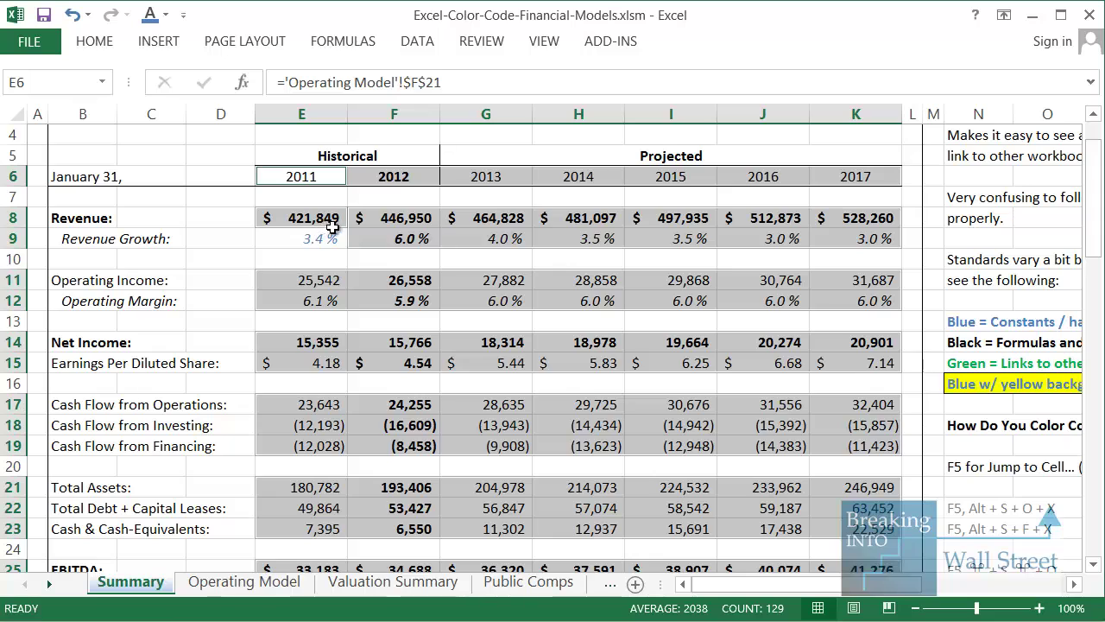
Inspect the formula behind 2014 Revenue in H8 at 145% zoom.
click(602, 219)
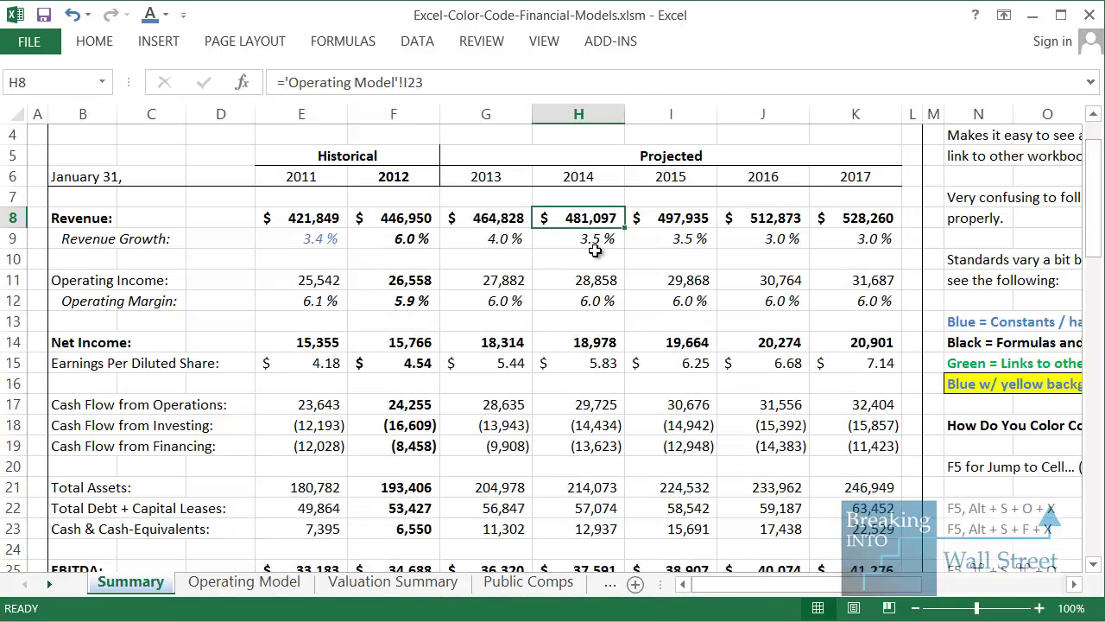
scroll(664, 365, up, 3)
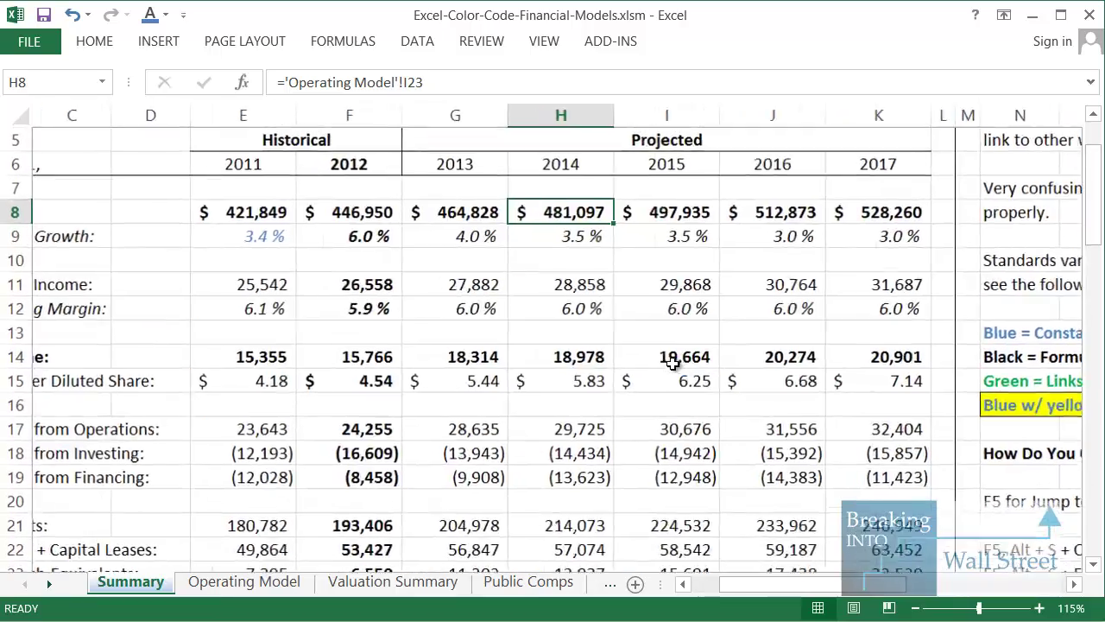
scroll(674, 363, up, 2)
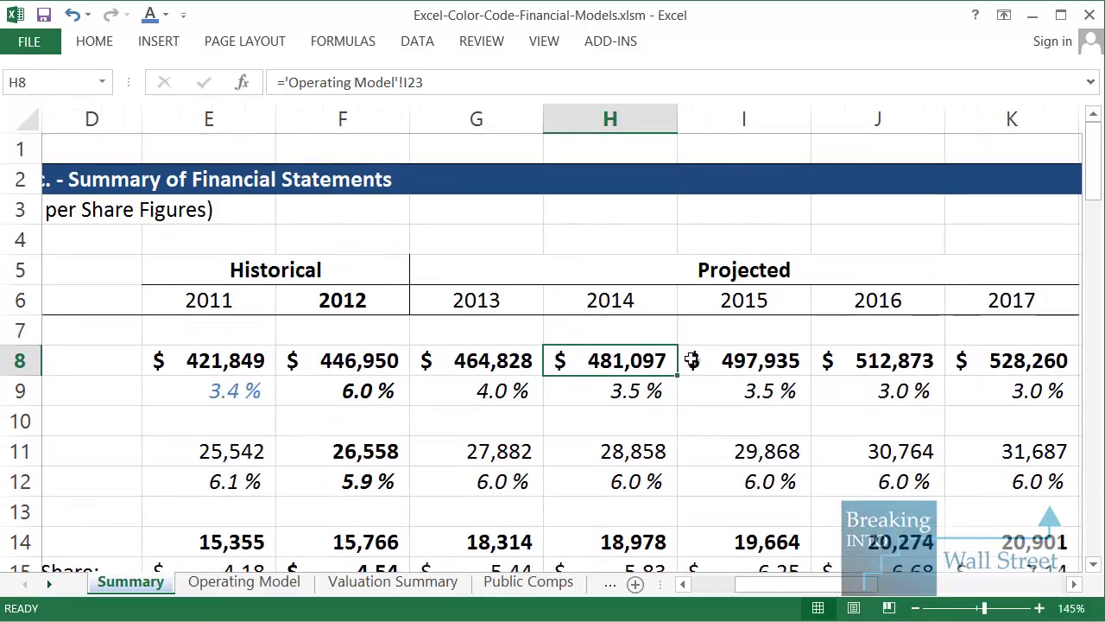
key(F2)
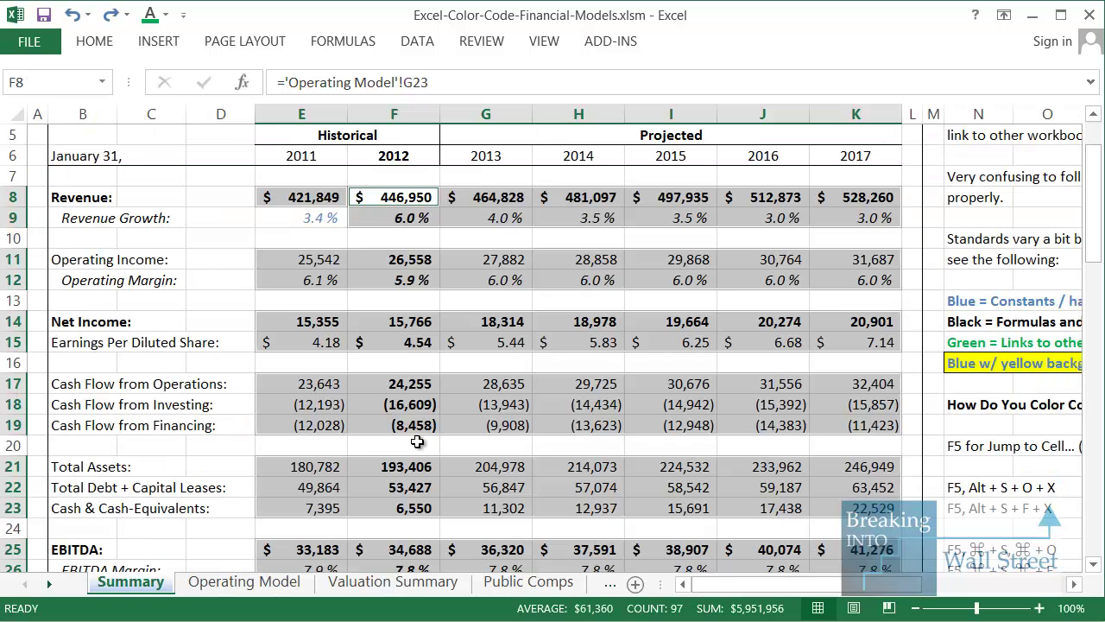
Bring up Find with "!" as the search text for locating worksheet links, and close it without searching.
key(ctrl+f)
drag(668, 618, 689, 322)
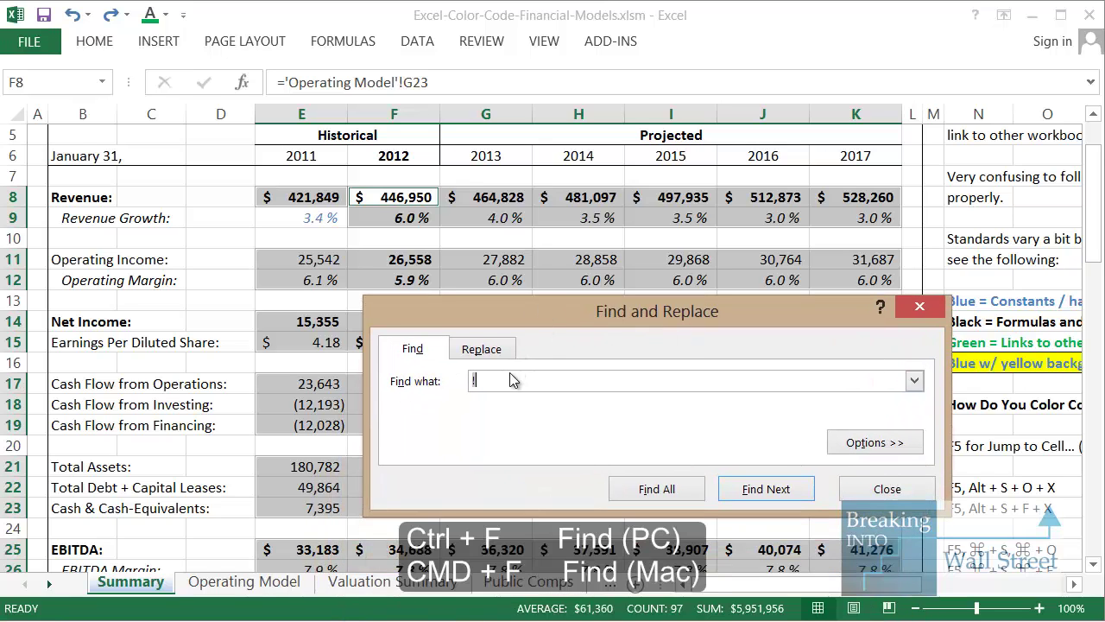
key(Escape)
click(671, 342)
Review the notes on finding links to other worksheets and workbooks in N31:U38 of the Summary sheet.
scroll(811, 409, down, 8)
drag(1071, 427, 1080, 447)
drag(227, 177, 676, 326)
scroll(298, 285, down, 2)
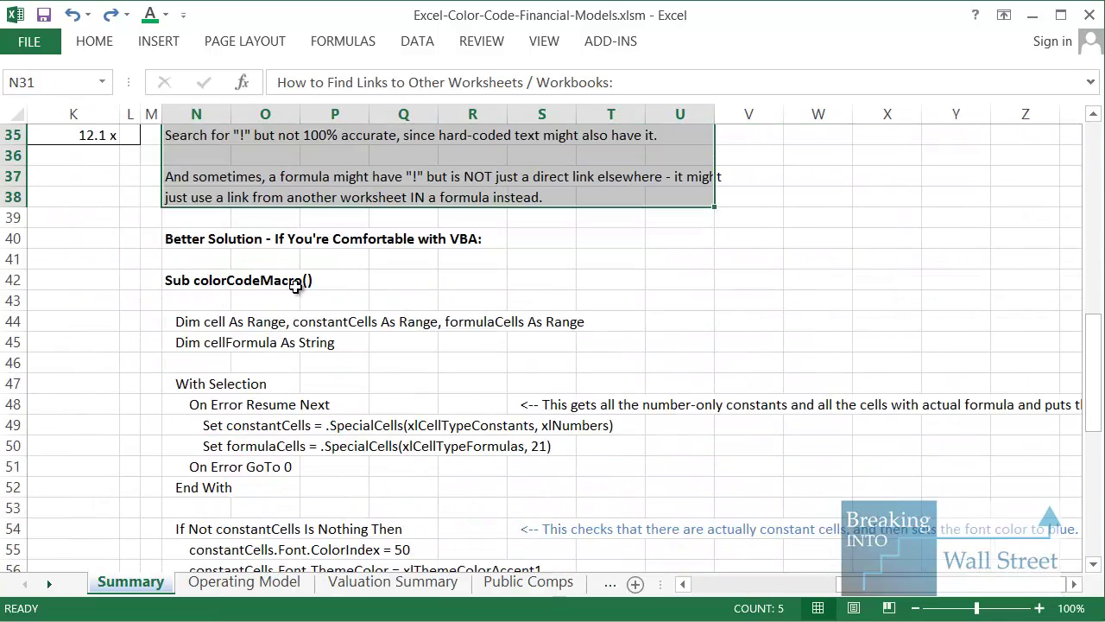
Examine the opening lines of the colorCodeMacro listing from row 42 of the Summary sheet at 115% zoom.
click(297, 286)
scroll(259, 259, down, 2)
scroll(207, 216, up, 1)
click(201, 219)
click(202, 251)
scroll(203, 249, down, 1)
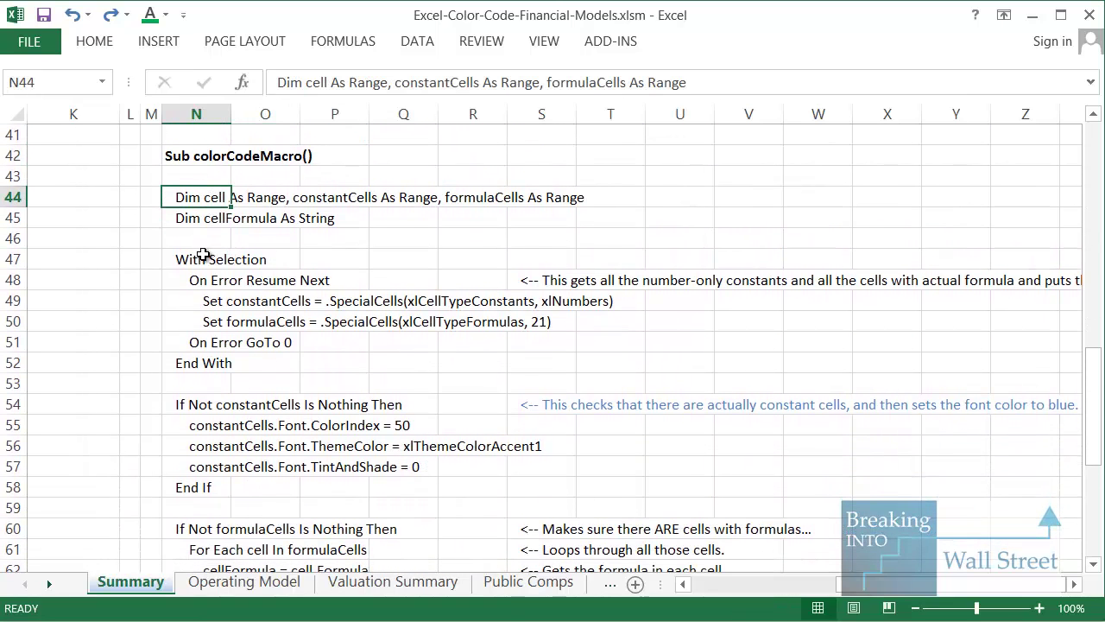
ctrl+scroll(269, 339, up, 1)
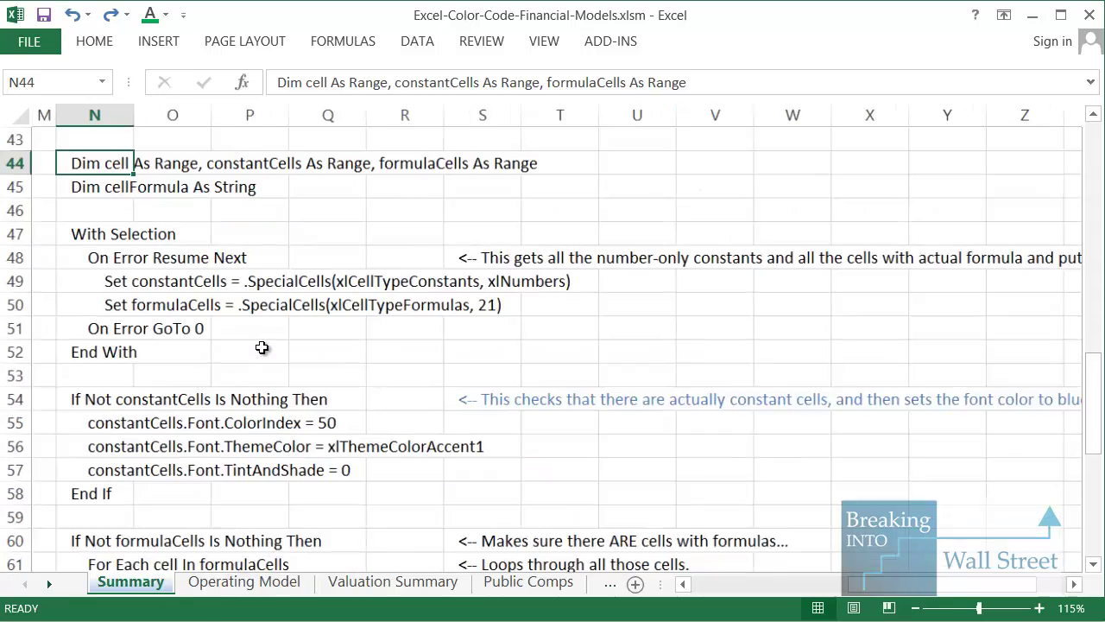
drag(863, 583, 844, 583)
scroll(577, 423, up, 1)
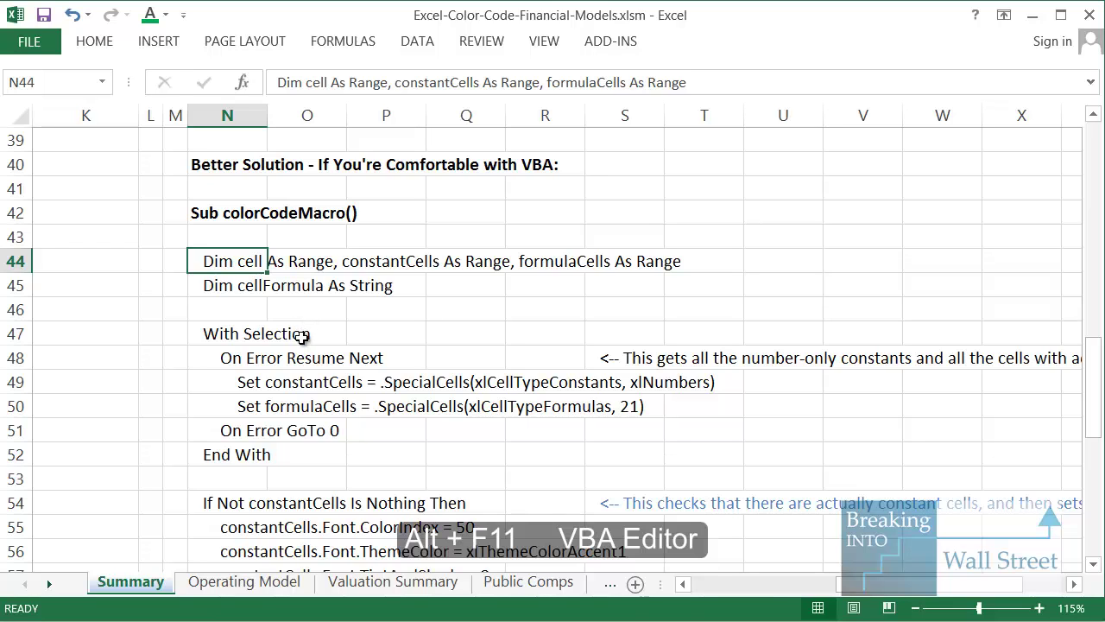
Switch to the VBA Editor and review Macro1's header, variable declarations and With Selection block.
key(alt+F11)
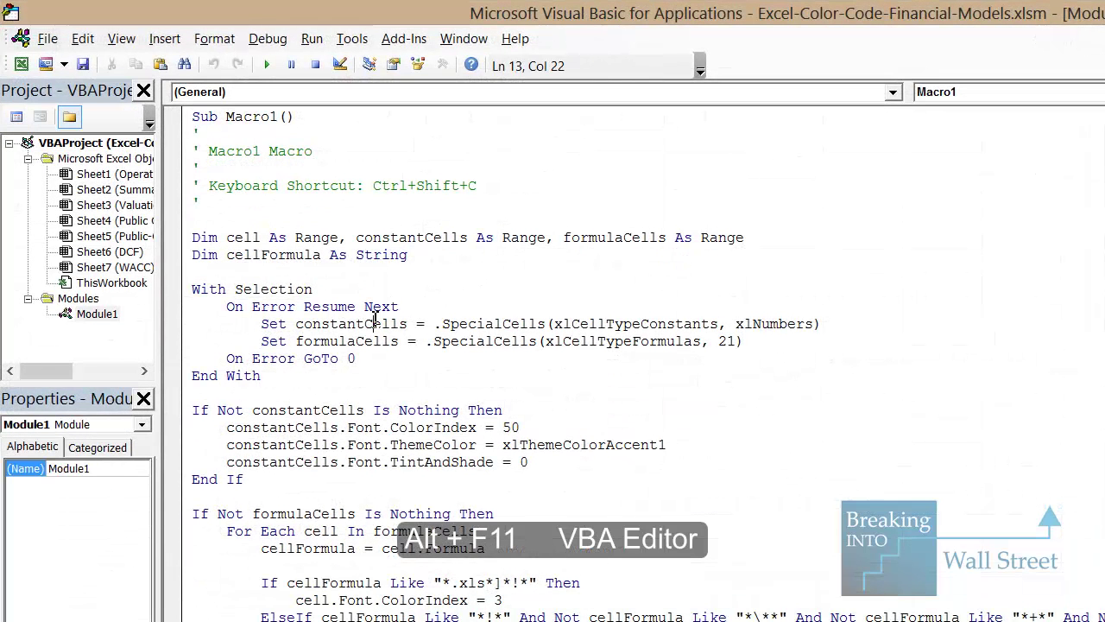
click(316, 147)
drag(316, 115, 191, 117)
click(451, 205)
scroll(440, 242, down, 1)
click(432, 254)
key(shift+Down)
key(shift+Down)
key(shift+Down)
key(shift+Down)
click(468, 343)
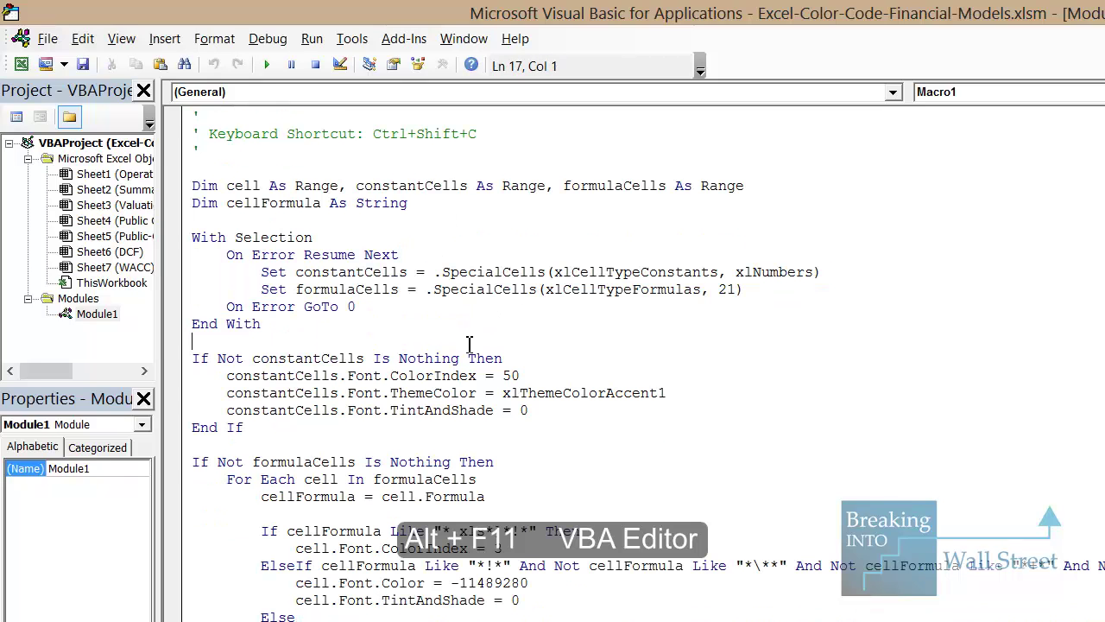
Examine Macro1's If block that sets the font color of constantCells.
scroll(472, 350, down, 1)
key(shift+Down)
key(shift+Down)
key(shift+Down)
key(shift+Down)
key(shift+Down)
key(shift+Down)
click(462, 380)
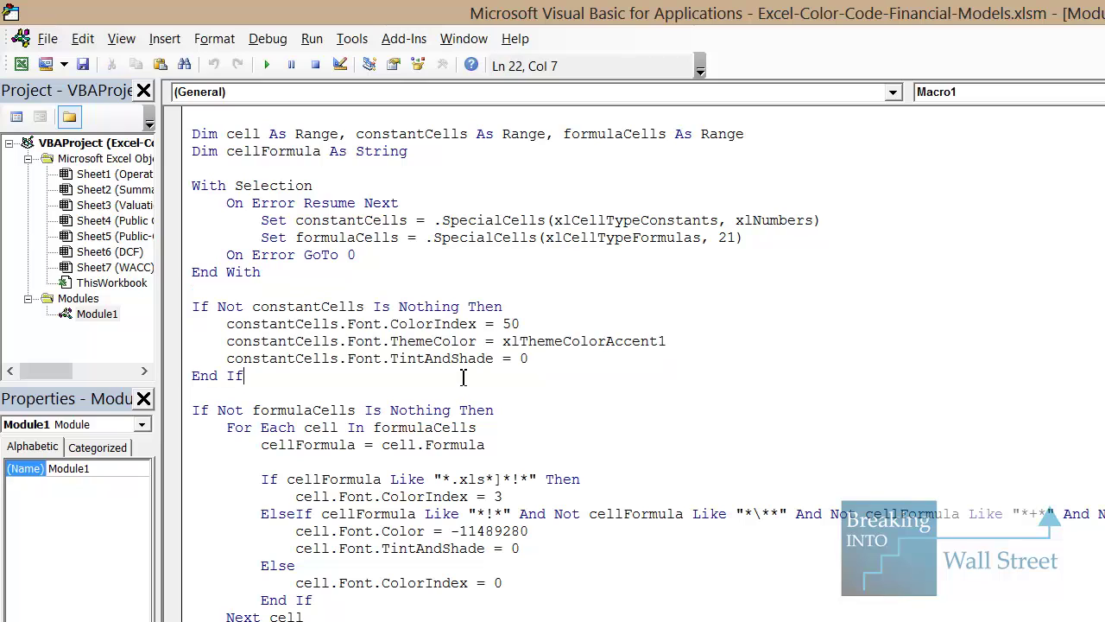
Highlight Macro1's code from the On Error GoTo 0 line through the End If of the constantCells block for review.
click(355, 255)
key(shift+Down)
key(shift+Down)
key(shift+Down)
key(shift+Down)
key(shift+Down)
key(shift+Down)
key(shift+Down)
key(shift+Down)
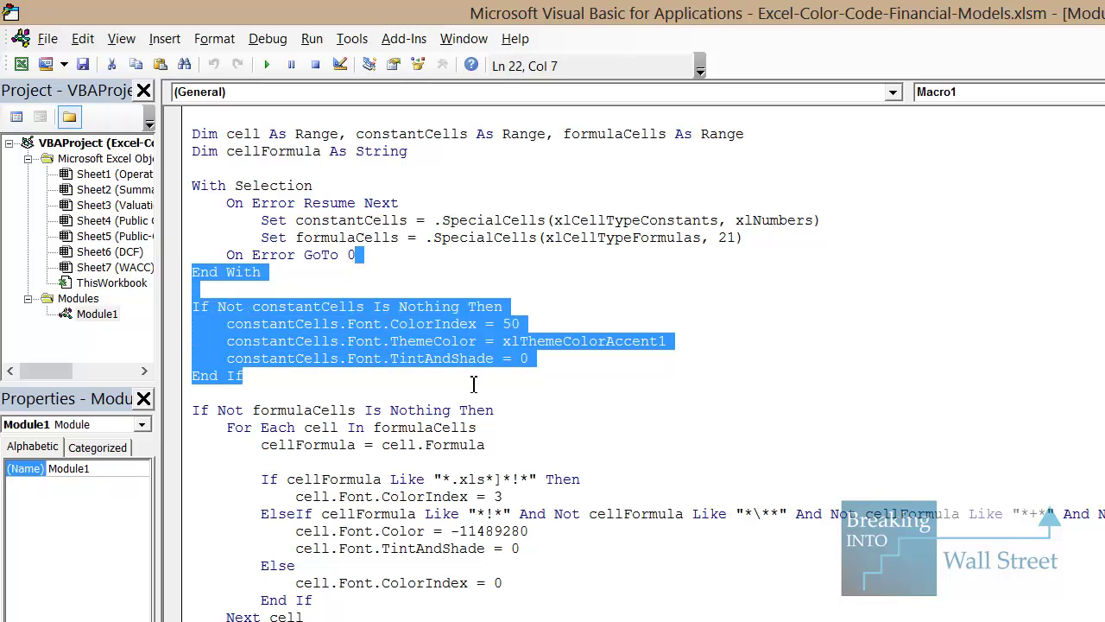
click(473, 384)
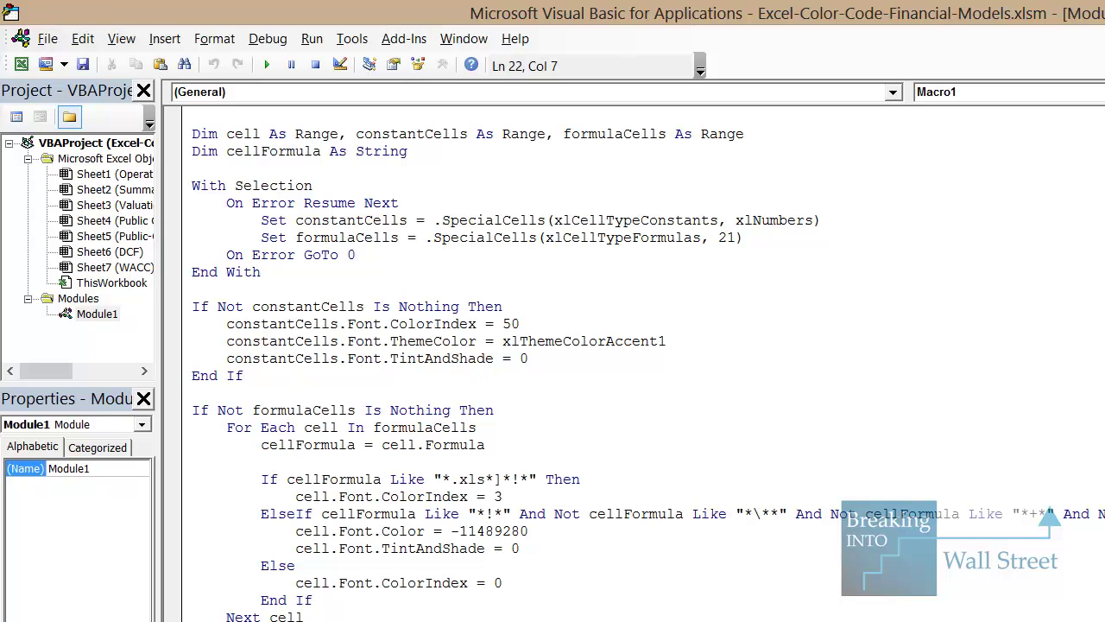
Switch back to the Excel workbook and review the macro's Dim declarations in rows 44 and 45.
key(alt+F11)
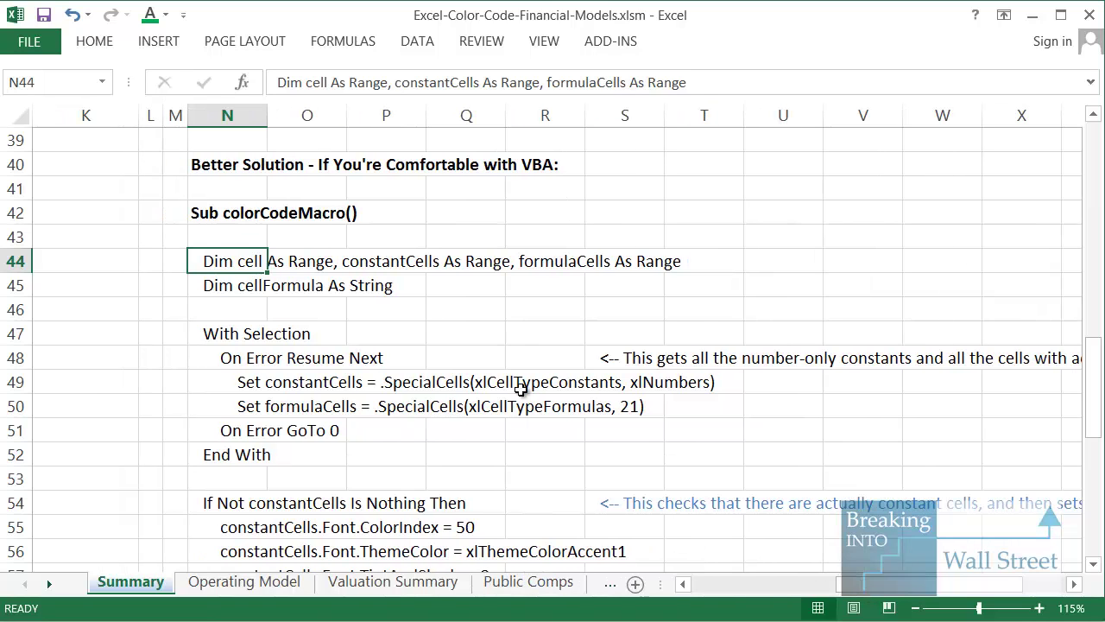
drag(227, 268, 847, 433)
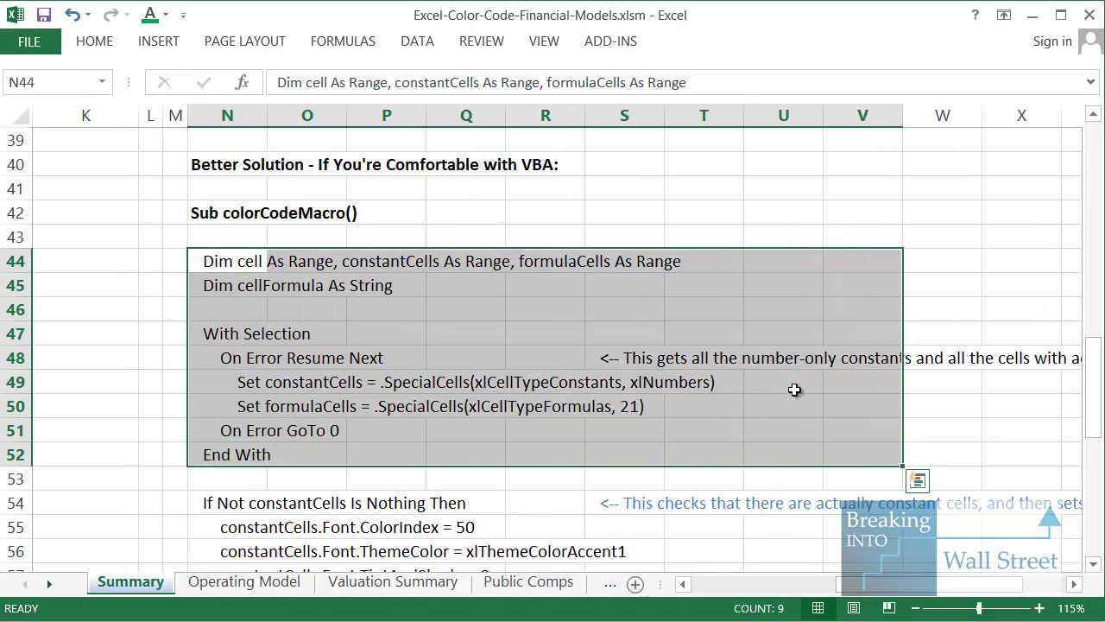
click(877, 456)
drag(884, 588, 927, 605)
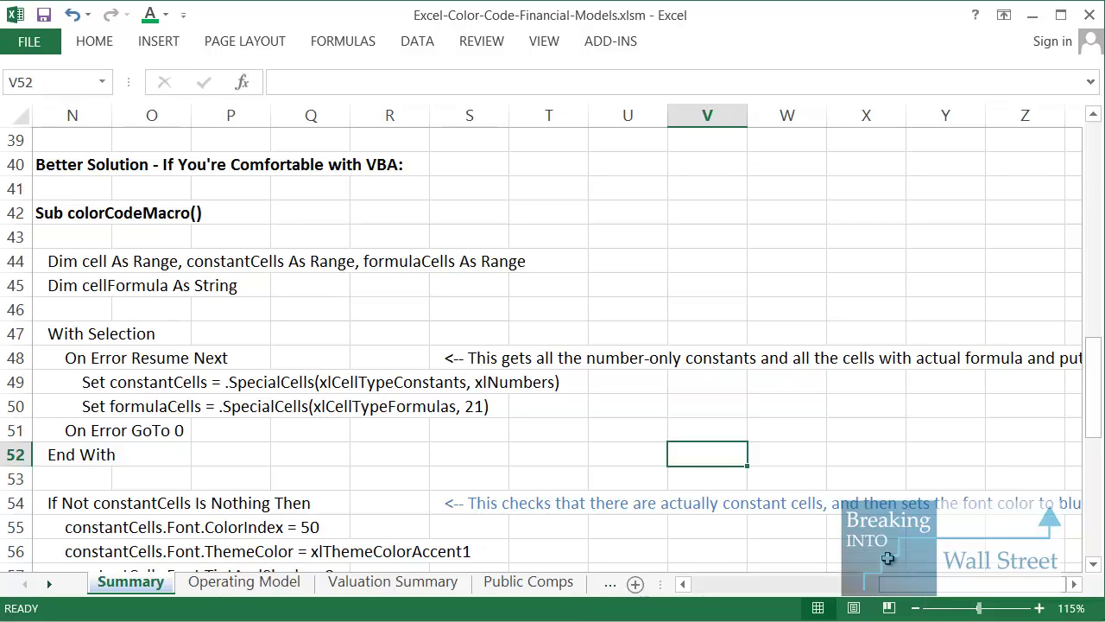
drag(74, 260, 533, 279)
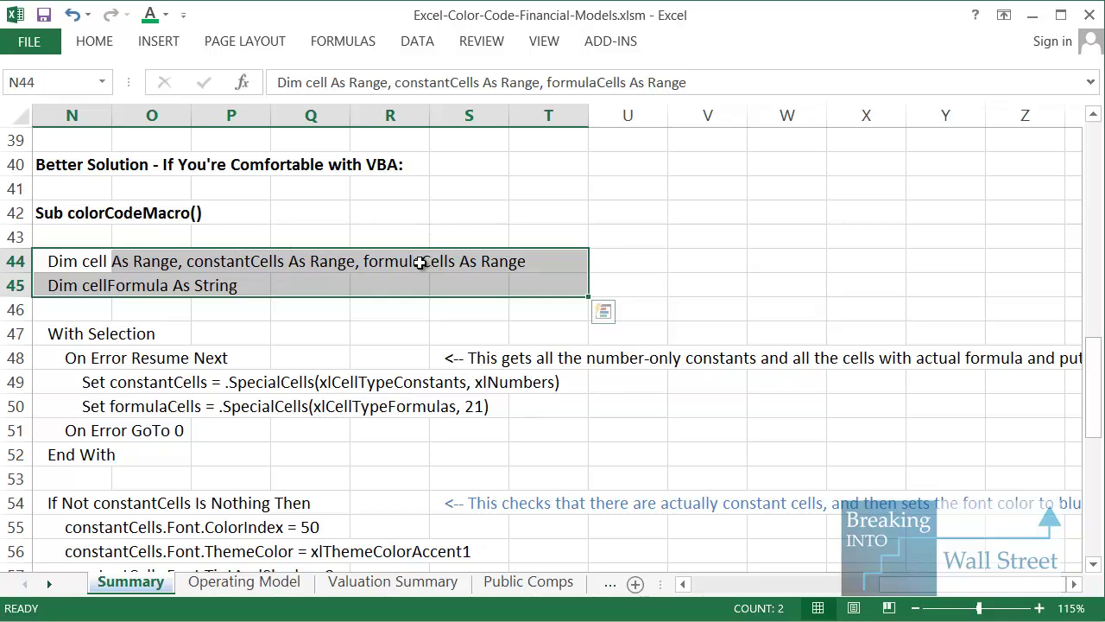
scroll(179, 298, down, 2)
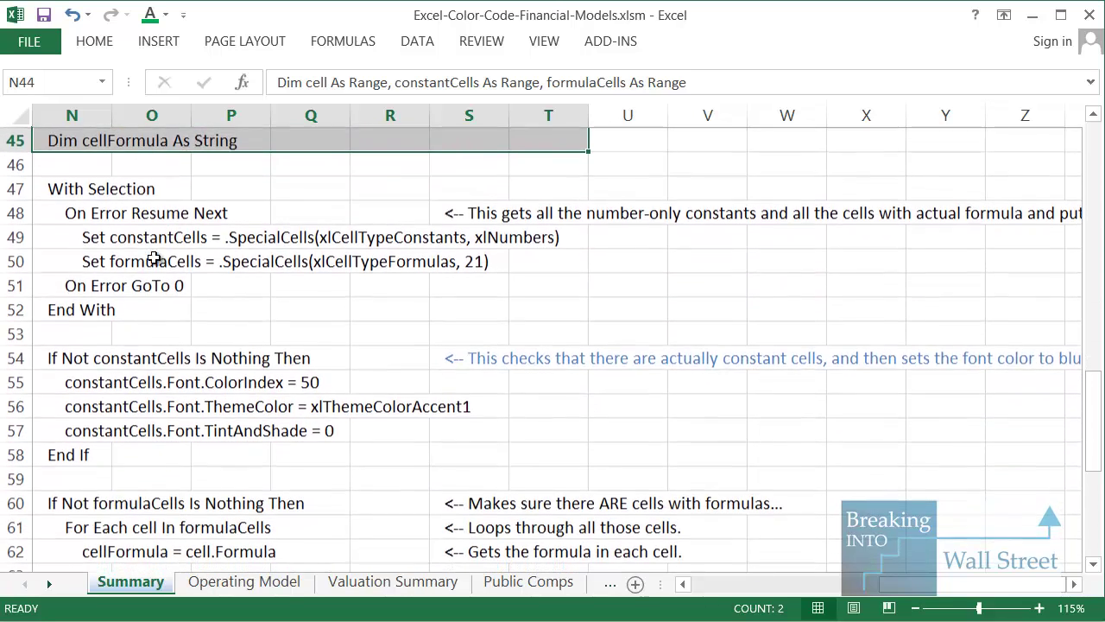
Examine the With Selection block in rows 47 to 52, comparing the constantCells and formulaCells SpecialCells lines.
click(82, 190)
drag(78, 204, 624, 305)
click(112, 242)
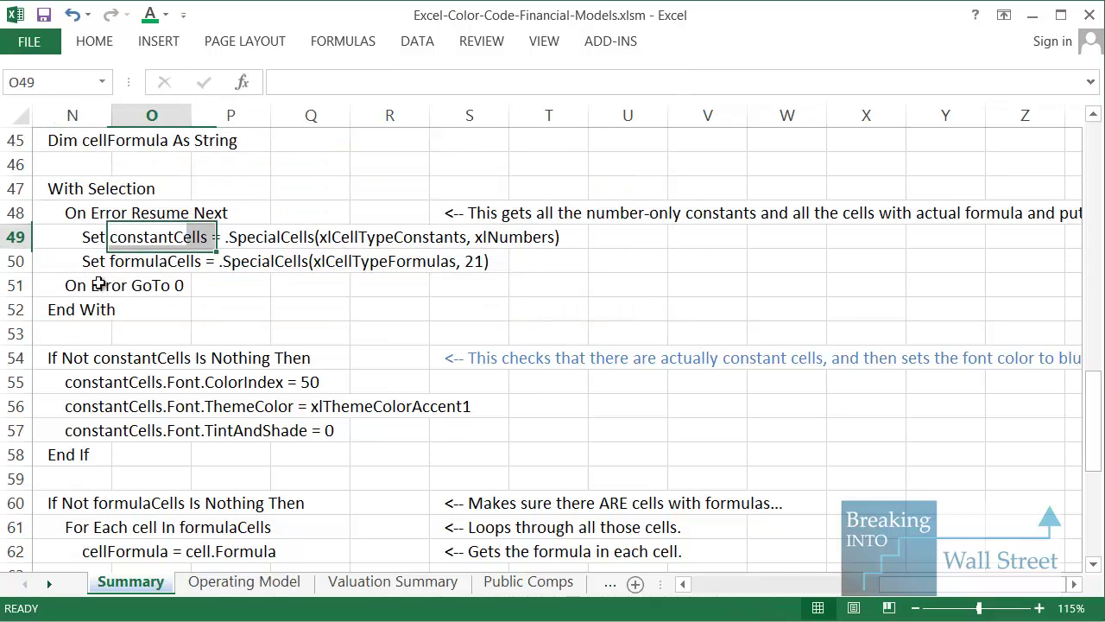
click(16, 237)
key(Down)
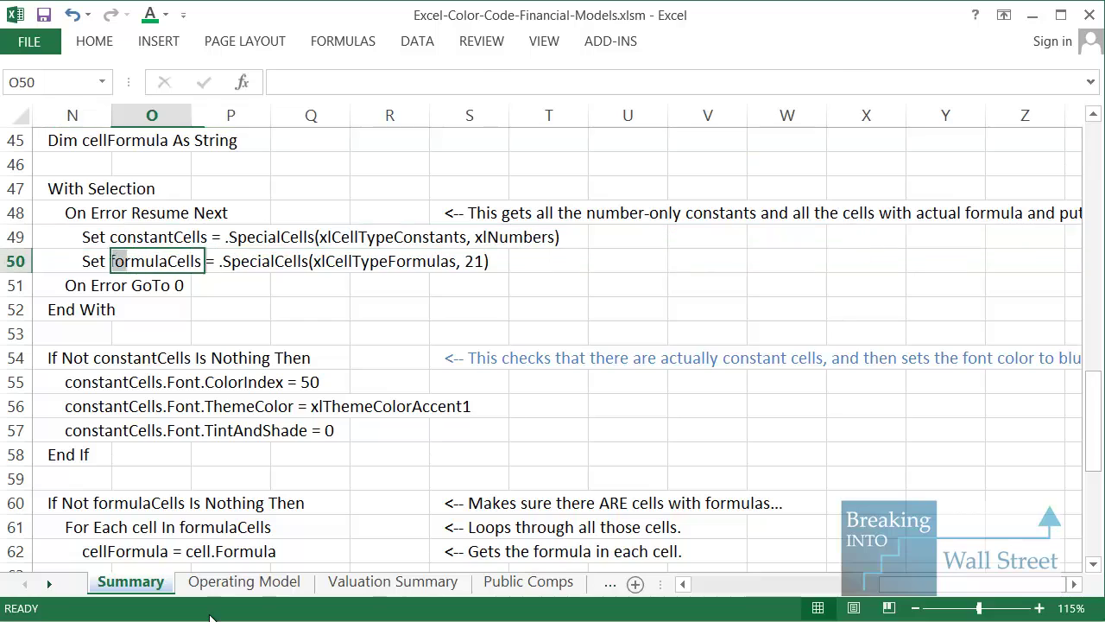
key(shift+space)
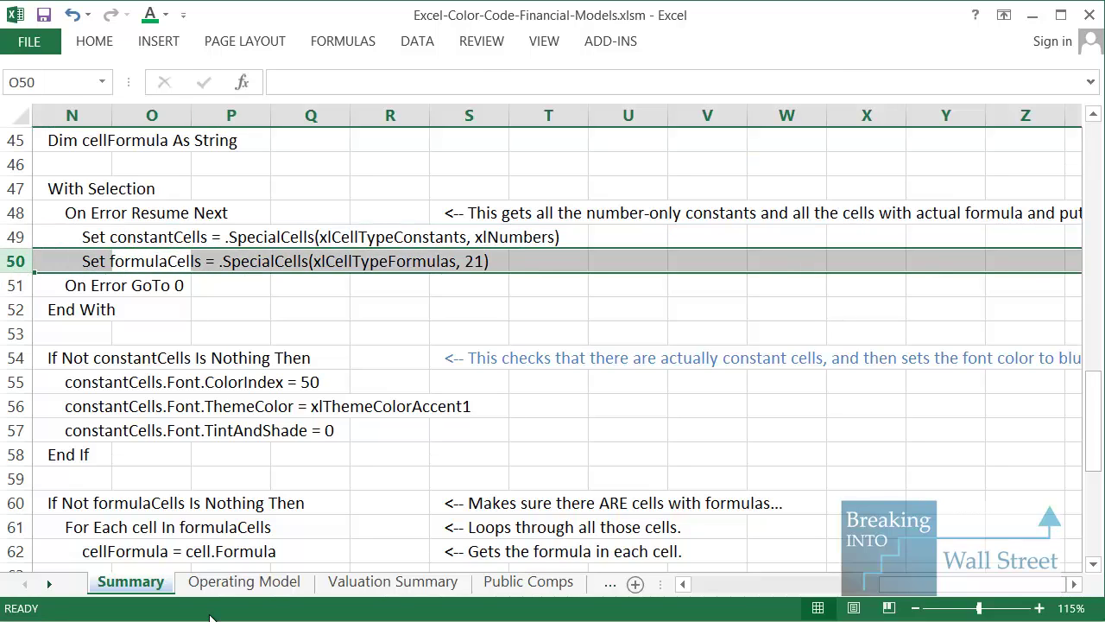
key(Up)
key(shift+space)
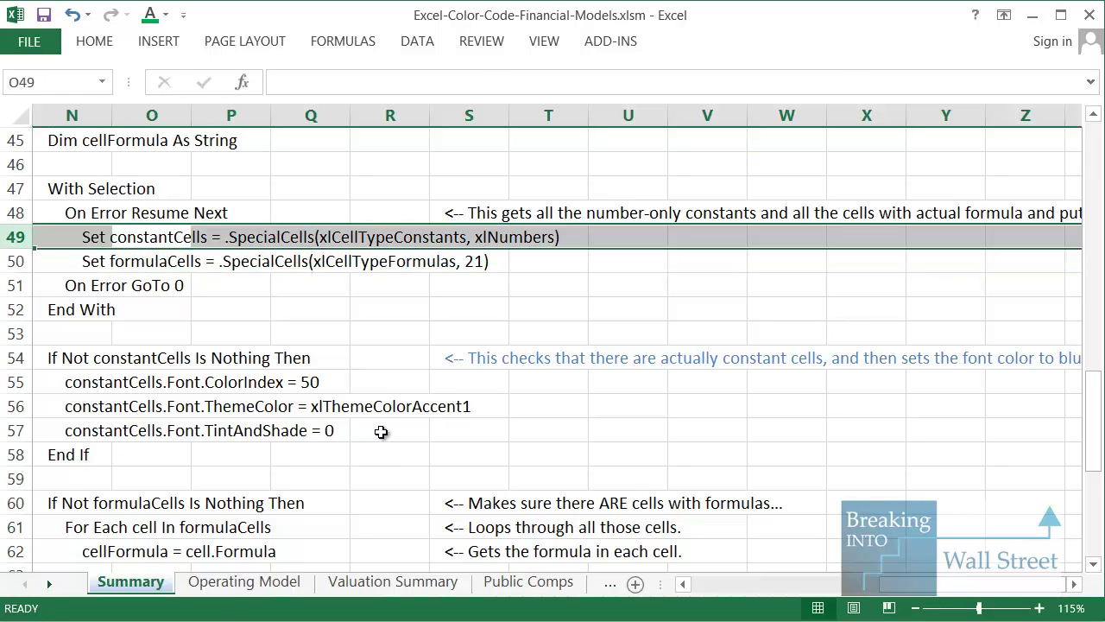
key(Down)
key(shift+space)
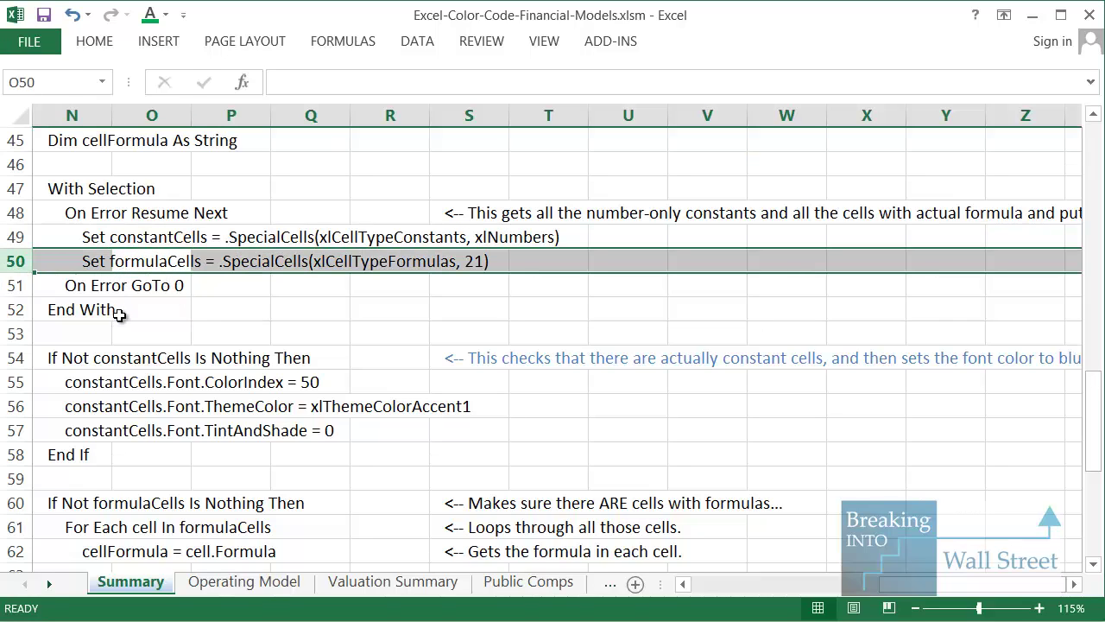
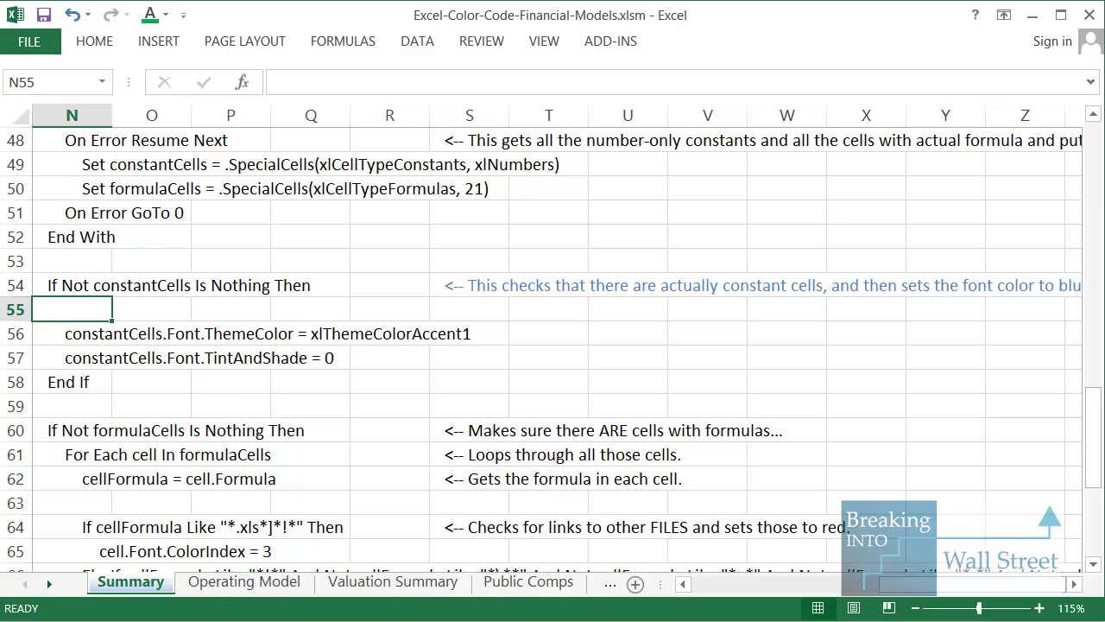
Review the formulaCells check, the For Each loop and the cellFormula assignment in rows 60 to 62.
click(86, 382)
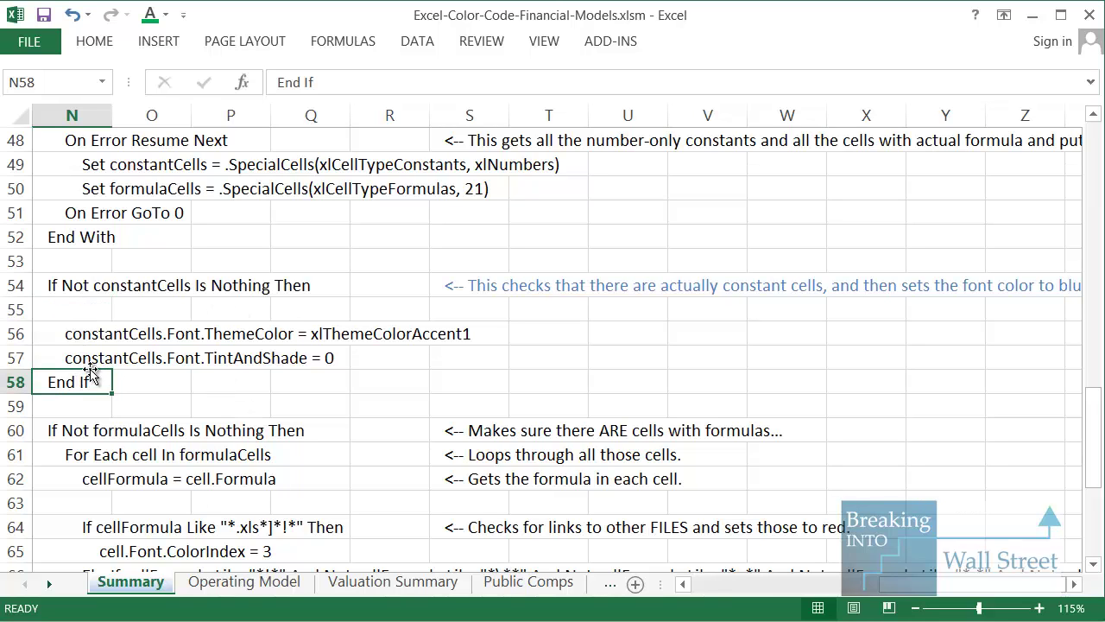
scroll(87, 381, down, 3)
drag(69, 216, 552, 309)
click(476, 212)
scroll(472, 233, down, 1)
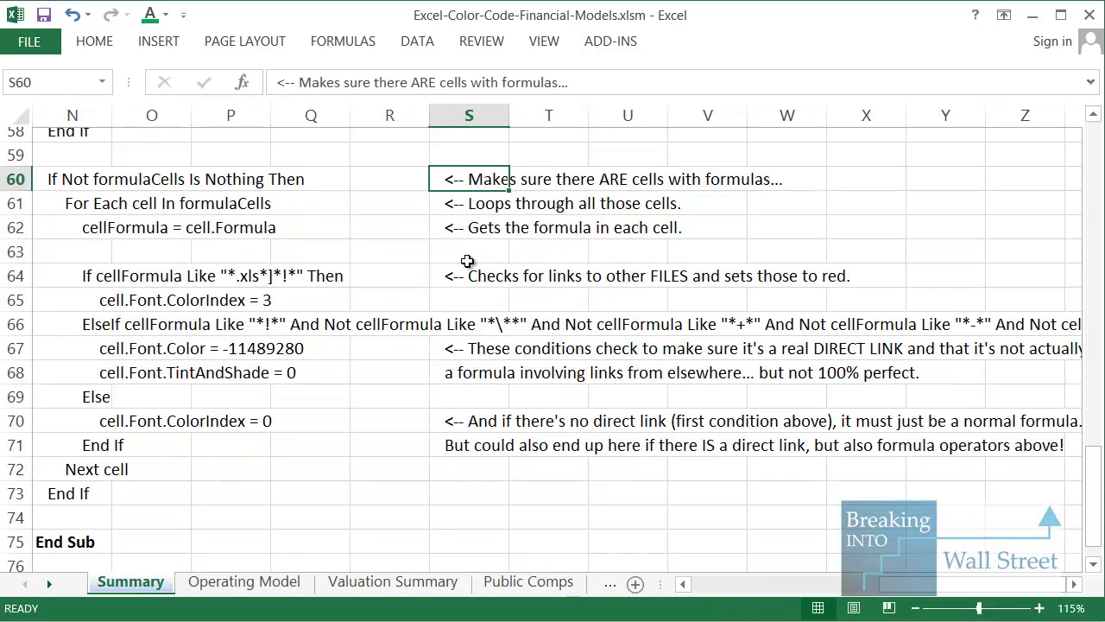
drag(82, 140, 488, 140)
drag(86, 164, 482, 163)
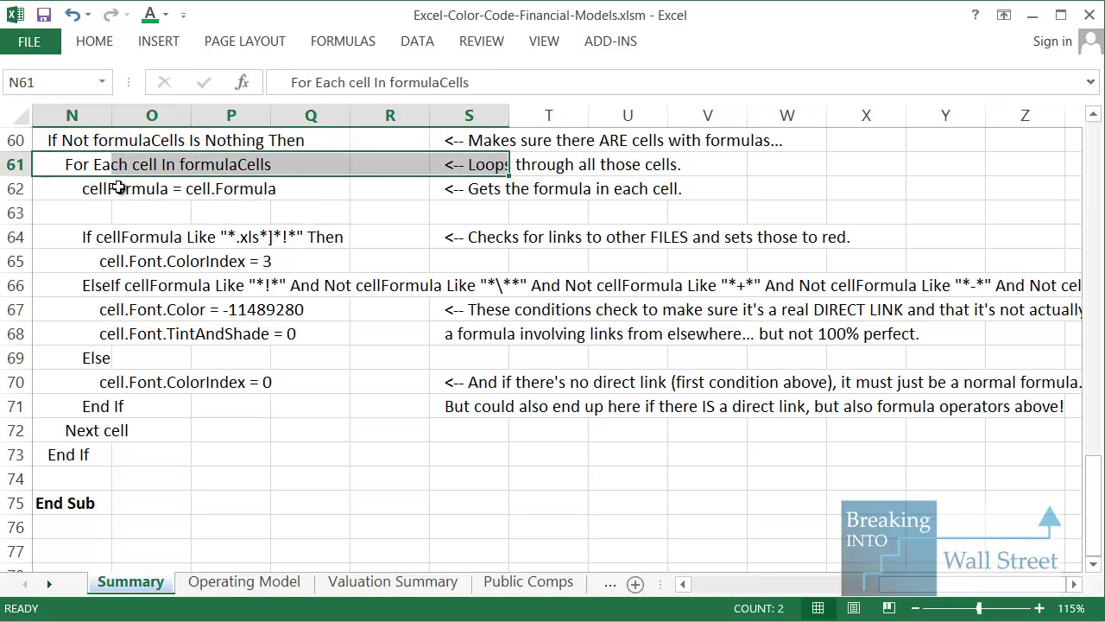
drag(91, 191, 467, 184)
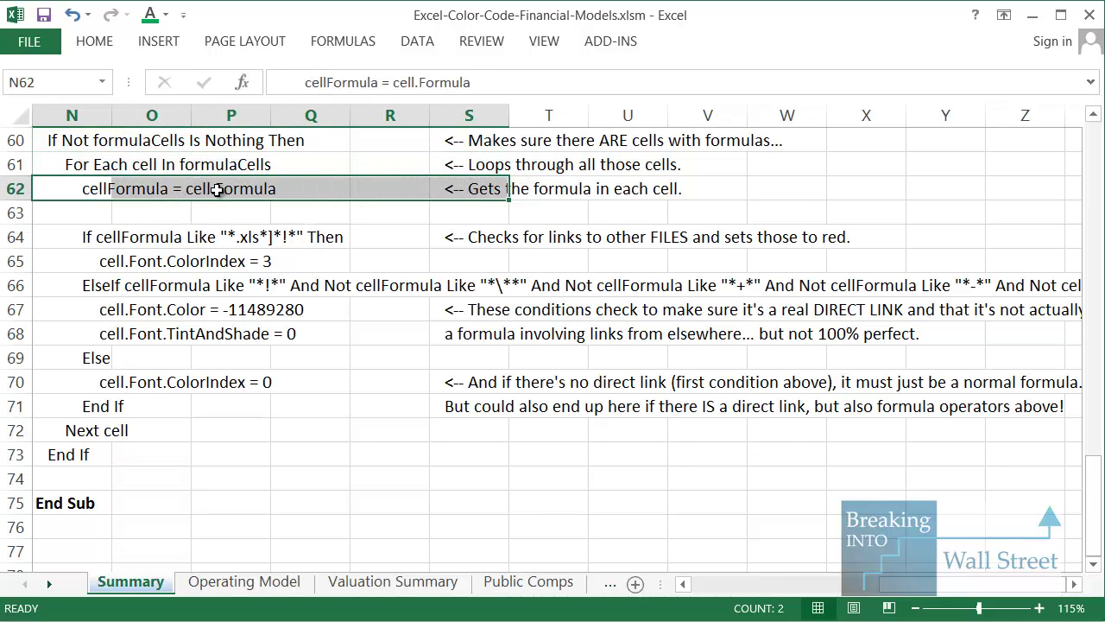
Examine the condition in rows 64 and 65 that checks for links to other files and sets their font color.
click(311, 236)
mouse_move(181, 170)
mouse_down()
mouse_move(302, 197)
mouse_move(304, 209)
mouse_up()
key(Escape)
click(321, 330)
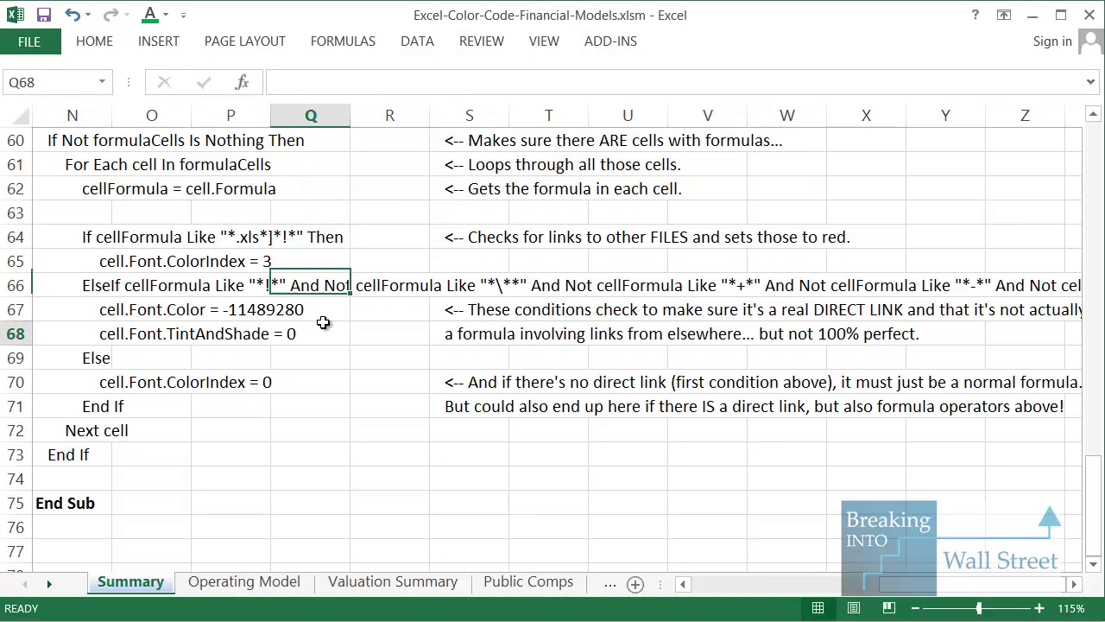
scroll(296, 291, down, 1)
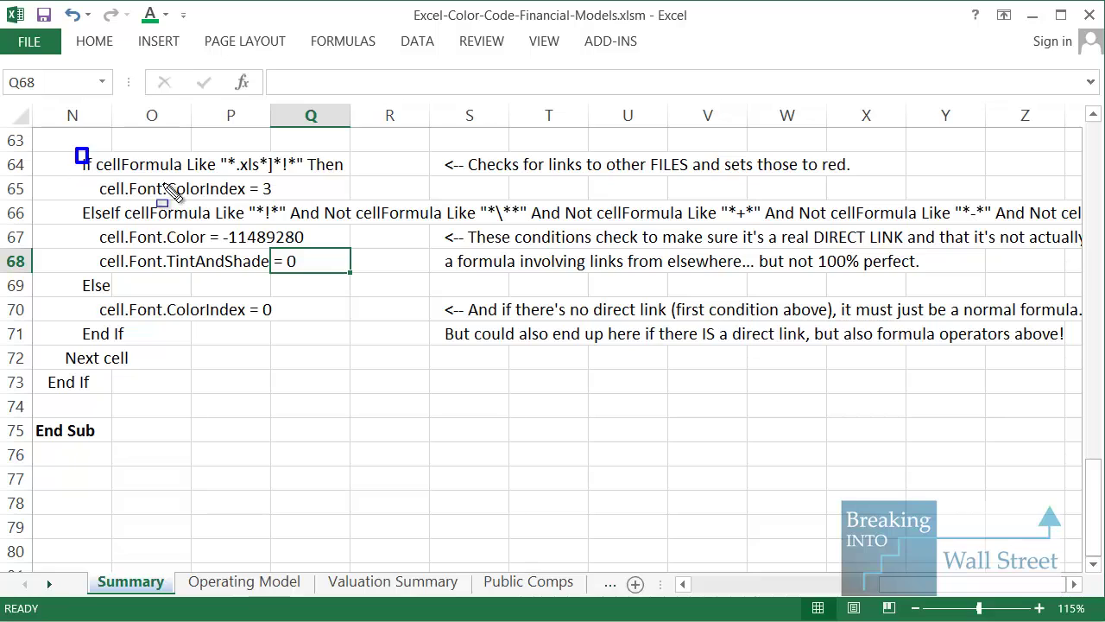
drag(76, 148, 372, 202)
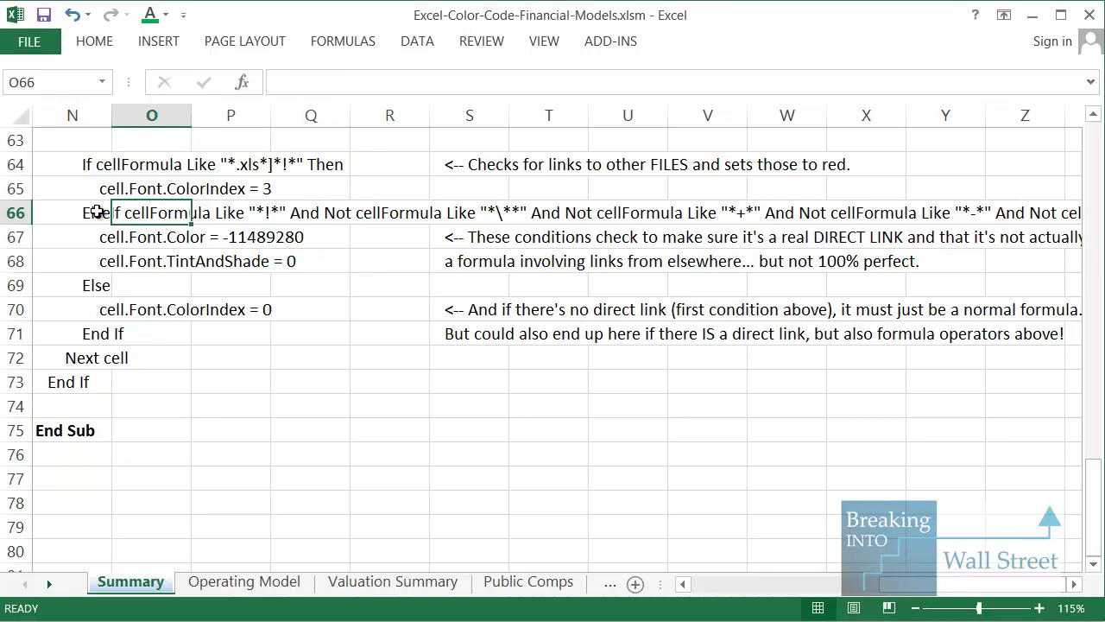
Read the full ElseIf direct-link condition in row 66 through its last operator exclusion, and revisit its opening "*!*" test.
mouse_move(139, 212)
mouse_down()
mouse_move(483, 242)
mouse_move(698, 274)
mouse_move(789, 216)
mouse_move(838, 208)
mouse_up()
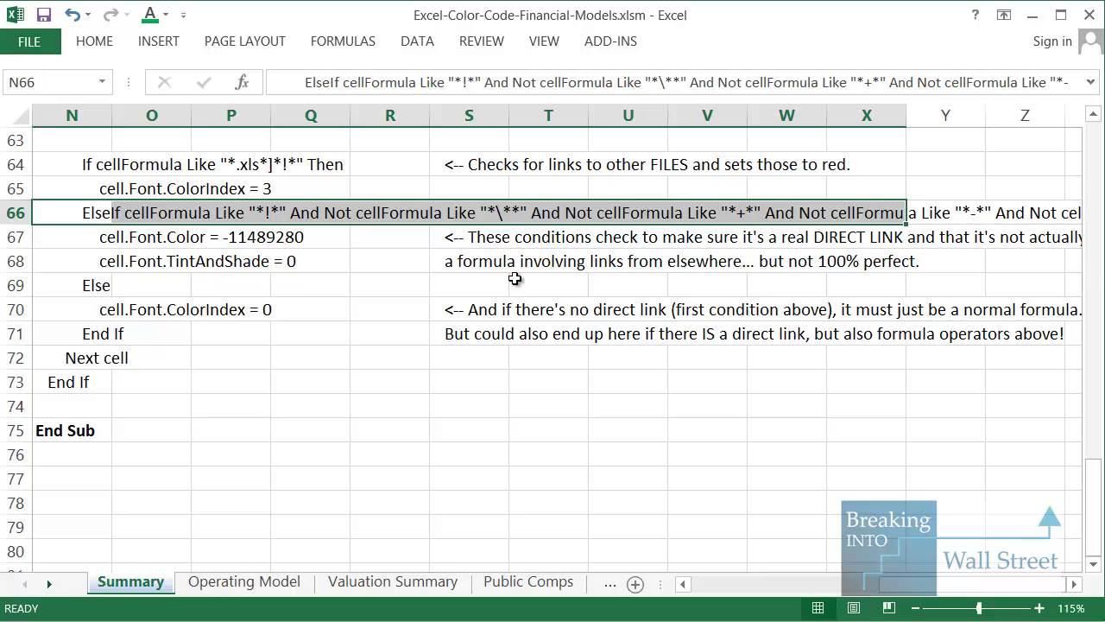
drag(511, 278, 507, 205)
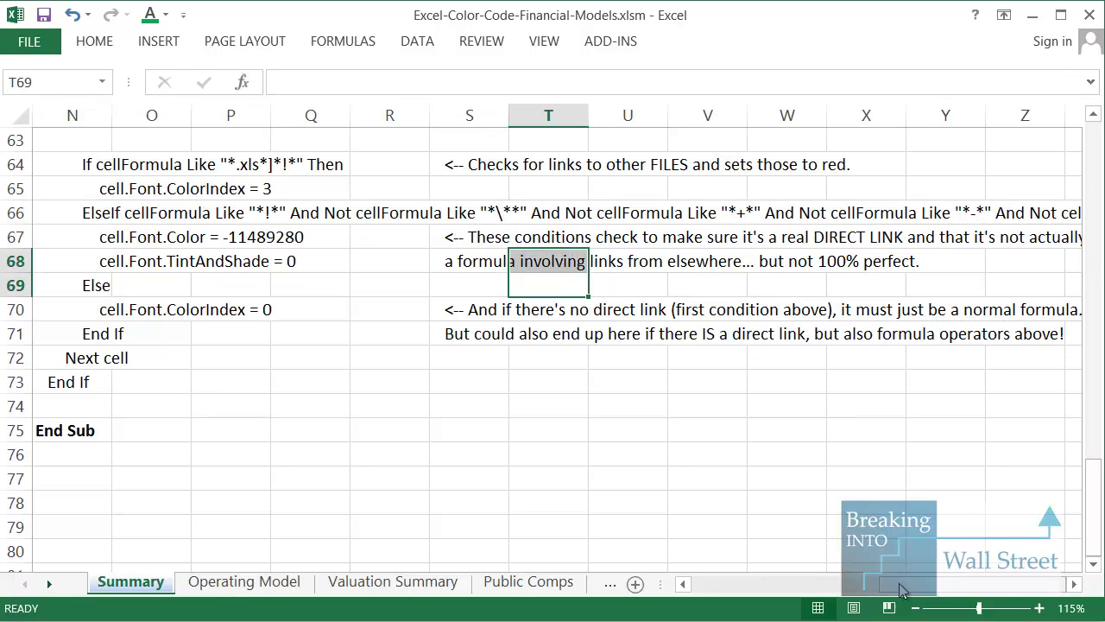
drag(997, 234, 932, 254)
click(916, 216)
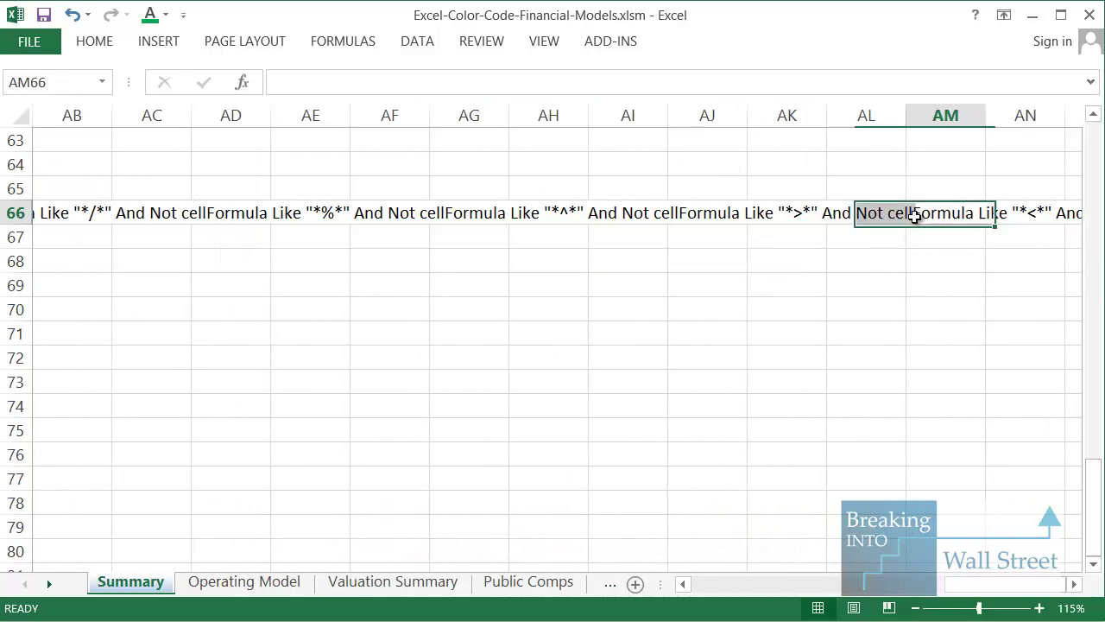
click(795, 214)
drag(896, 213, 977, 220)
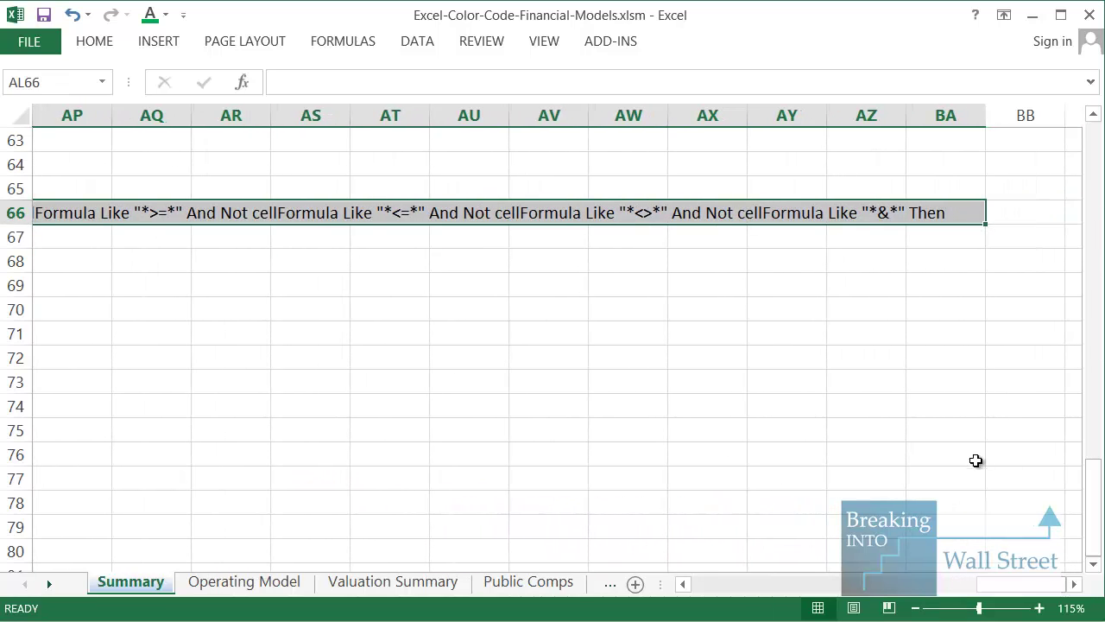
drag(1005, 584, 796, 616)
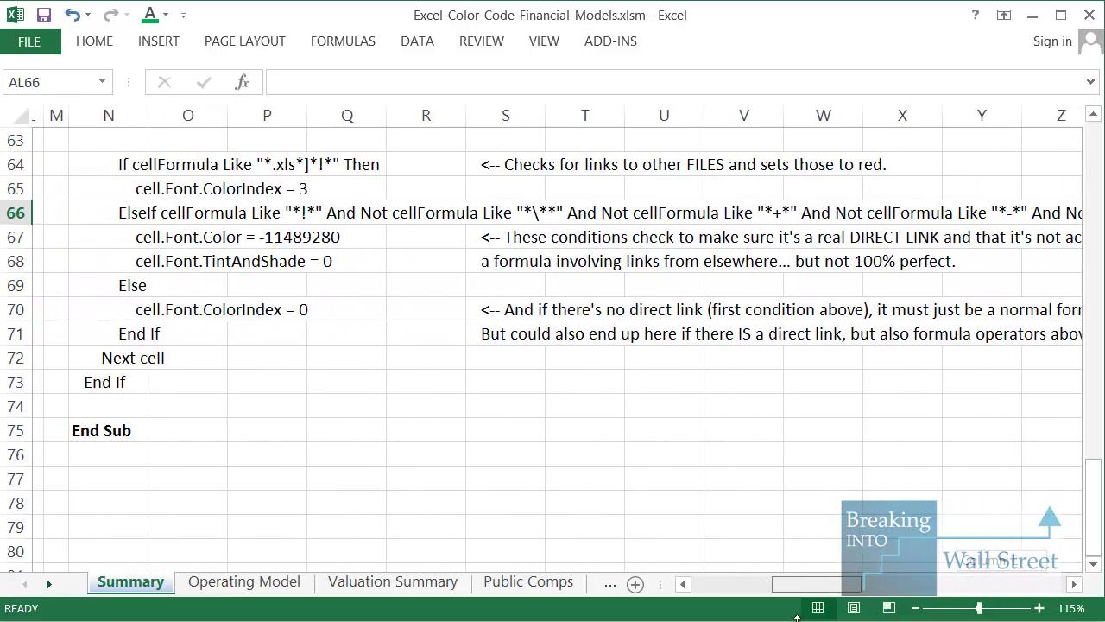
drag(131, 211, 377, 205)
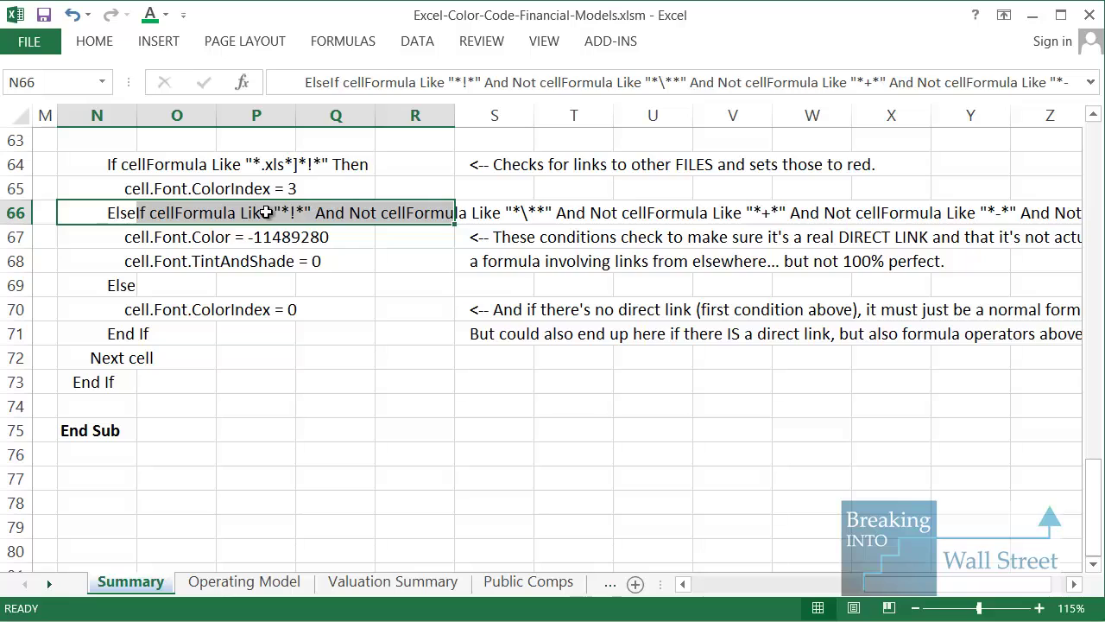
click(293, 212)
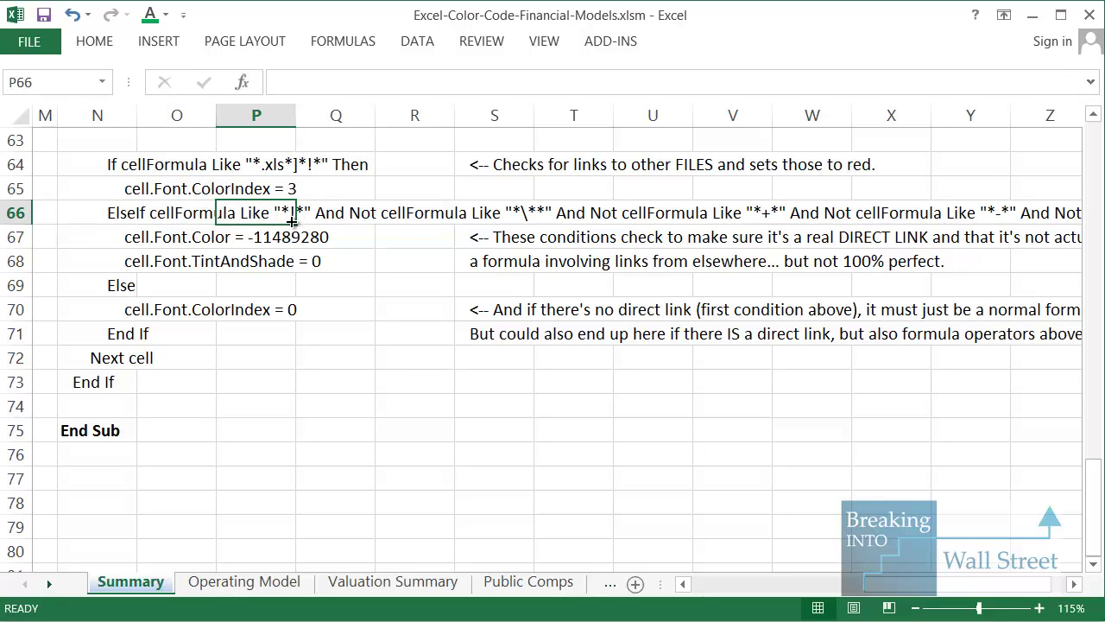
Reread the row 66 direct-link condition from its "*!*" test through the "*\**", "*+*" and "*-*" operator exclusions.
click(319, 232)
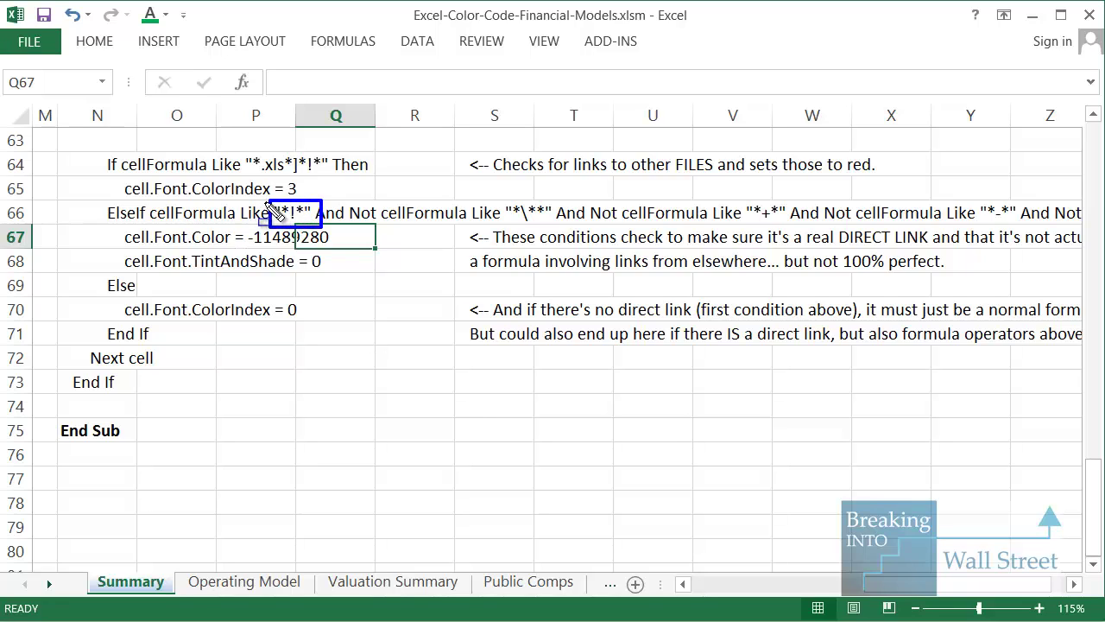
drag(350, 213, 825, 212)
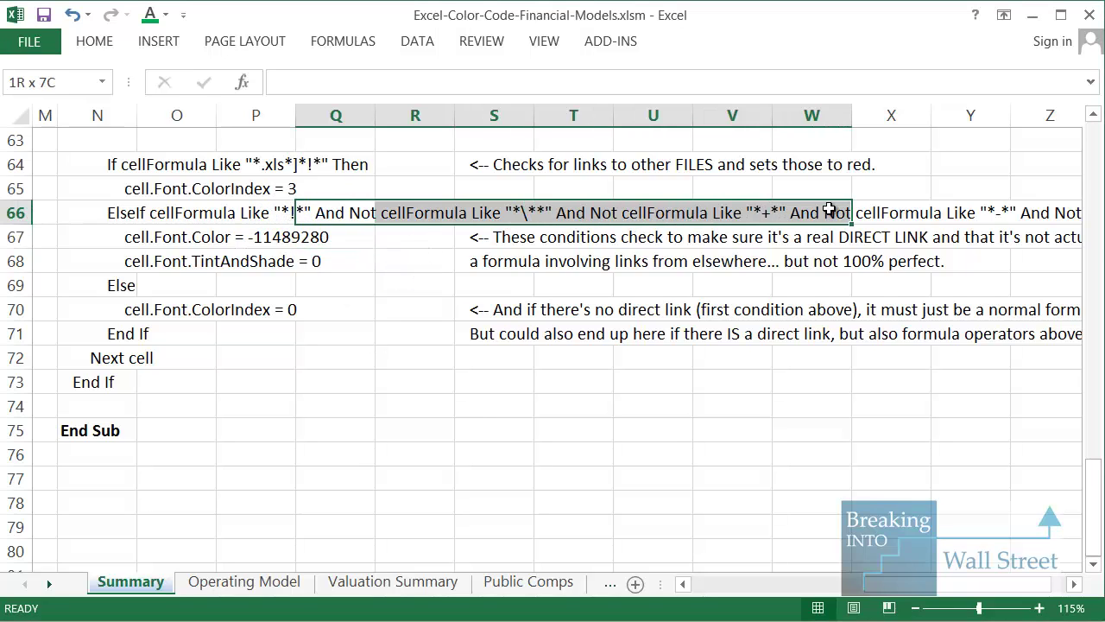
click(436, 253)
drag(137, 216, 334, 218)
drag(497, 219, 570, 218)
drag(639, 223, 796, 210)
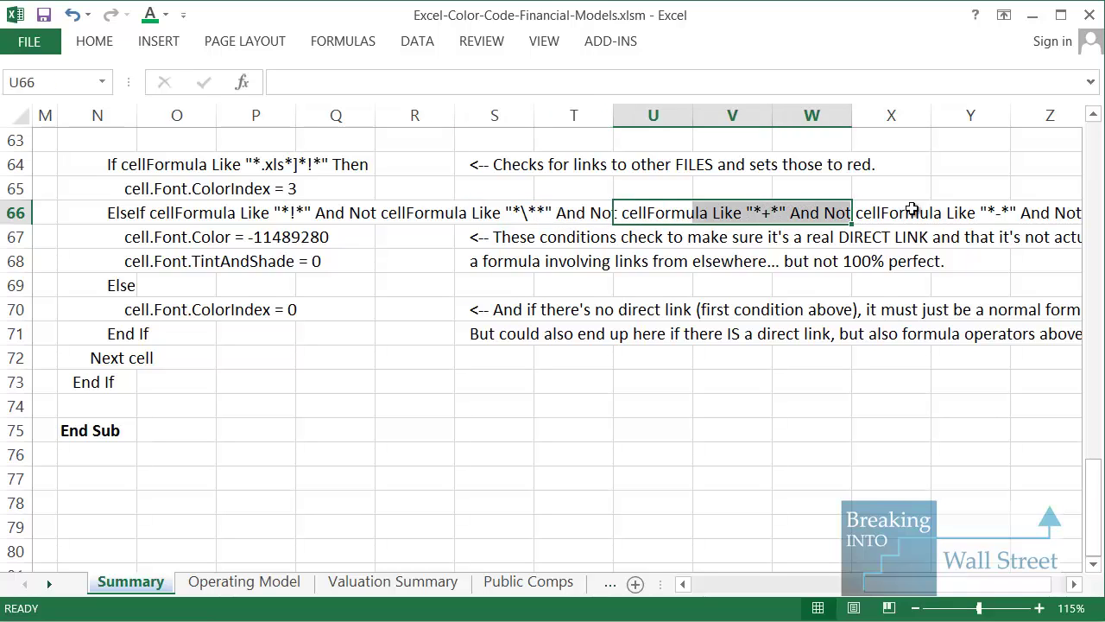
drag(914, 212, 1035, 197)
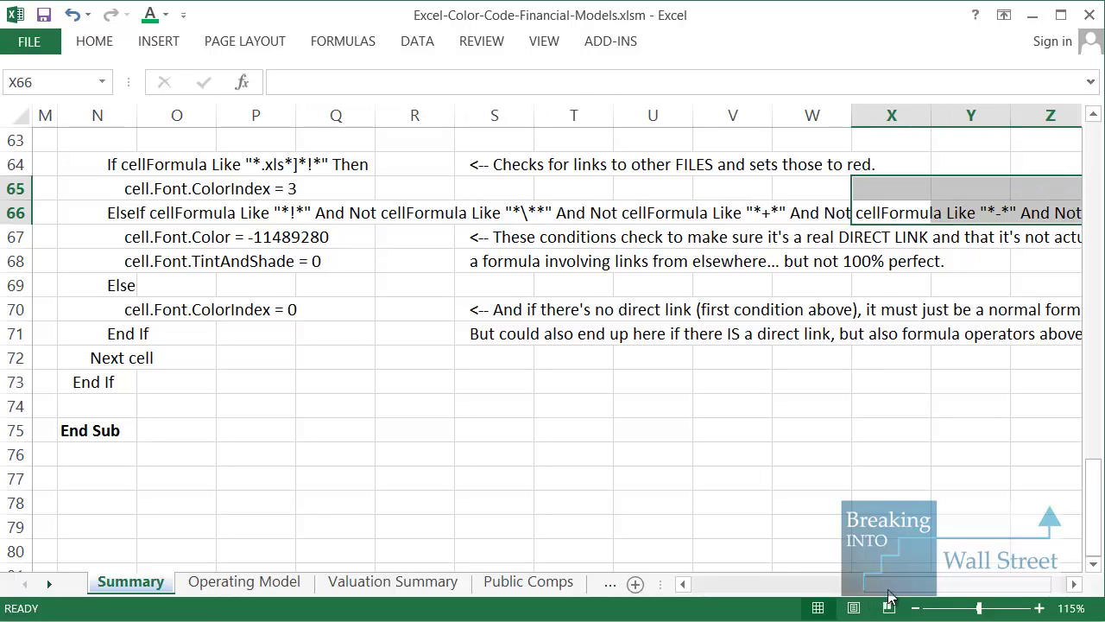
Inspect the remaining operator exclusions in the row 66 condition out to column AH, and return to its opening.
drag(872, 313, 950, 309)
click(549, 217)
drag(872, 215, 924, 215)
drag(790, 215, 978, 247)
drag(980, 584, 816, 559)
drag(907, 590, 889, 590)
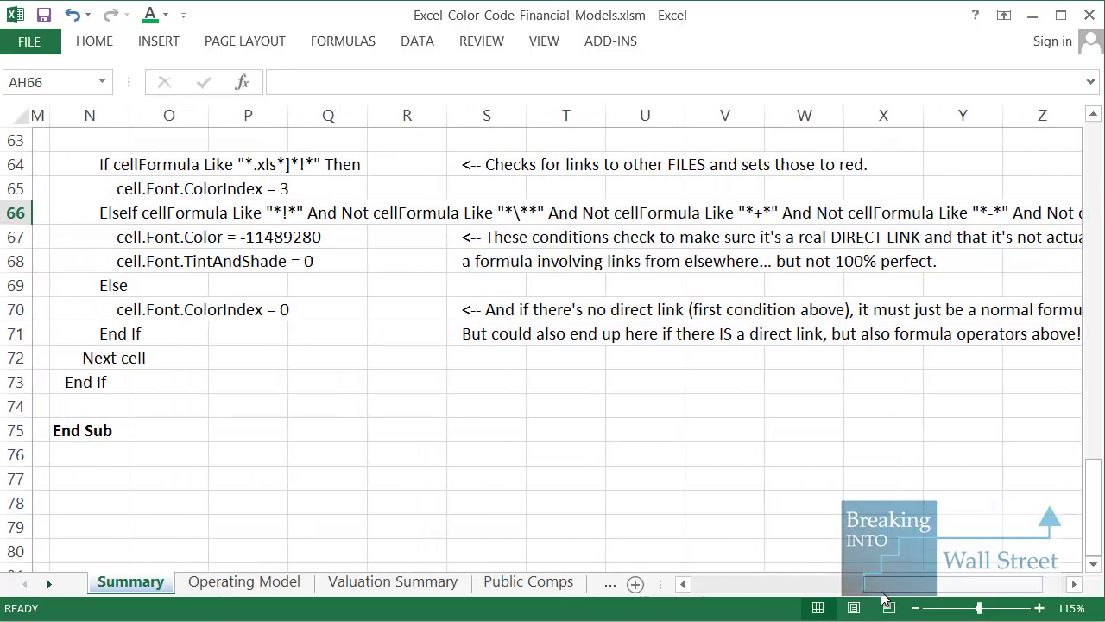
Examine the cell.Font.Color and cell.Font.TintAndShade lines in rows 67 and 68.
click(156, 258)
drag(153, 239, 415, 259)
click(202, 256)
drag(159, 239, 461, 262)
drag(353, 266, 121, 239)
Preview the standard green font color on the lines in rows 67 and 68 without applying it.
key(alt)
key(h)
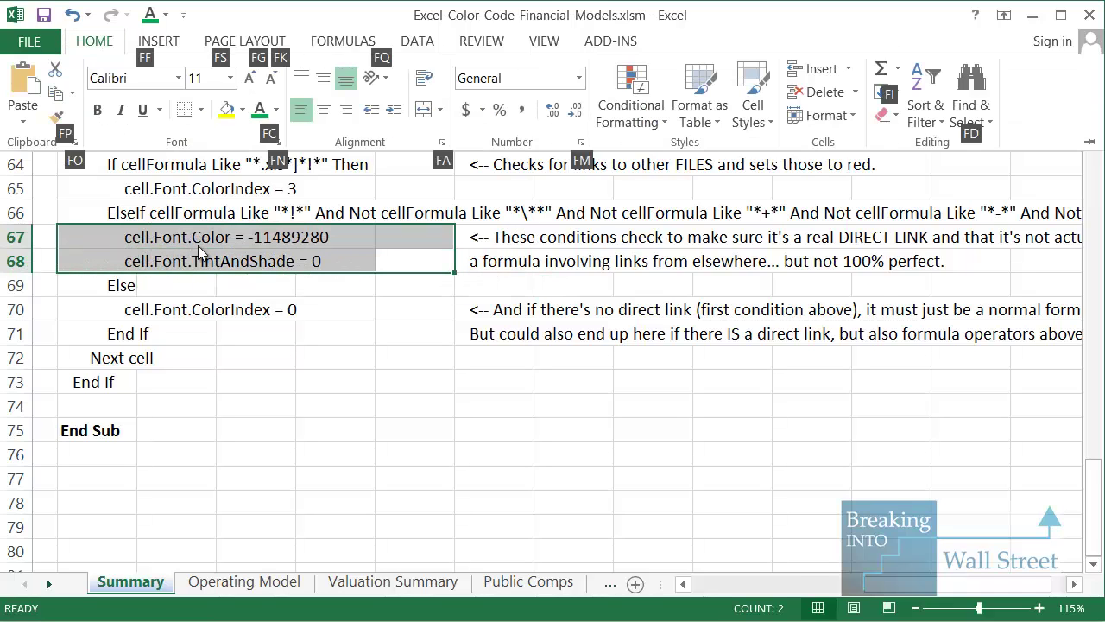
key(f)
key(c)
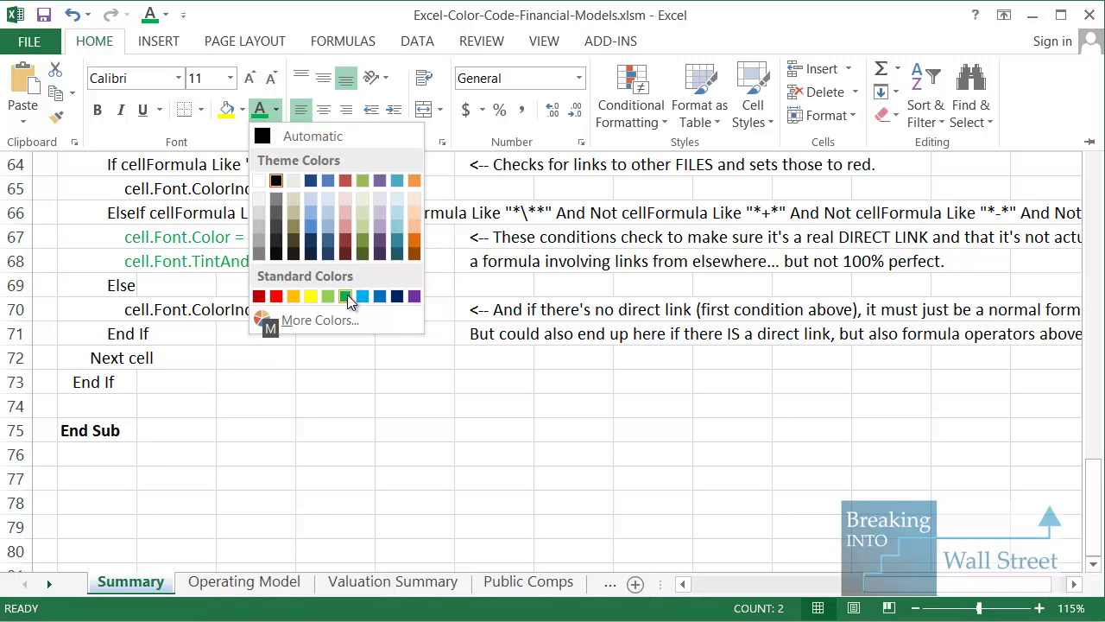
click(626, 14)
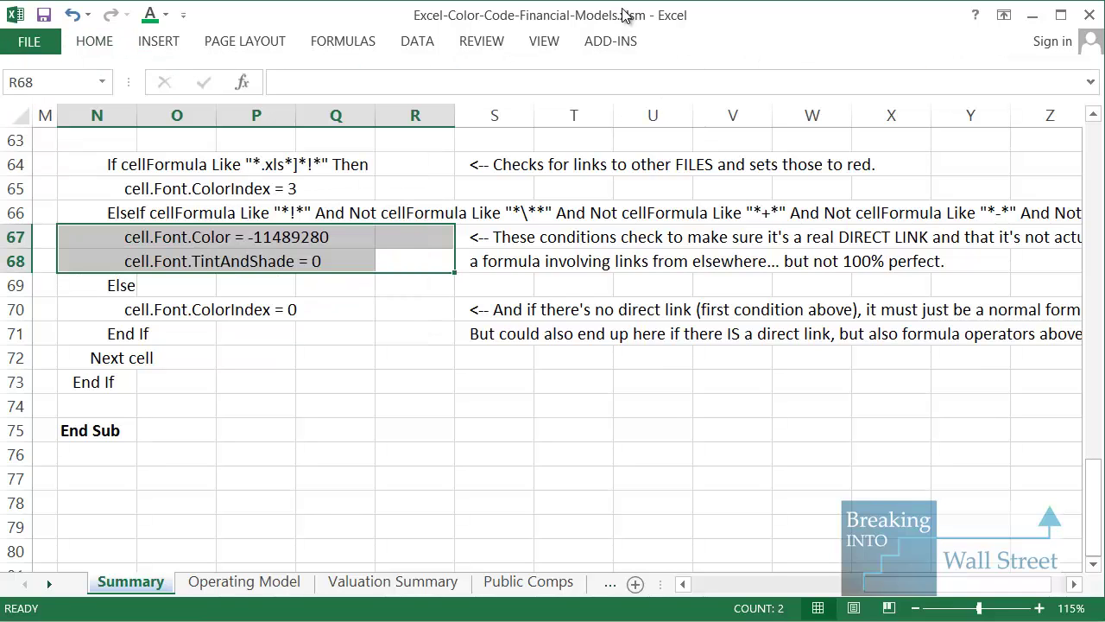
Review the Else branch in rows 69 to 71 against the ElseIf branch above and the end of the loop.
click(249, 313)
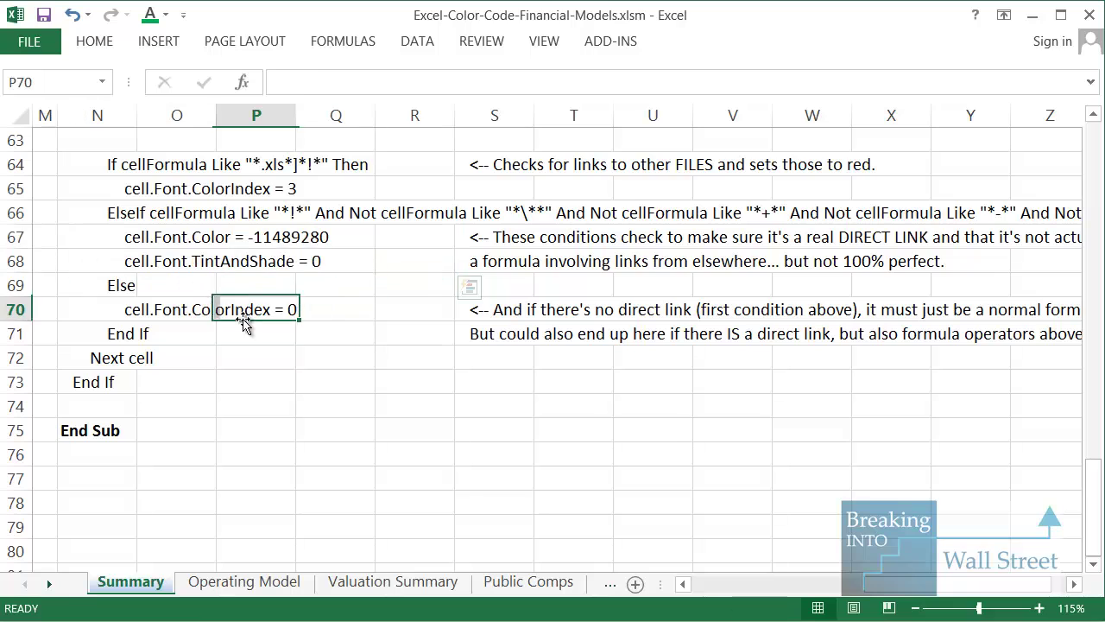
drag(108, 216, 390, 239)
drag(140, 235, 450, 269)
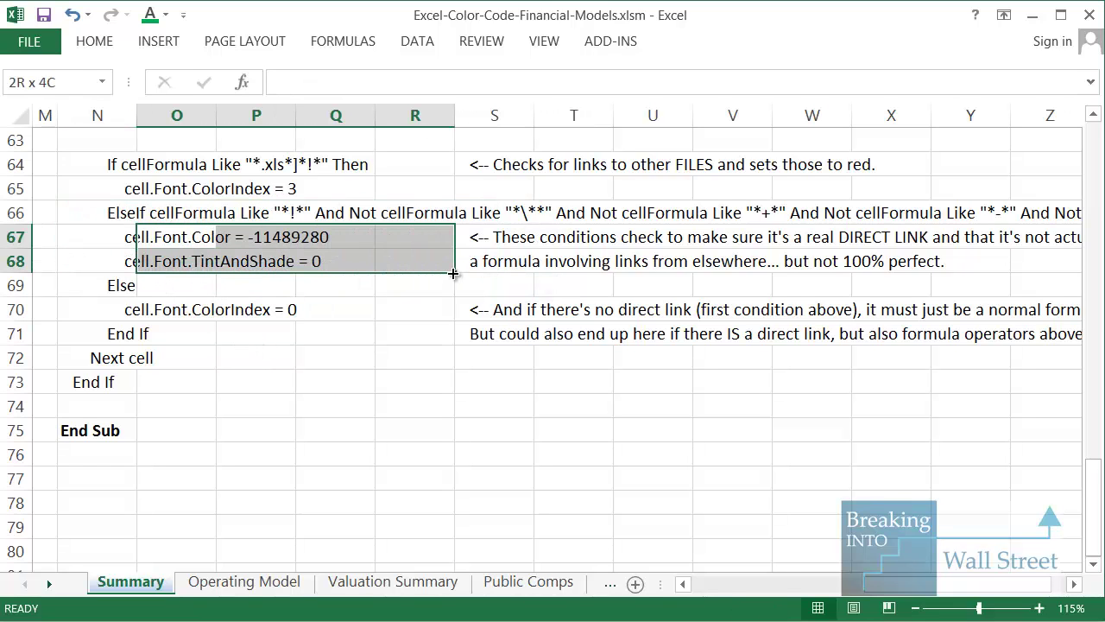
click(212, 307)
click(125, 287)
drag(125, 287, 365, 320)
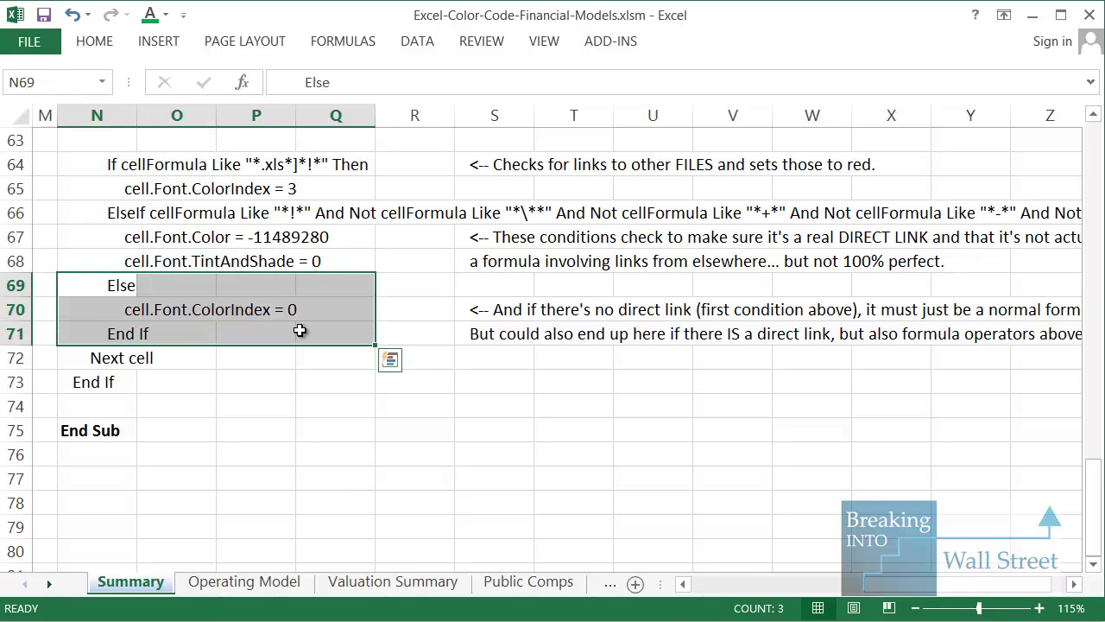
scroll(161, 424, up, 3)
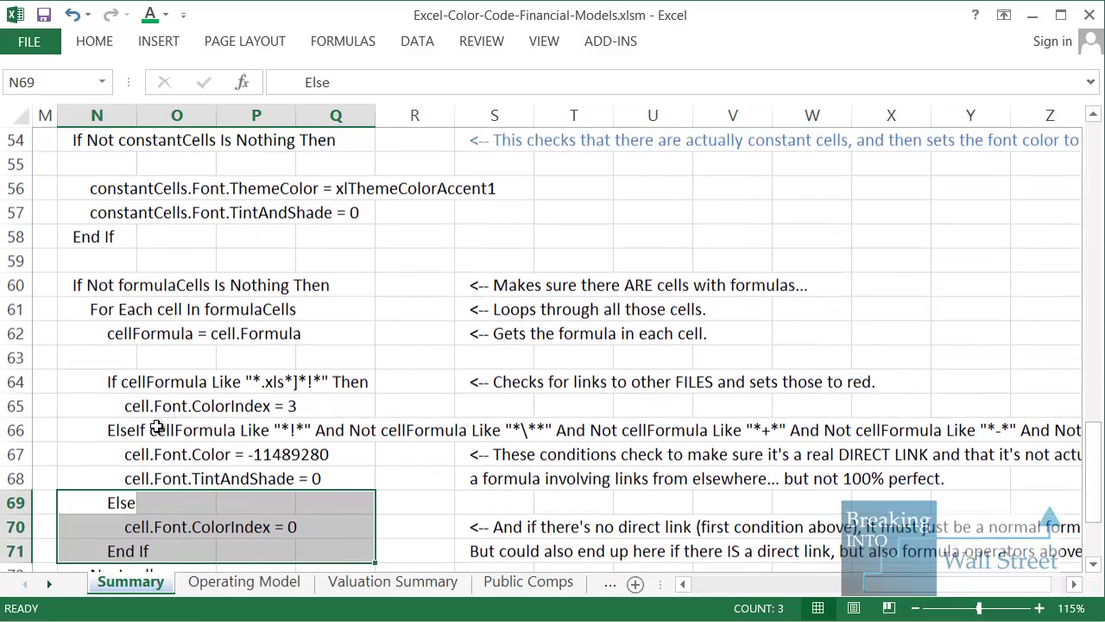
scroll(177, 449, down, 2)
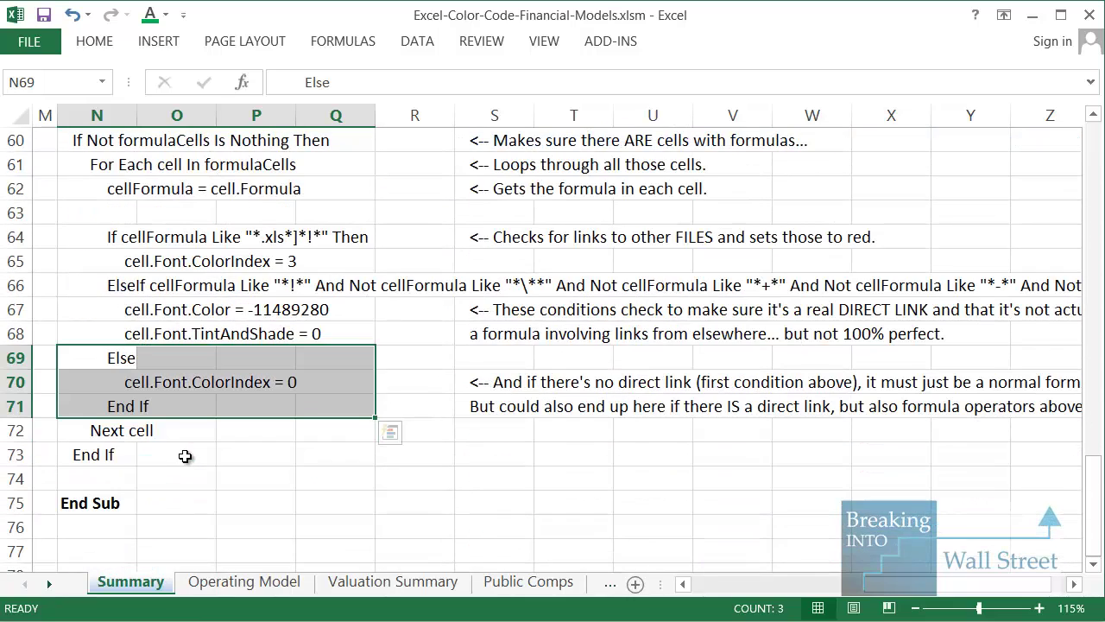
Go back to the Wal-Mart financial summary table and highlight the range B8:K26.
drag(893, 583, 840, 606)
click(581, 309)
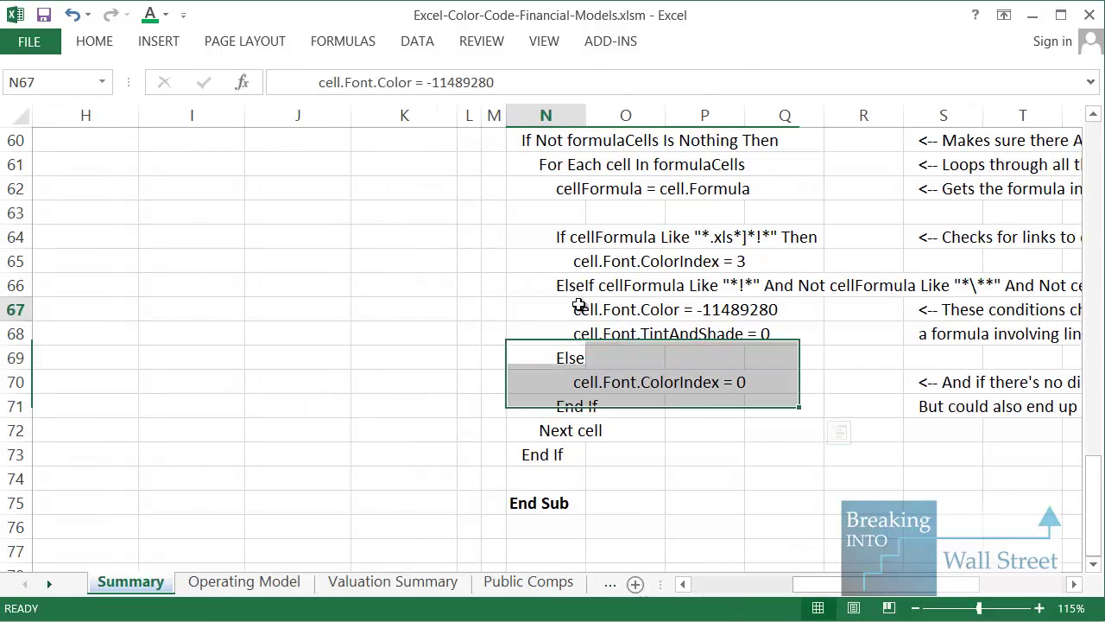
scroll(580, 304, up, 8)
scroll(580, 303, up, 4)
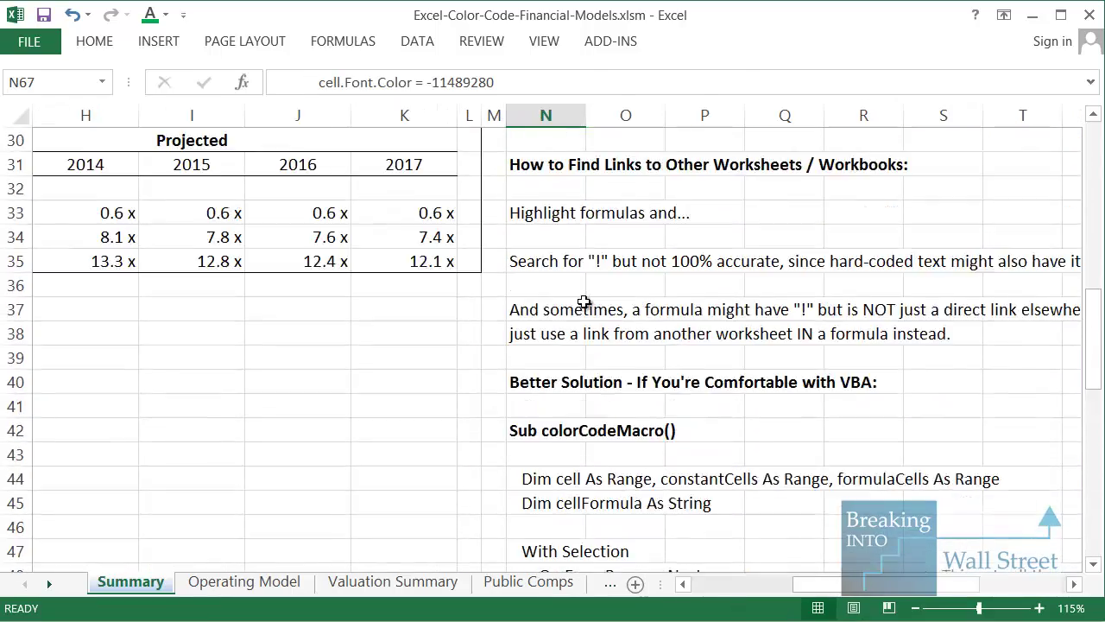
scroll(580, 304, down, 3)
scroll(583, 300, up, 6)
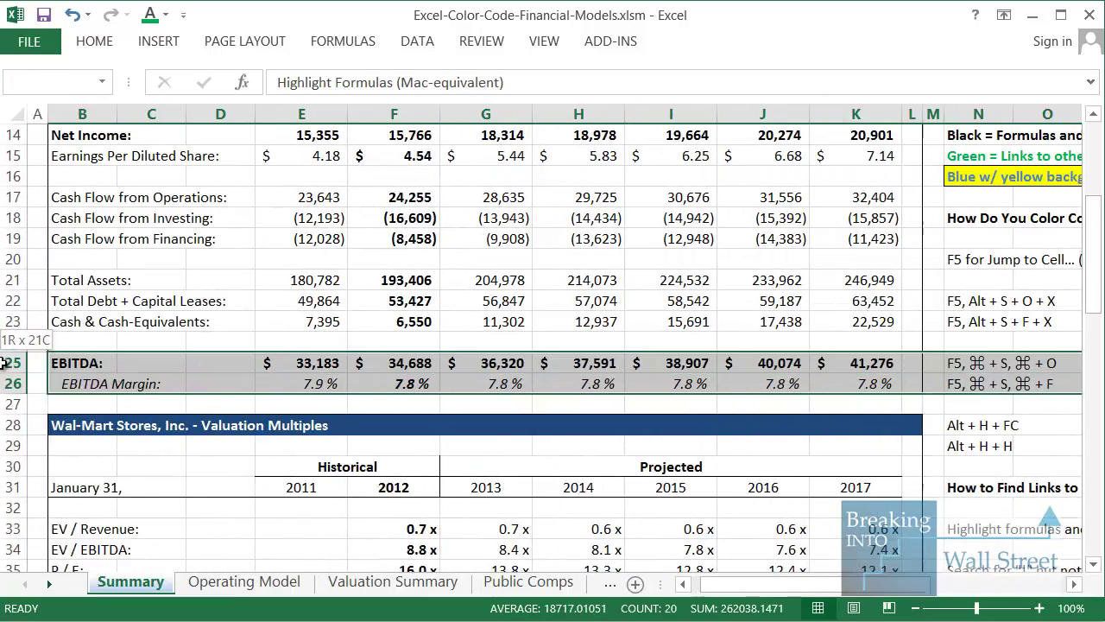
scroll(889, 373, up, 1)
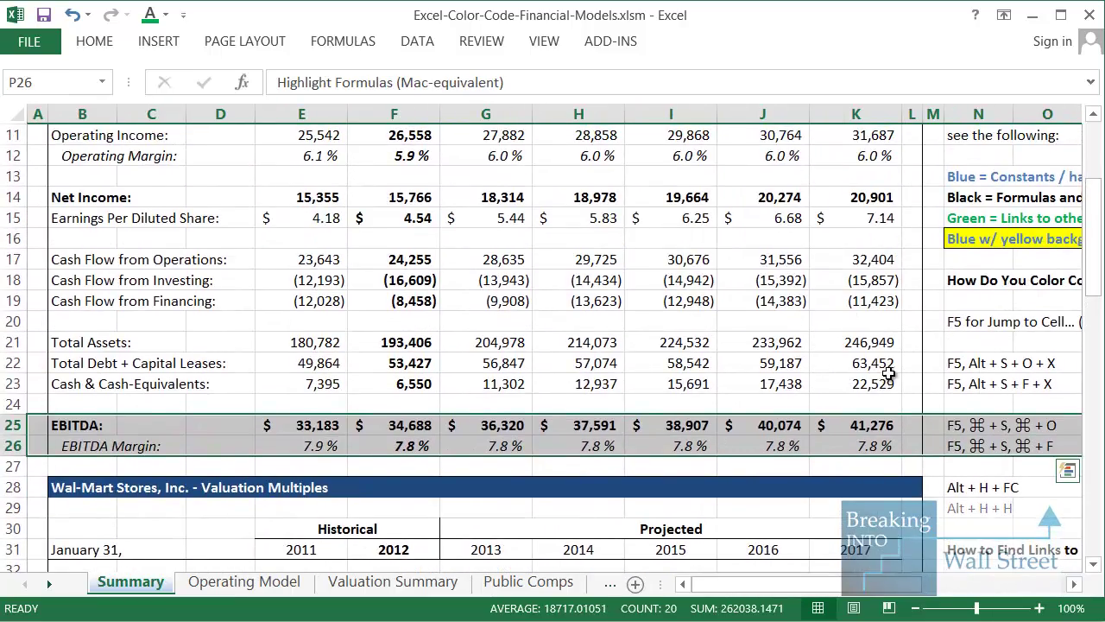
click(889, 377)
scroll(923, 472, up, 2)
scroll(892, 535, down, 1)
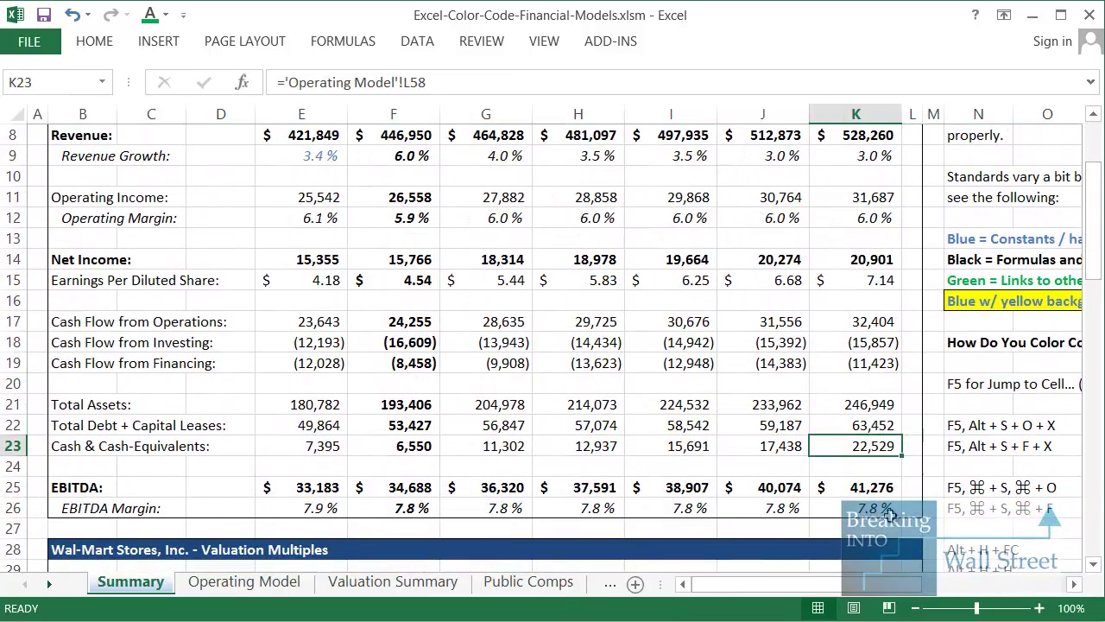
drag(890, 510, 56, 177)
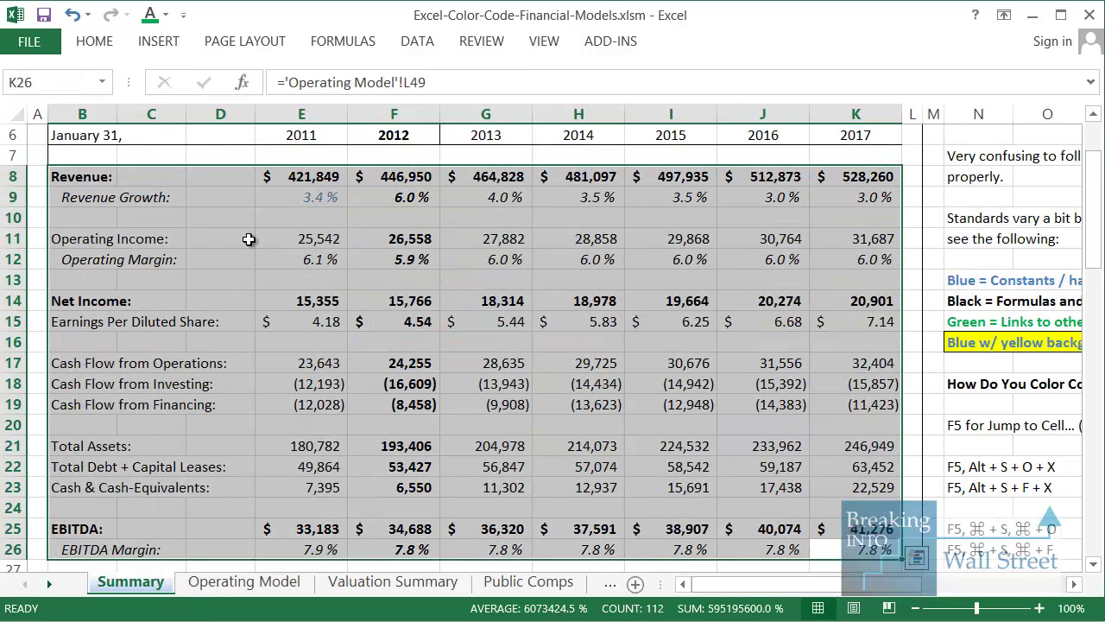
Check the font color of the 2011 Revenue Growth cell E9 in the color palette without changing it.
click(338, 196)
key(alt)
key(h)
key(f)
key(c)
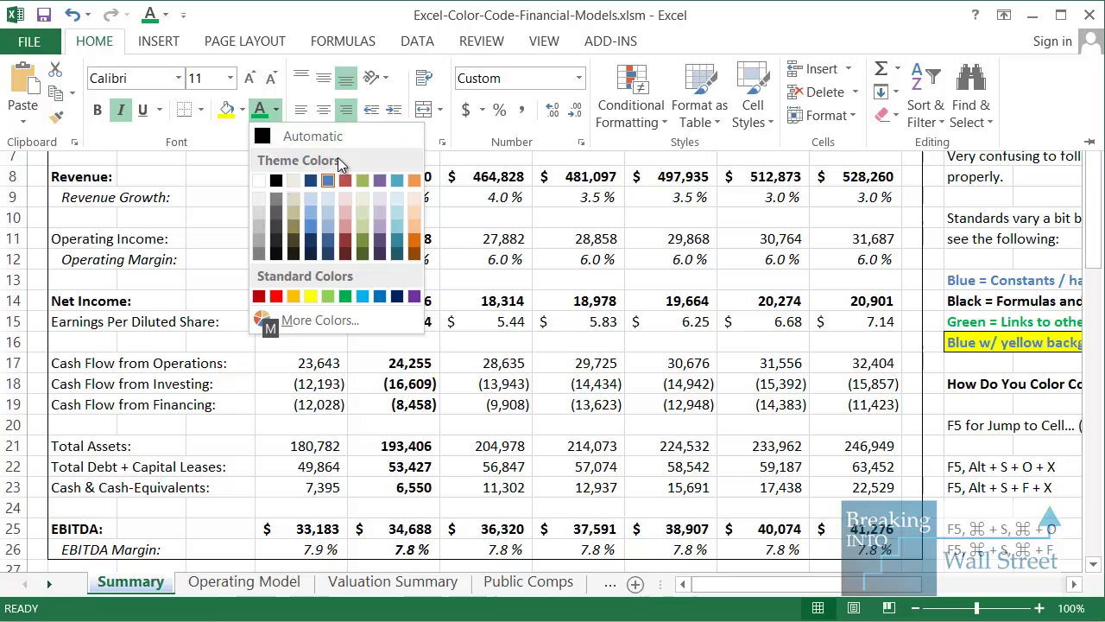
key(Escape)
key(Escape)
Run the color code macro on the financial summary range B8:K26.
mouse_move(53, 169)
mouse_down()
mouse_move(682, 528)
mouse_move(864, 549)
mouse_up()
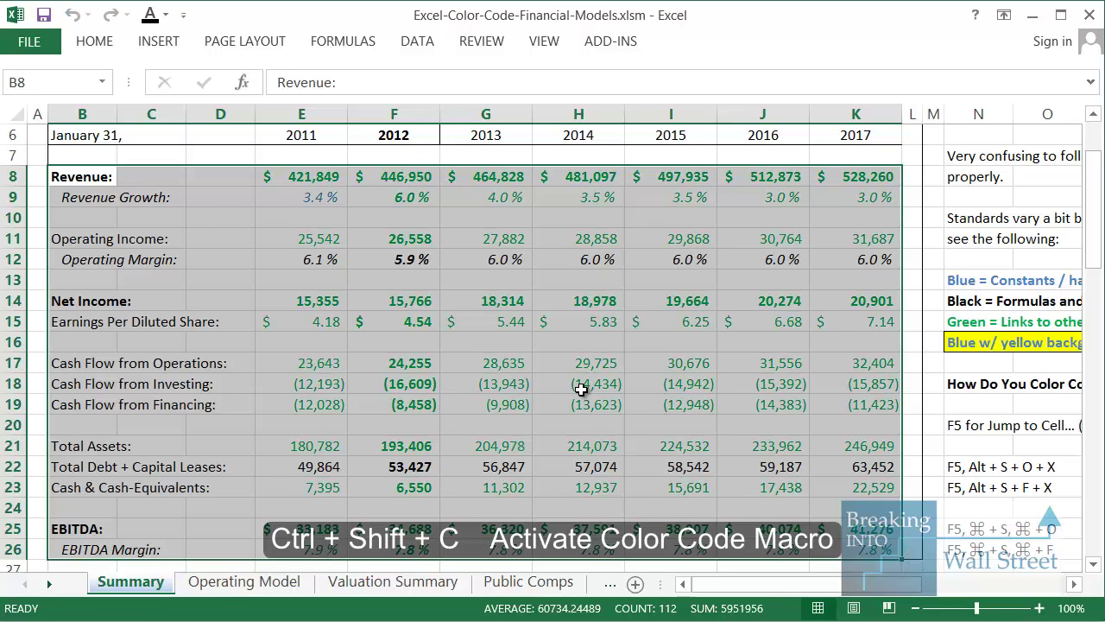
click(579, 391)
Inspect the black cells in the Operating Margin and Total Debt rows, checking the formulas in E12 and G22.
click(317, 261)
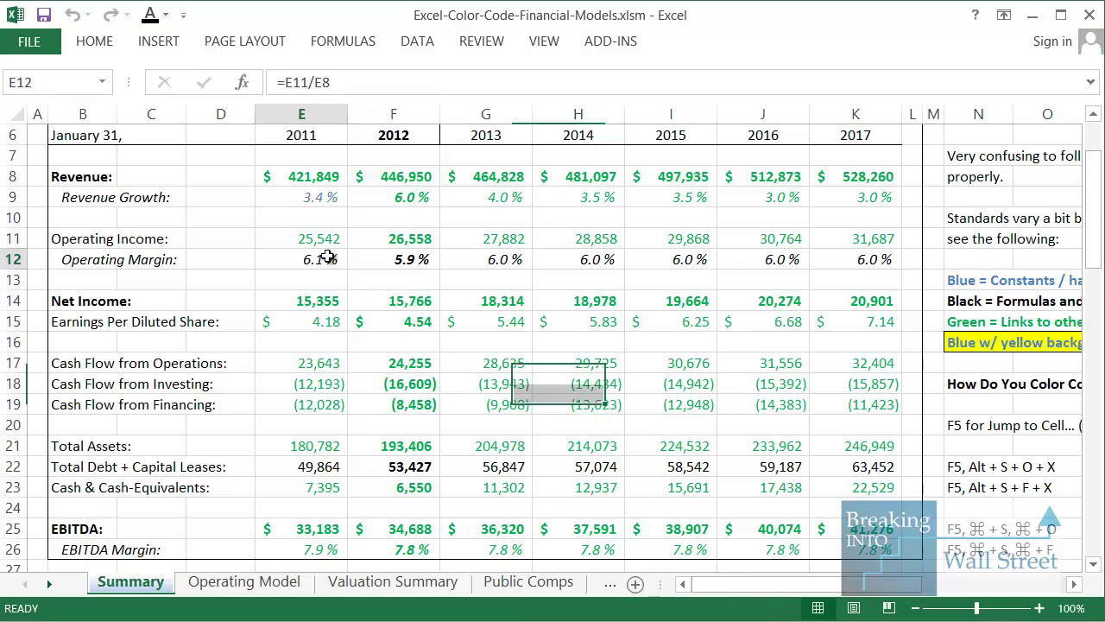
key(F2)
key(Return)
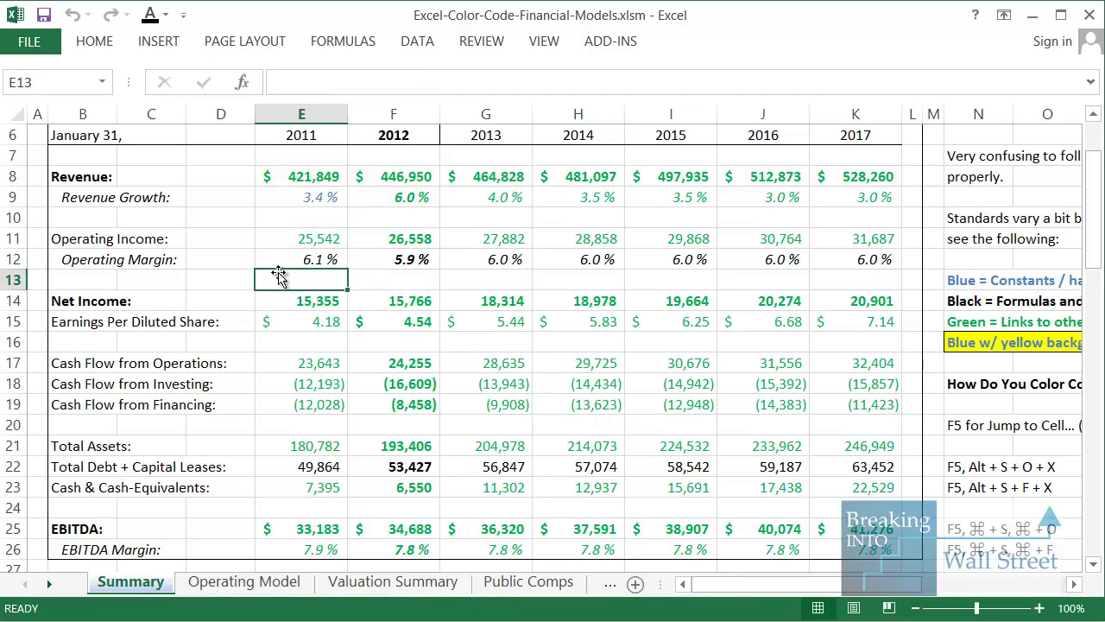
mouse_move(255, 243)
mouse_down()
mouse_move(662, 250)
mouse_move(925, 271)
mouse_move(899, 271)
mouse_up()
mouse_move(252, 456)
mouse_down()
mouse_move(920, 476)
mouse_move(913, 493)
mouse_move(917, 480)
mouse_up()
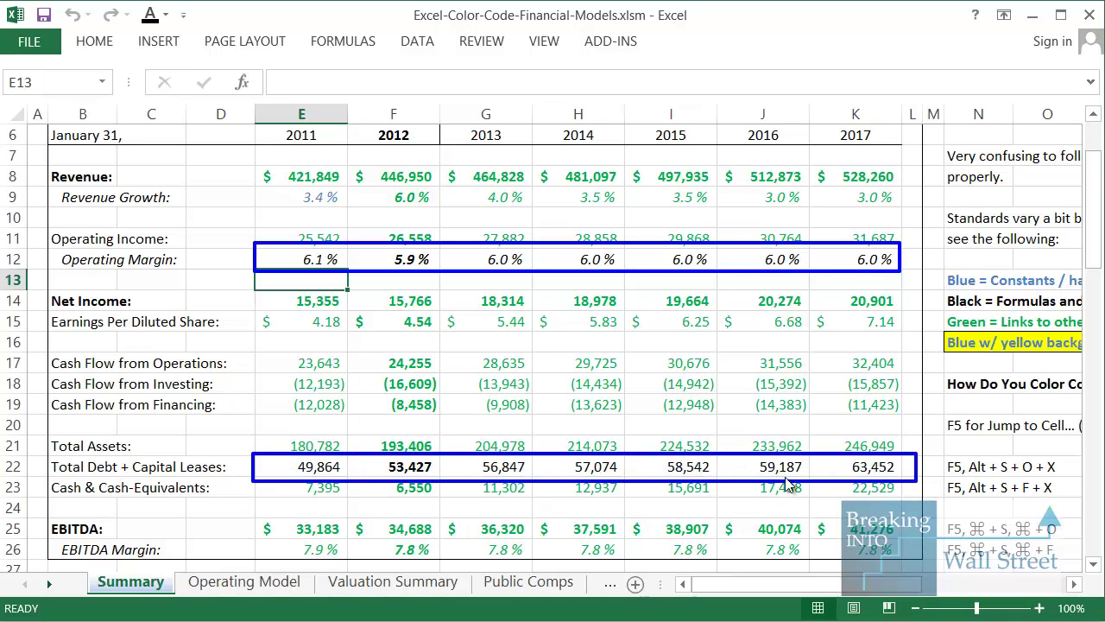
click(497, 471)
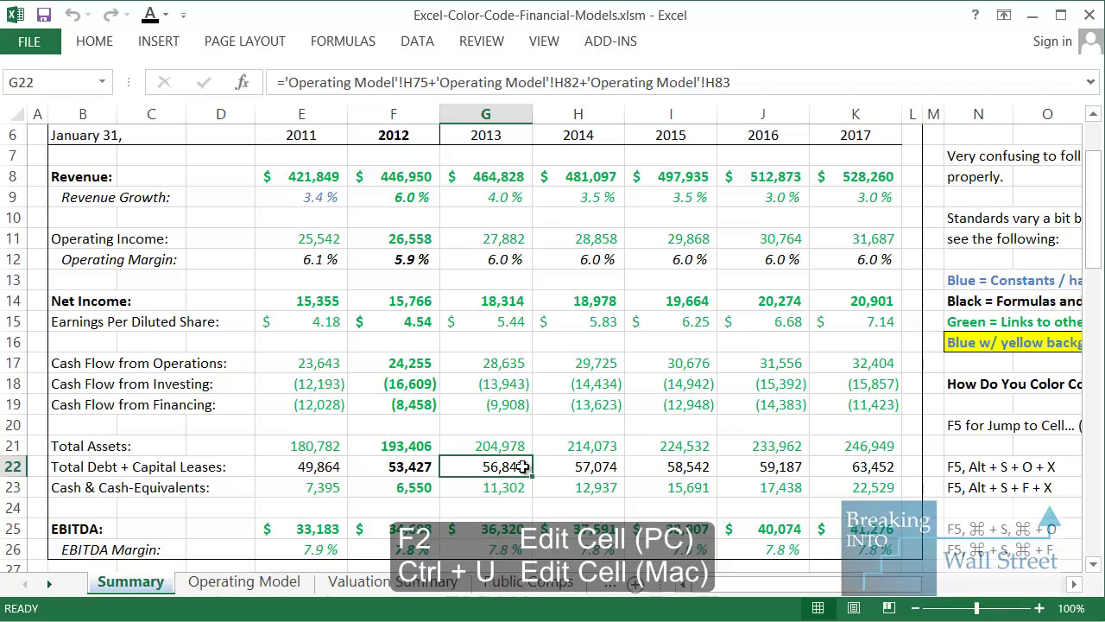
key(F2)
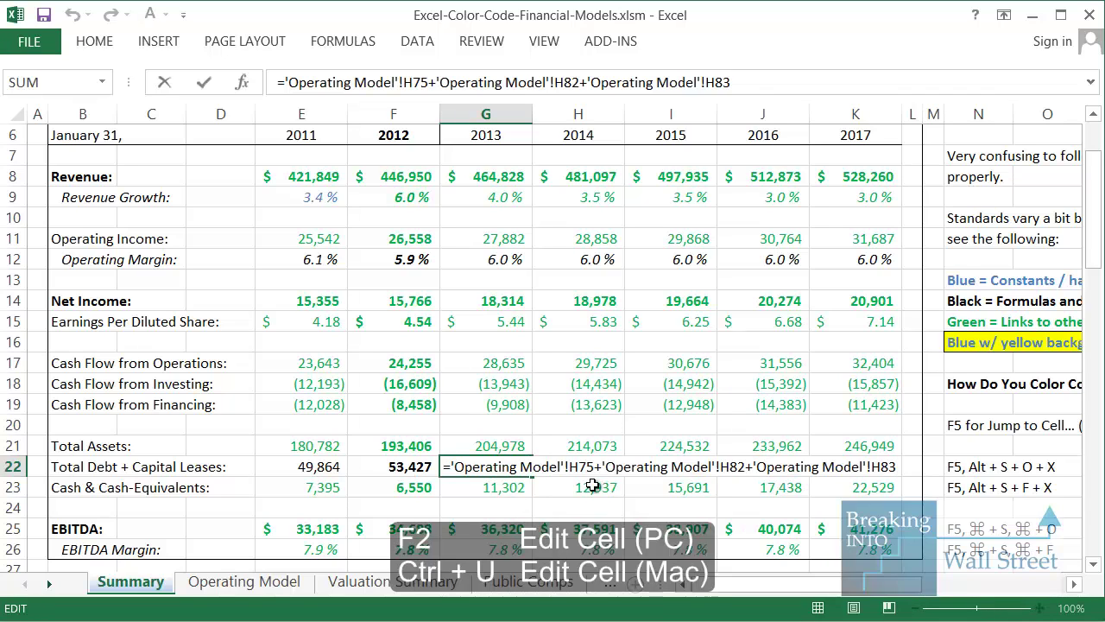
key(Escape)
Check the formulas of the green link cells in the Total Assets, Cash, EBITDA, EBITDA Margin and Cash Flow from Investing rows.
click(505, 446)
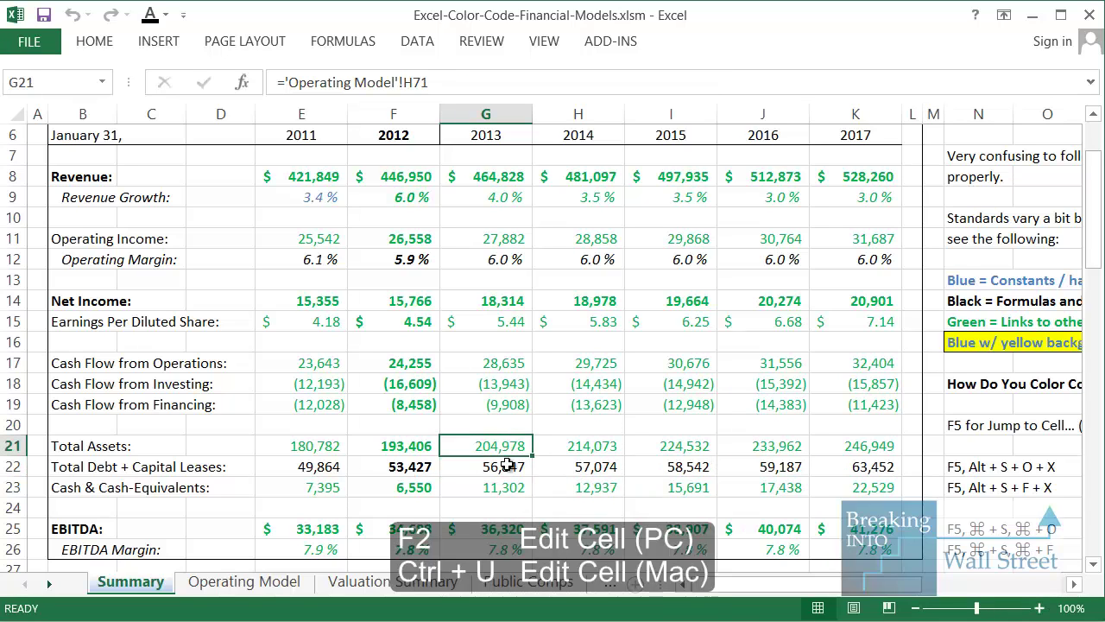
click(516, 492)
click(523, 530)
click(525, 544)
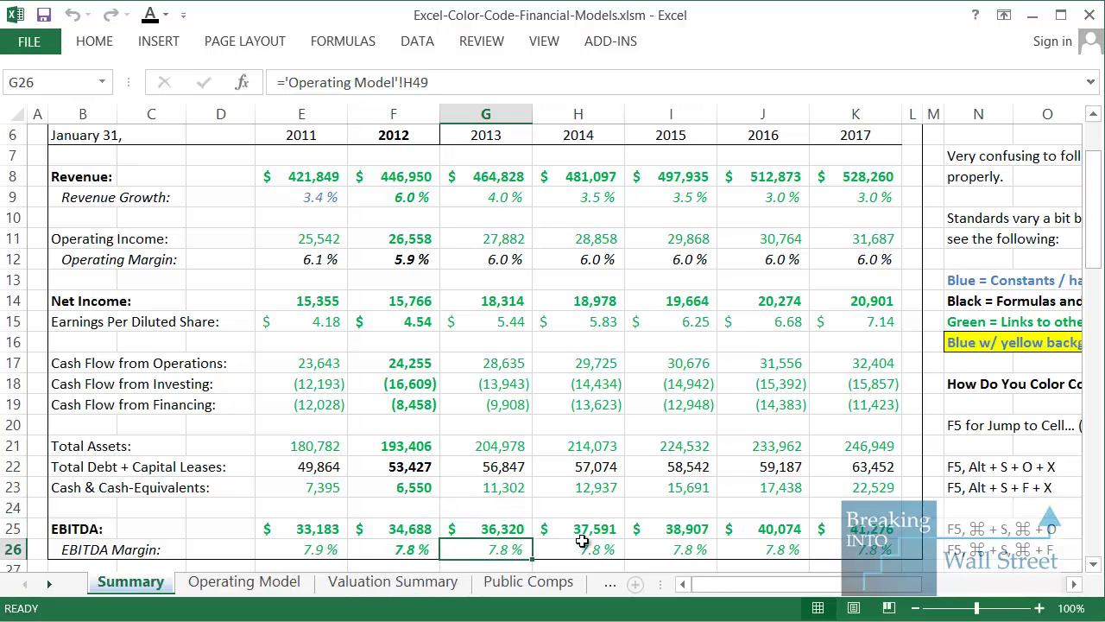
click(606, 544)
click(627, 528)
click(672, 544)
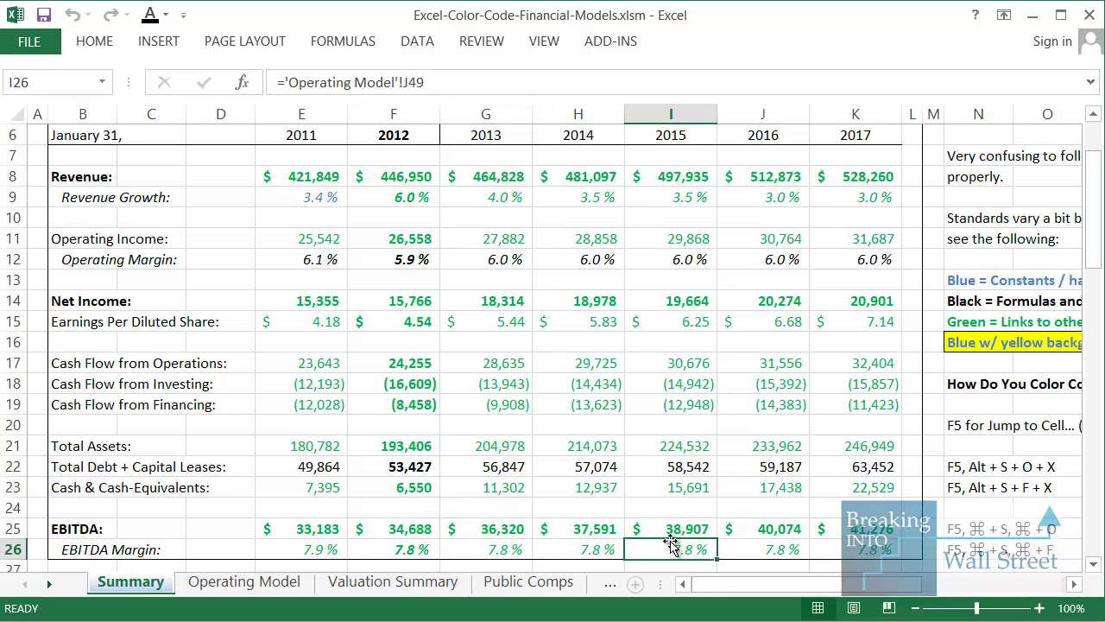
click(670, 439)
click(680, 345)
click(338, 223)
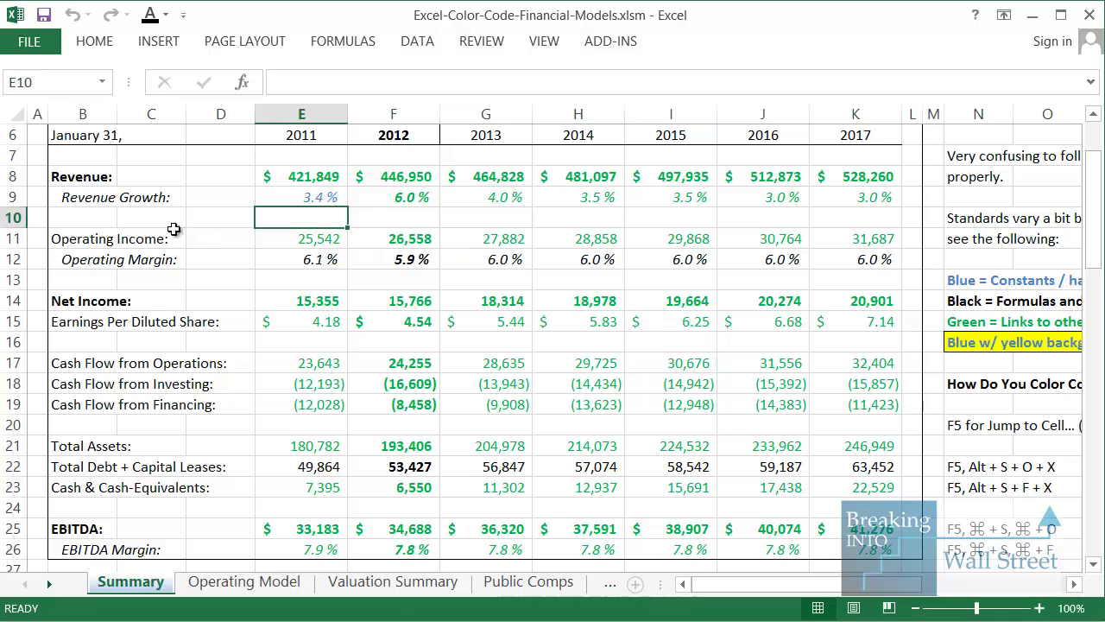
Compare the coloring of the text labels in B8:B26, the Revenue Growth constant in E9 and the Revenue link in I8.
click(109, 198)
drag(91, 178, 115, 554)
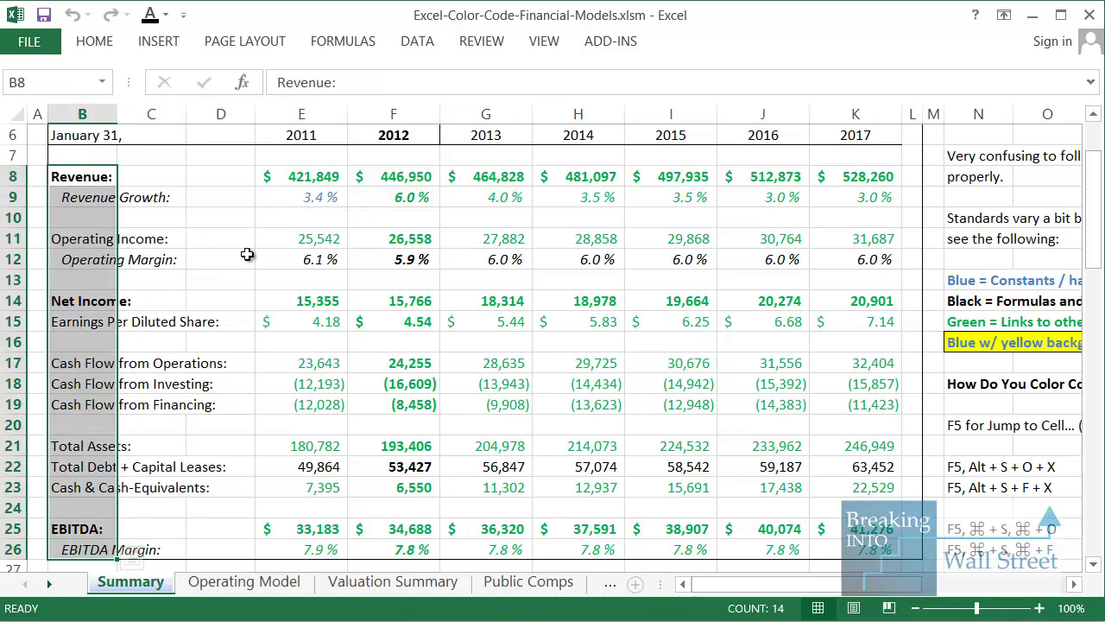
click(319, 200)
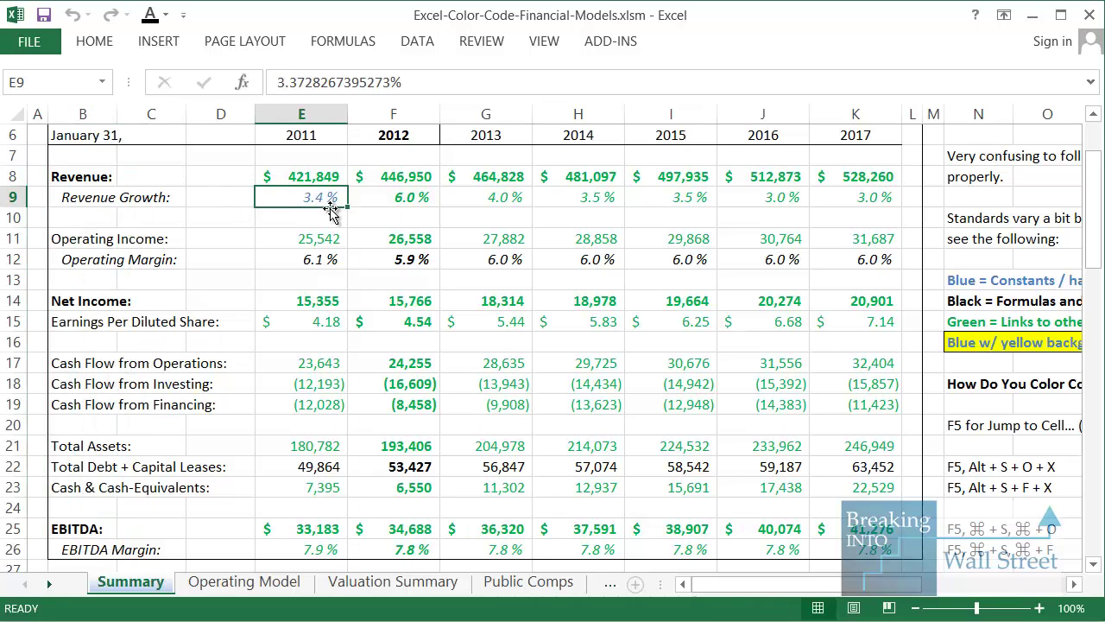
click(428, 207)
click(533, 217)
click(680, 179)
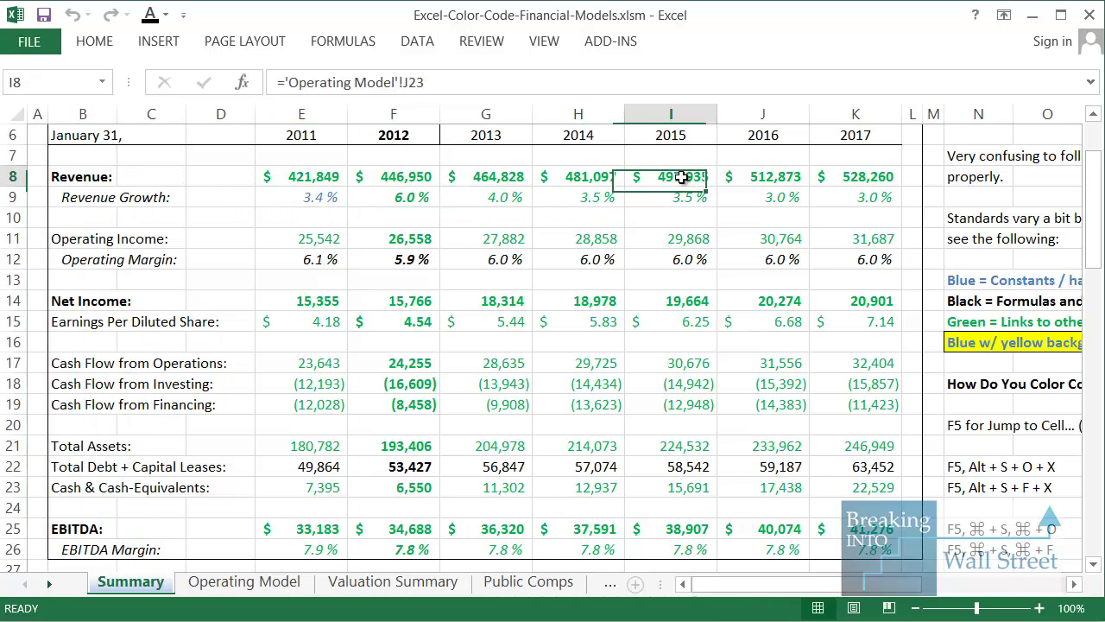
Examine the Valuation Multiples range B33:K35 and the EV / Revenue formula in H33.
scroll(674, 190, down, 3)
scroll(674, 190, down, 2)
drag(84, 389, 877, 425)
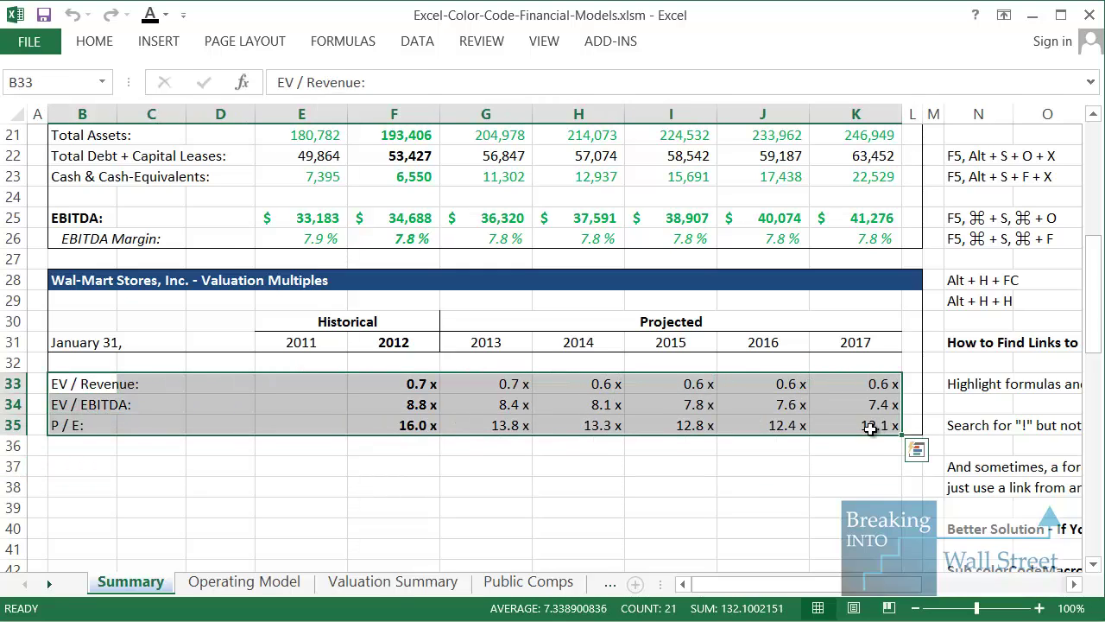
click(596, 388)
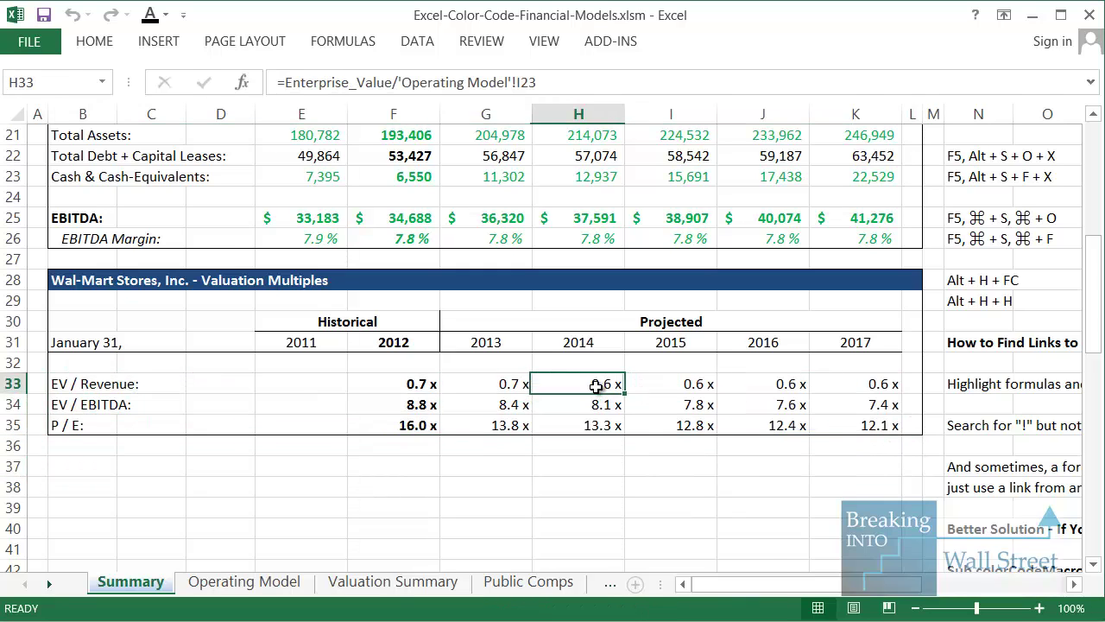
Check the P / E formula in I35 and the EV / EBITDA formula in F34 of the Valuation Multiples table.
key(Down)
key(Down)
key(Right)
key(Right)
key(Right)
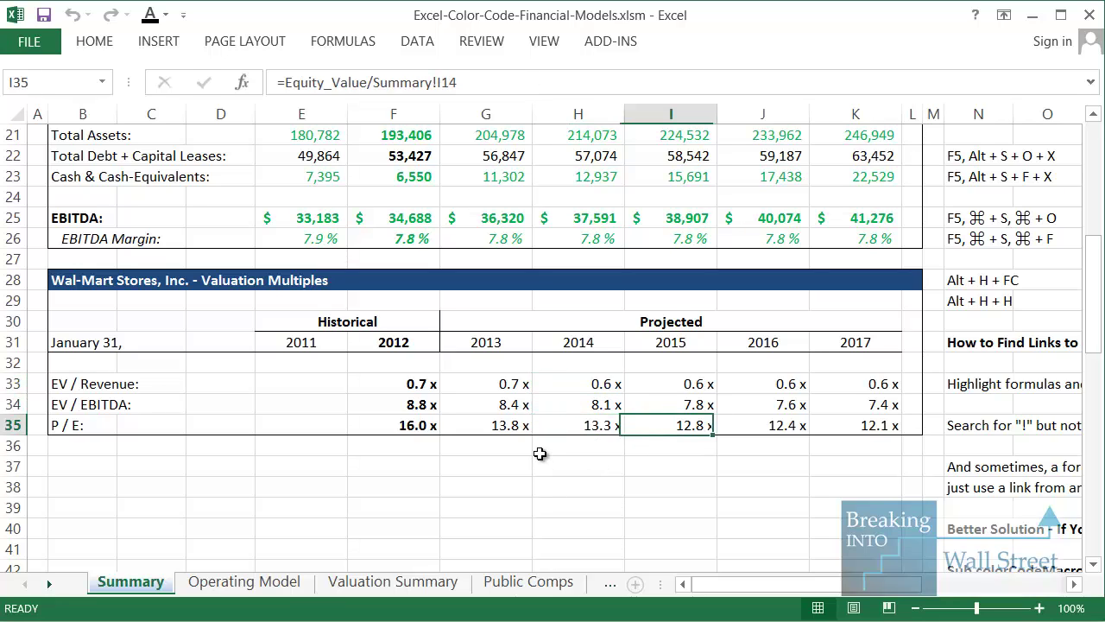
key(Left)
key(Left)
key(Left)
key(Left)
key(Left)
key(Up)
key(Up)
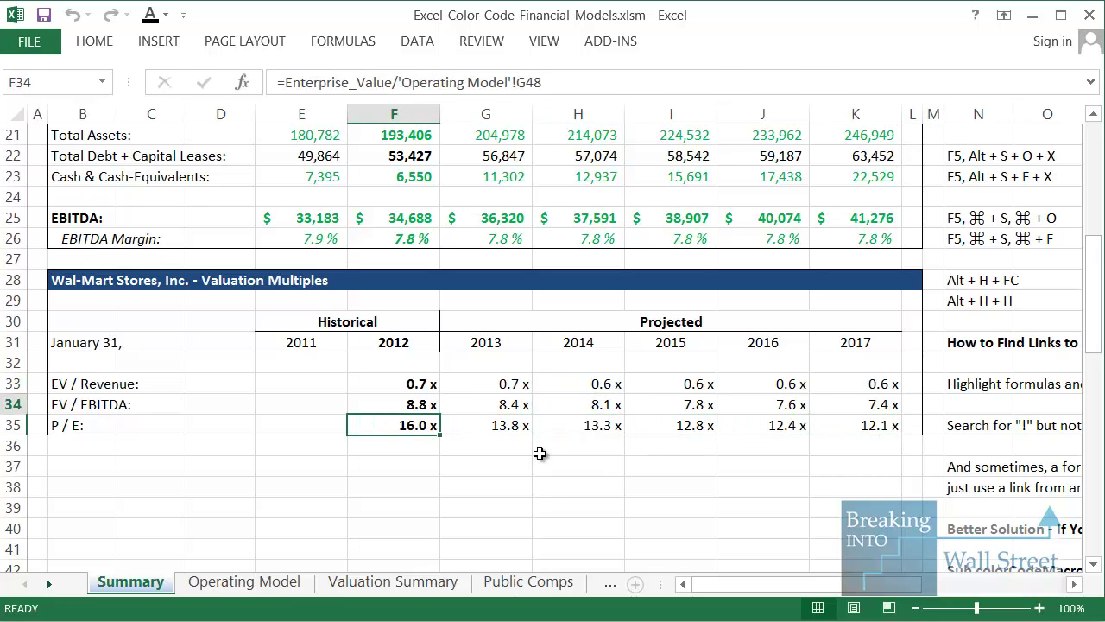
Inspect the EV / Revenue formulas along row 33, including H33 and F33, for their references to the Operating Model sheet.
key(Right)
key(F2)
key(Escape)
key(Right)
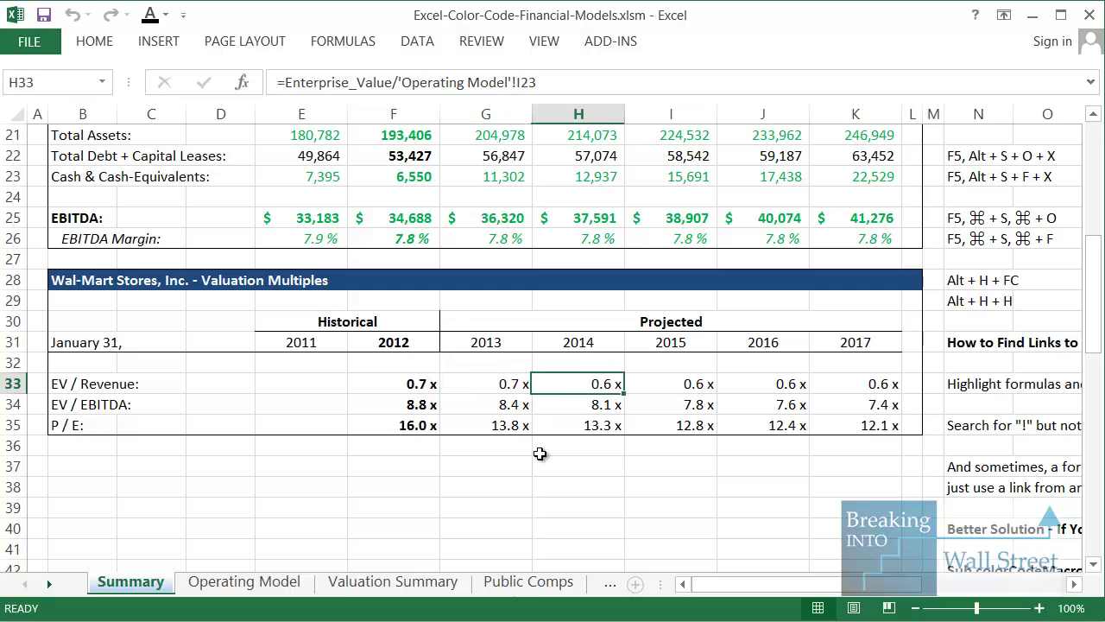
key(F2)
key(Escape)
key(Right)
key(Right)
key(F2)
key(Escape)
key(Left)
key(Left)
key(F2)
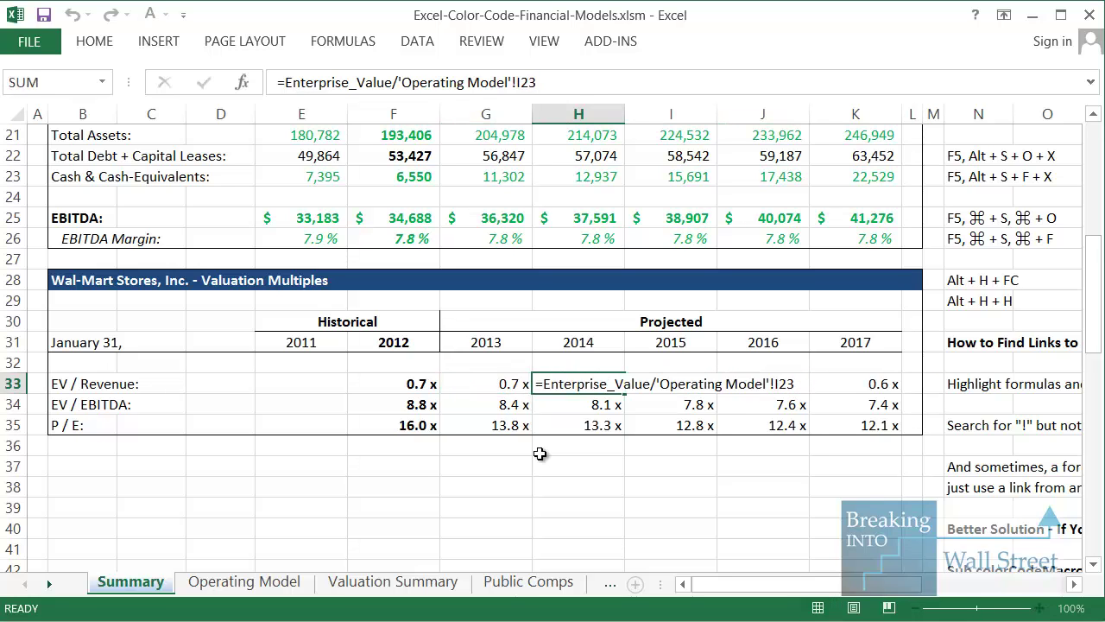
key(Escape)
key(Left)
key(Left)
Color code the year headers in E6:K6 of the Summary of Financial Statements green as links to another worksheet.
scroll(720, 402, up, 2)
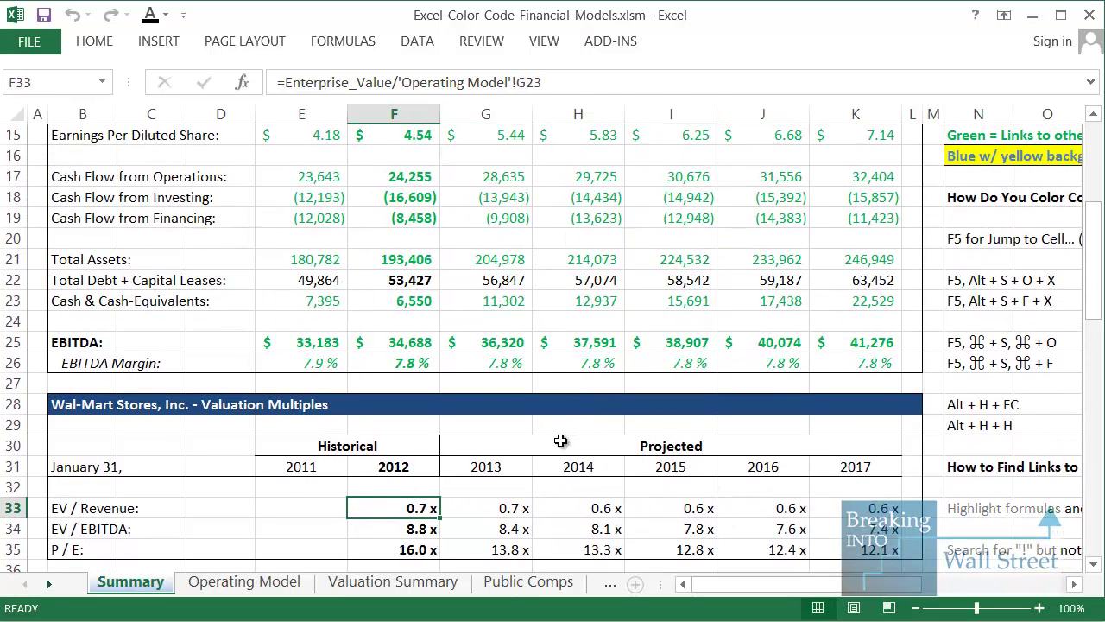
scroll(547, 443, up, 5)
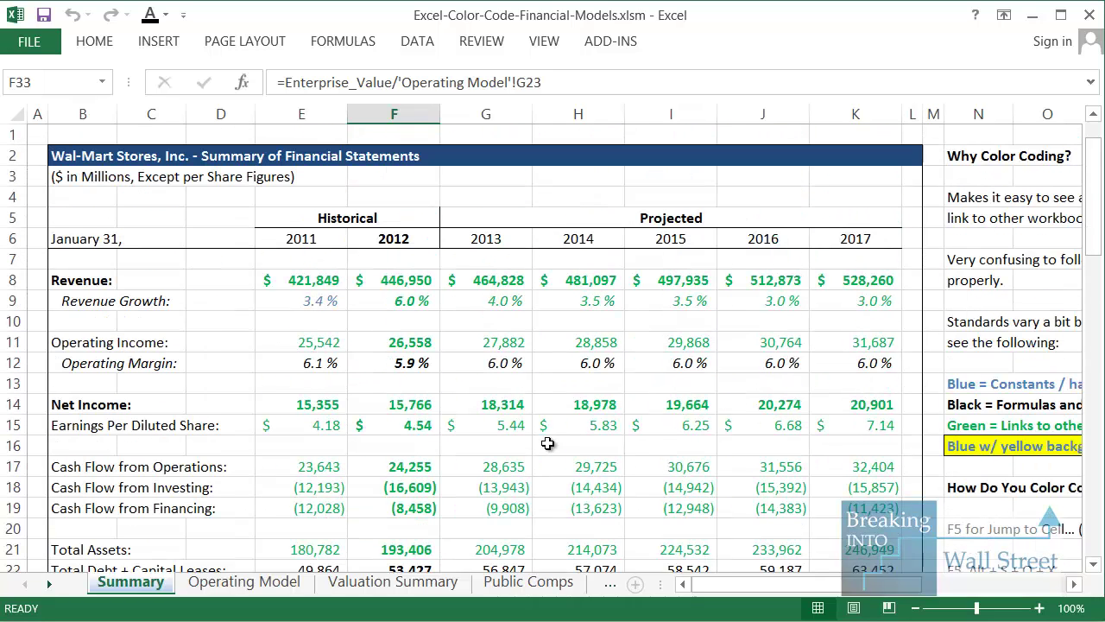
drag(302, 246, 889, 238)
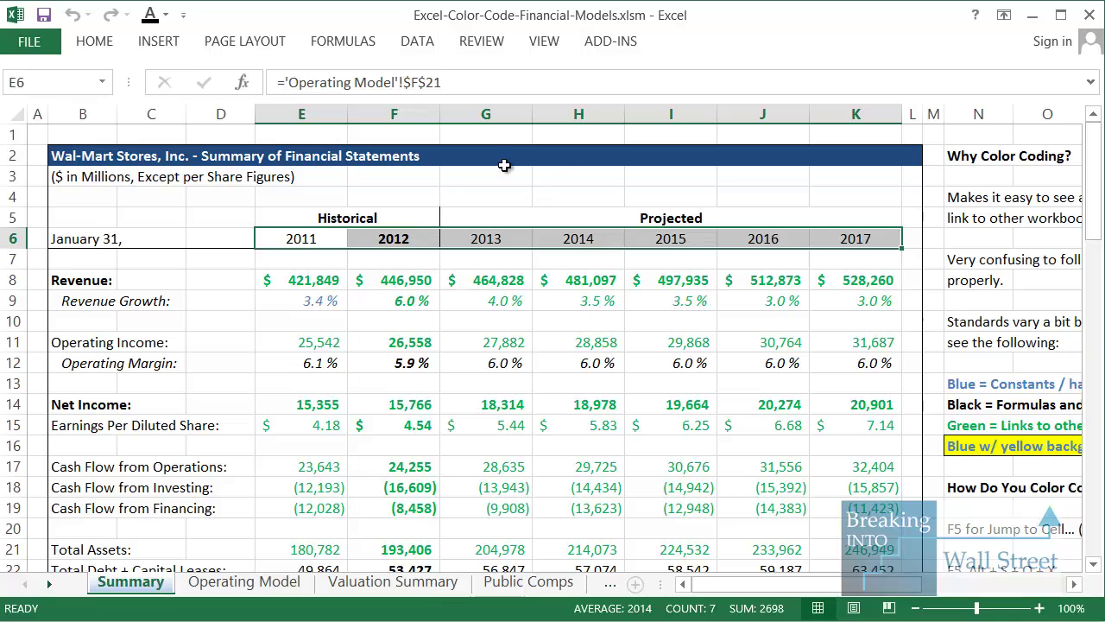
drag(261, 61, 483, 121)
key(Escape)
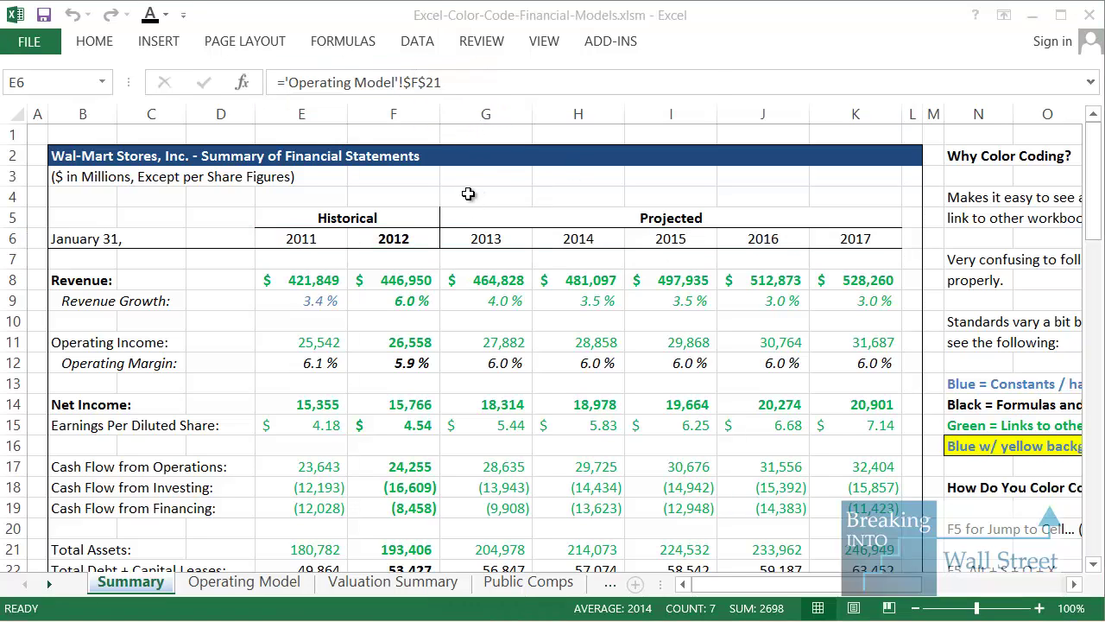
click(451, 343)
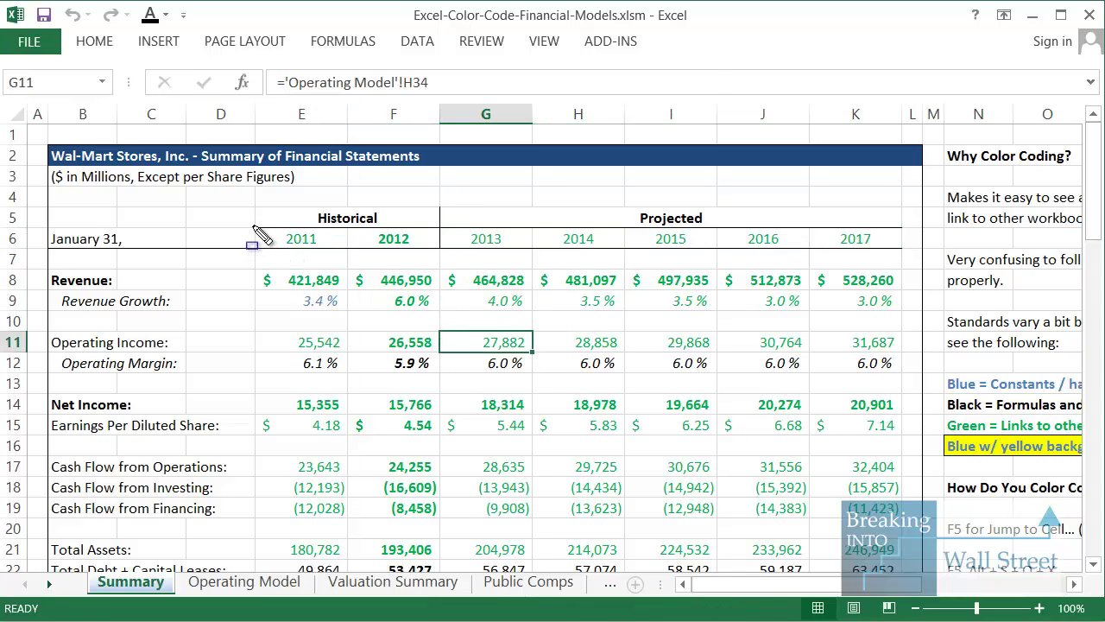
drag(252, 215, 733, 226)
drag(846, 220, 903, 251)
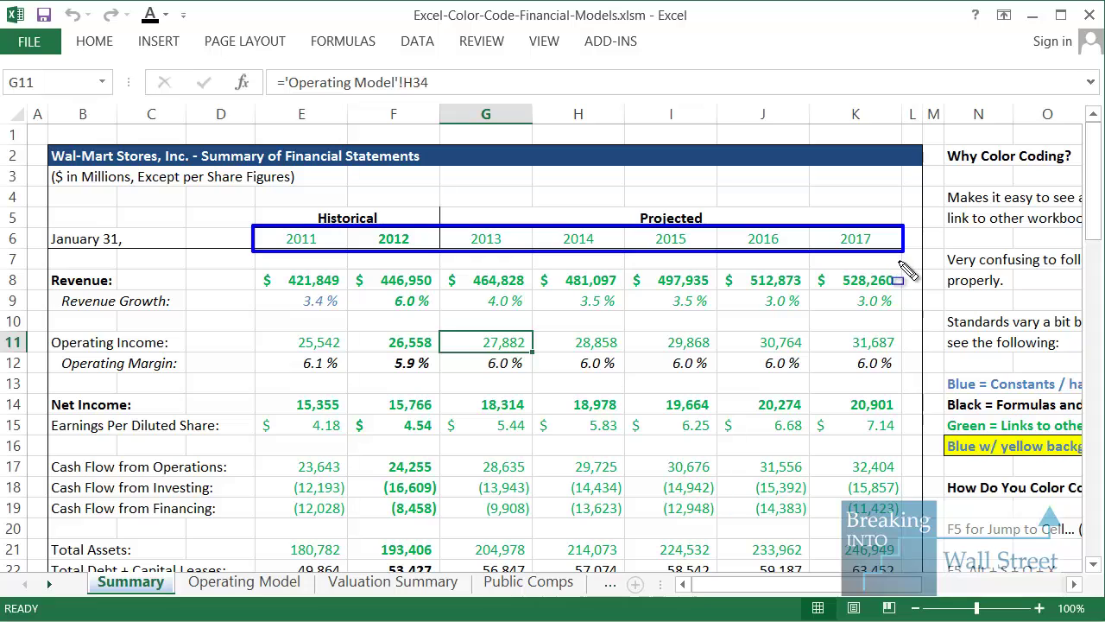
key(Escape)
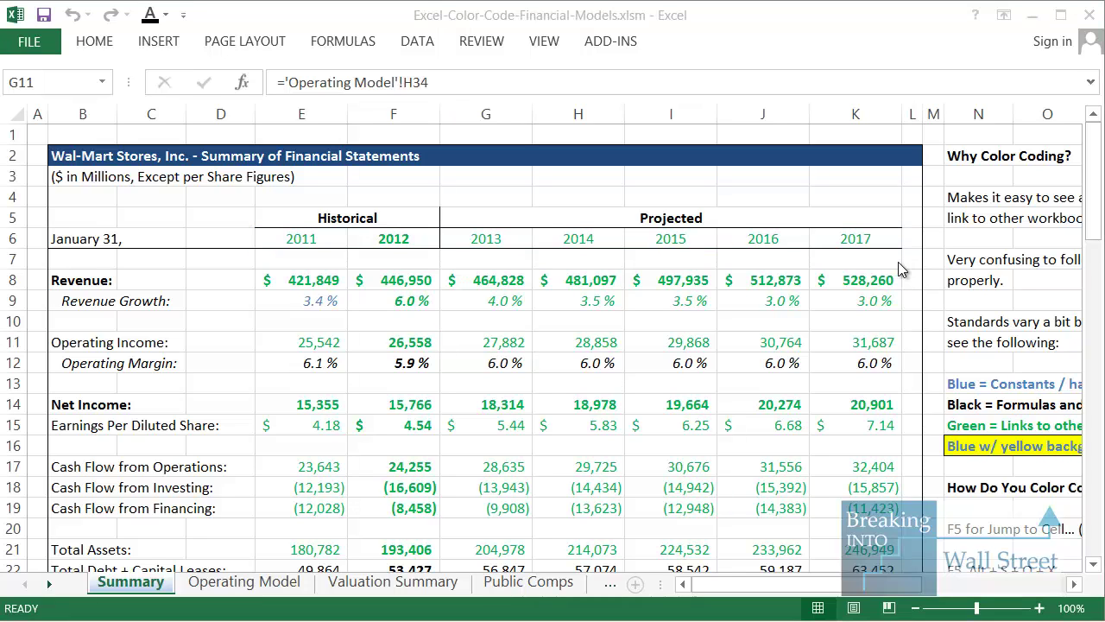
Set the font color of the year headers in E6:K6 back to automatic black.
drag(325, 234, 851, 236)
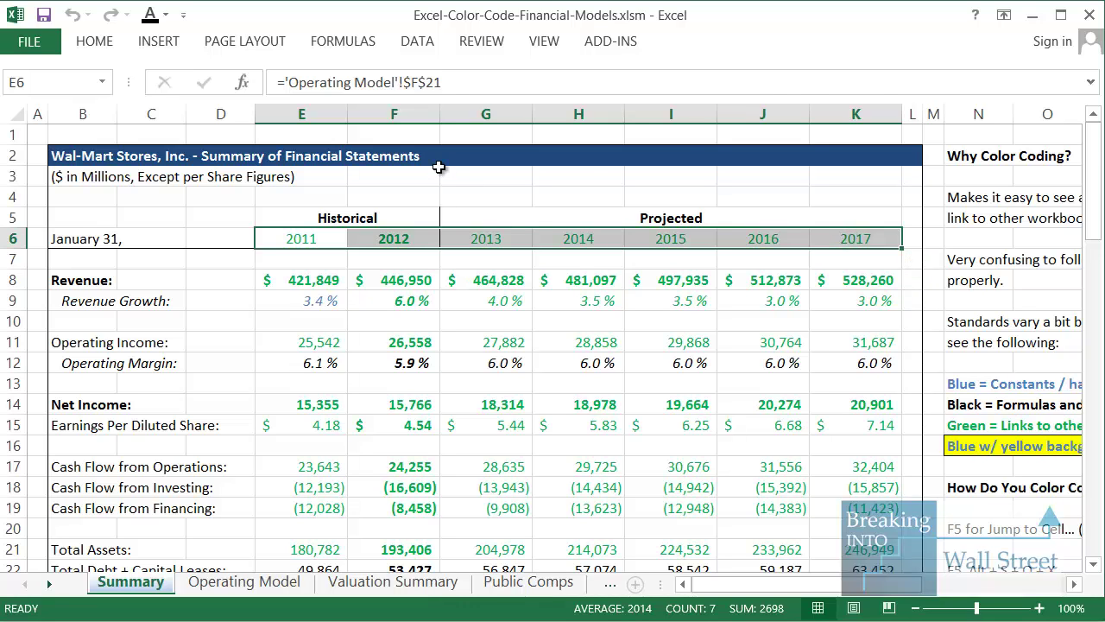
key(alt+h)
key(f)
key(c)
key(a)
click(585, 361)
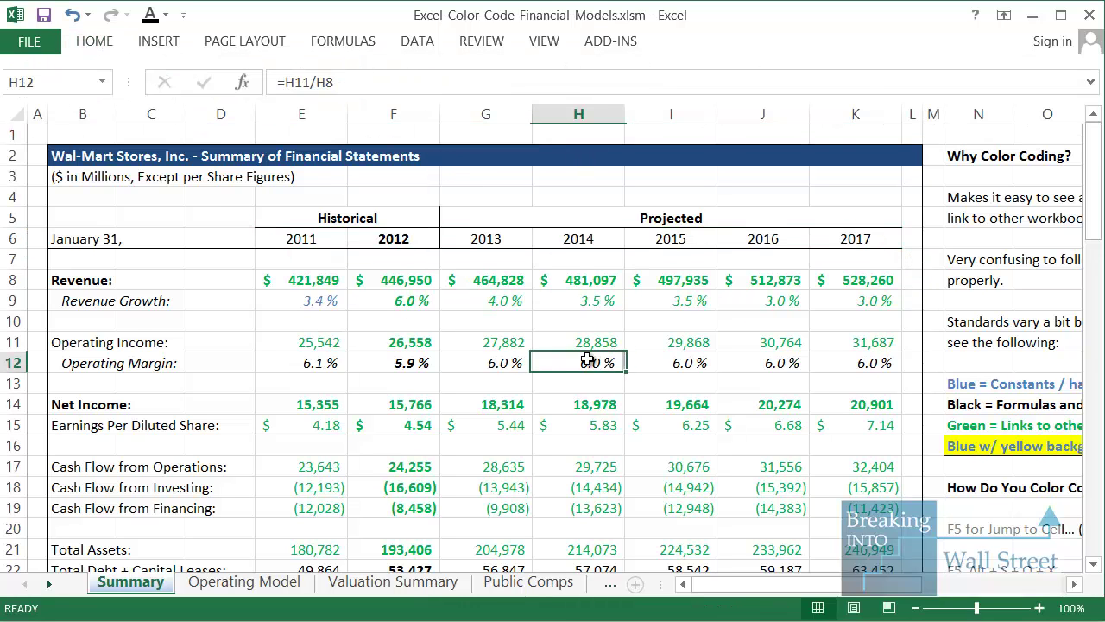
Review the Summary sheet's coloring, checking the title formula in B2 and the Revenue Growth constant in E9.
scroll(475, 309, down, 2)
scroll(932, 368, down, 6)
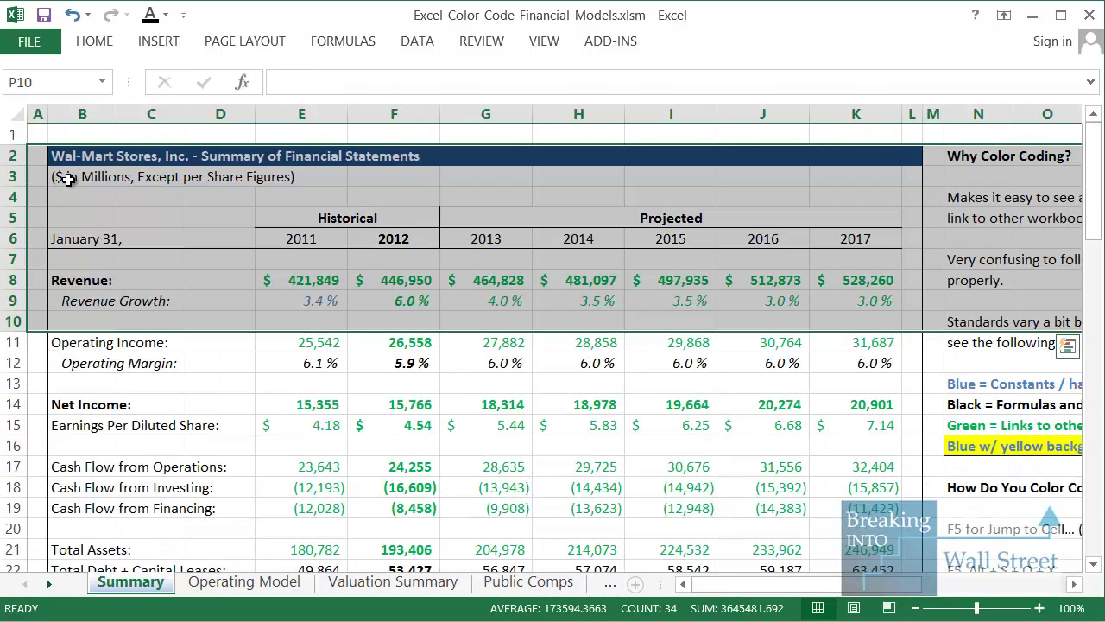
click(69, 160)
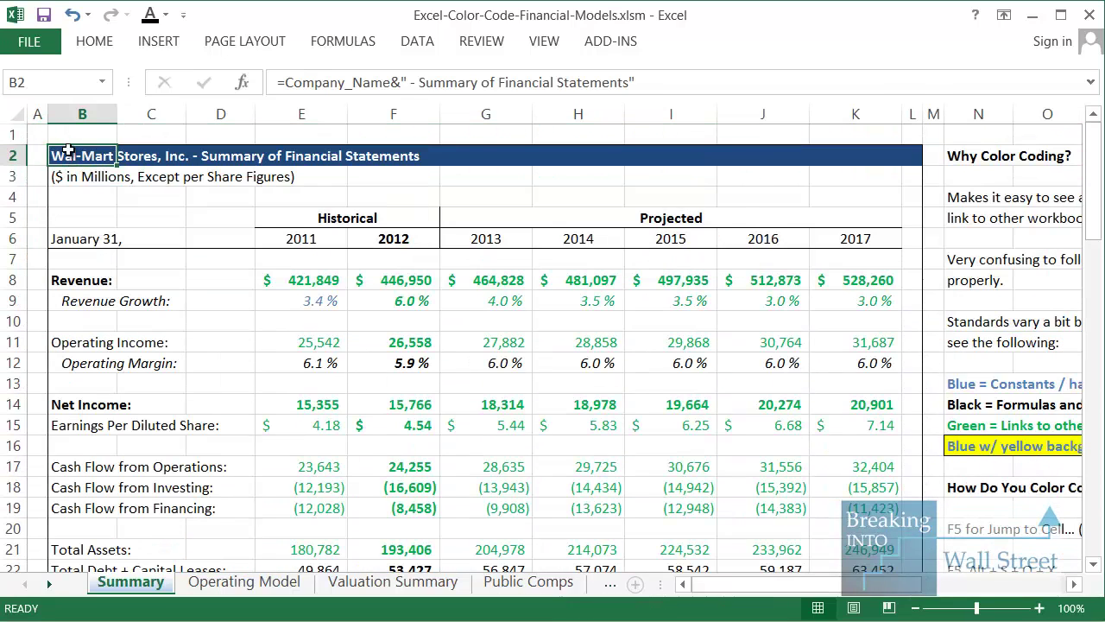
click(38, 135)
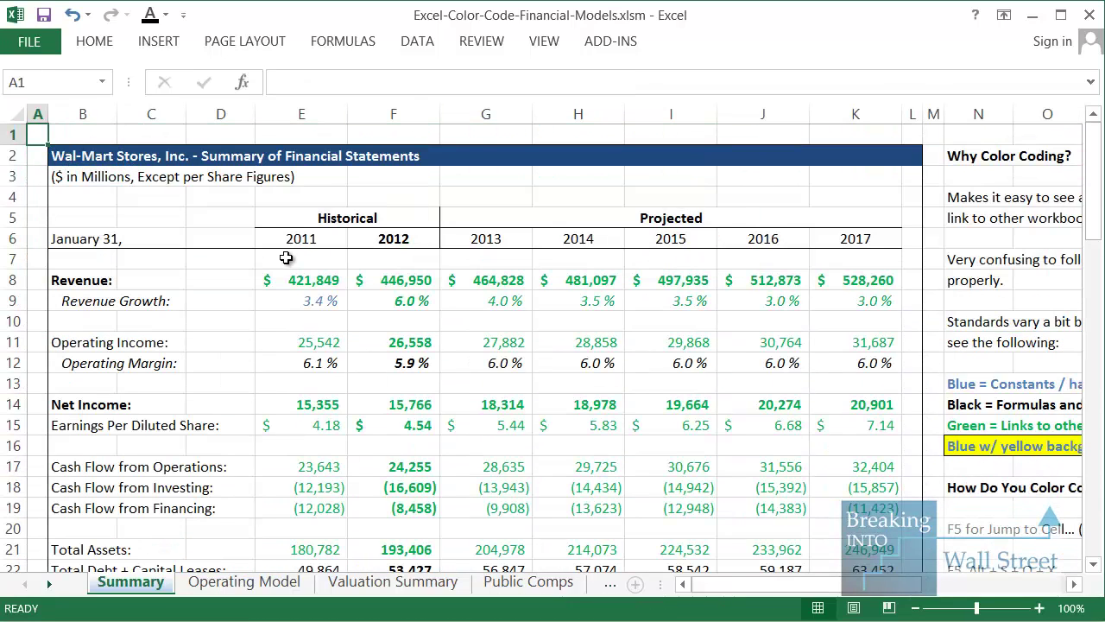
click(320, 310)
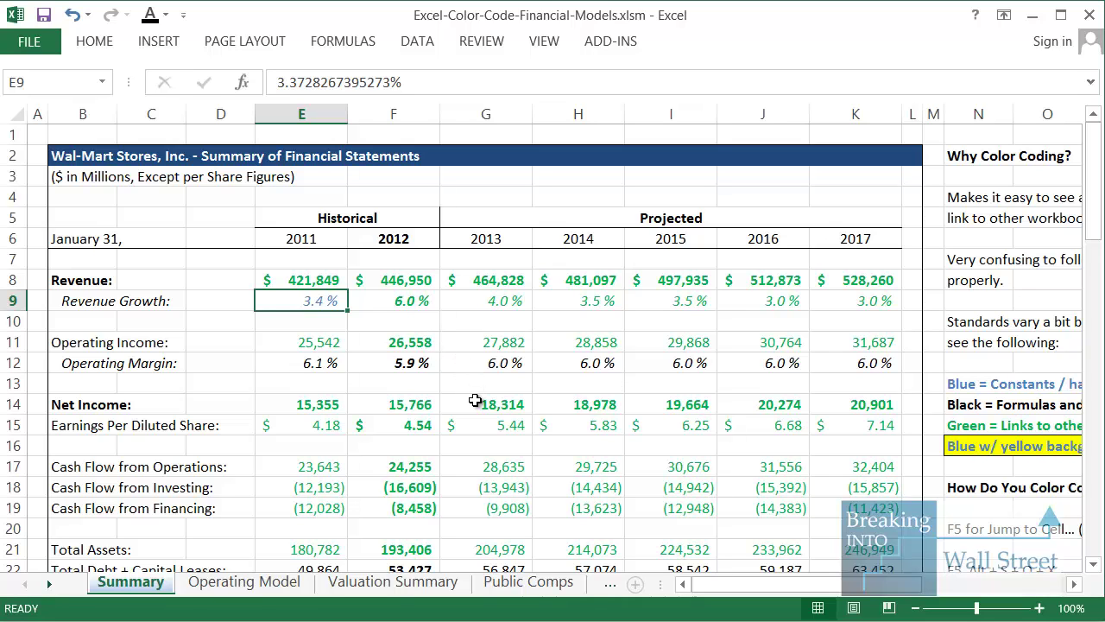
View the Go To Special options for selecting constants and formulas, leaving the selection as it is.
scroll(477, 397, down, 2)
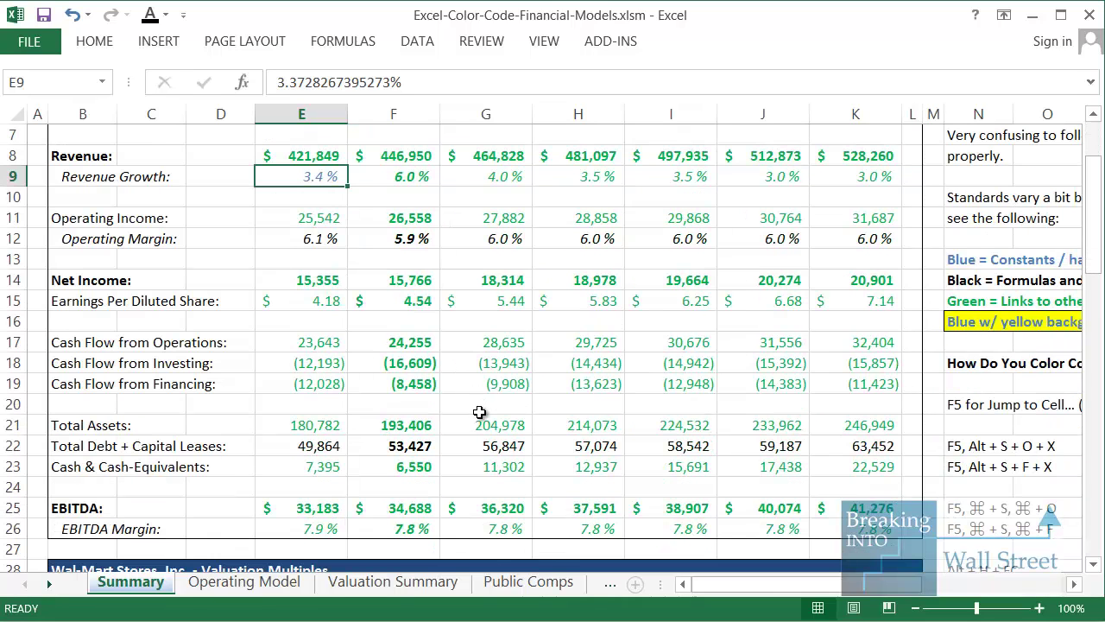
key(F5)
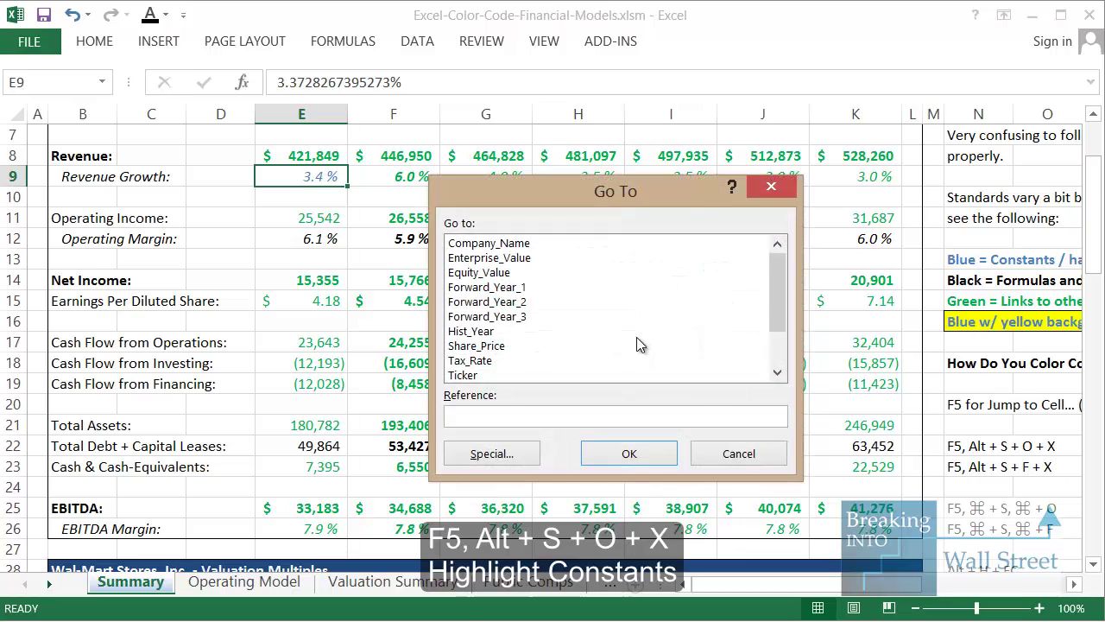
key(alt+s)
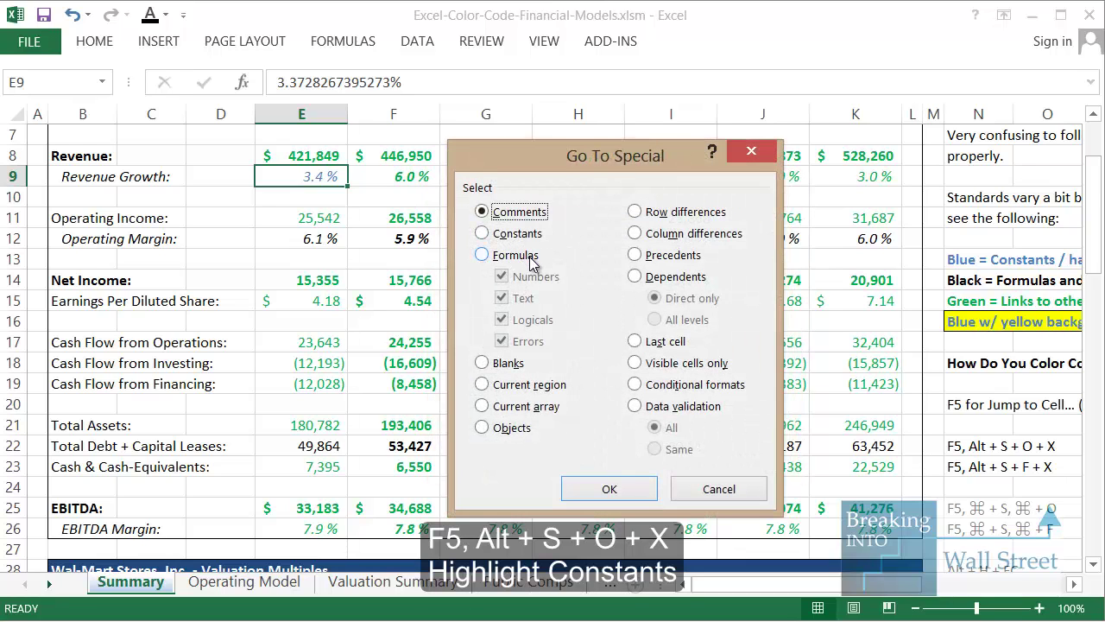
key(Escape)
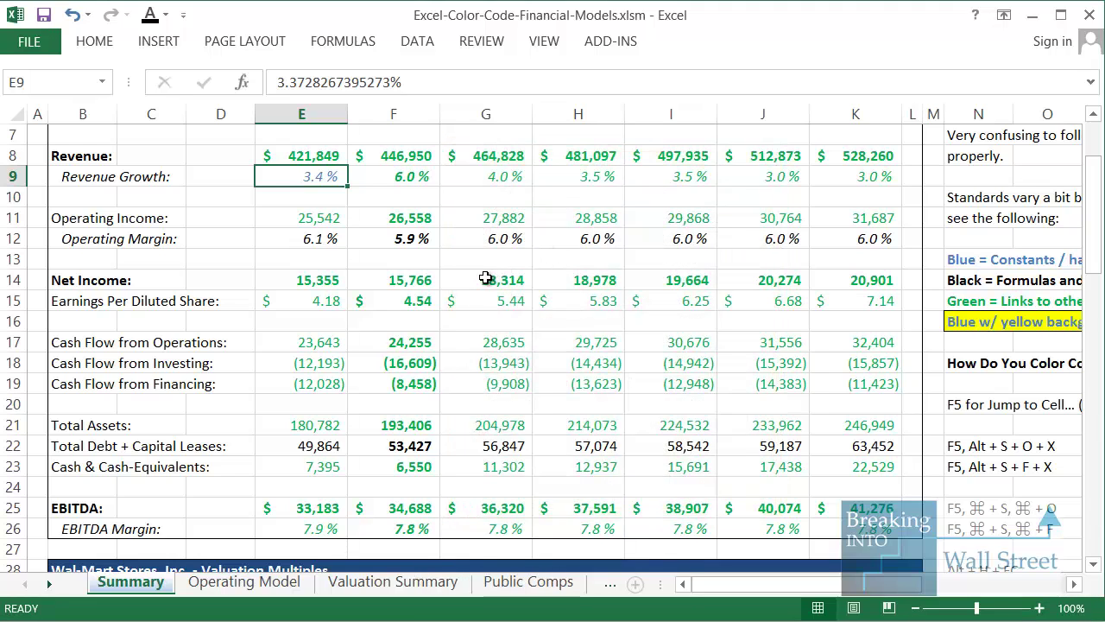
Review the Macro1 code for constant and formula cells in the Visual Basic editor and return to the Summary sheet.
key(alt+F11)
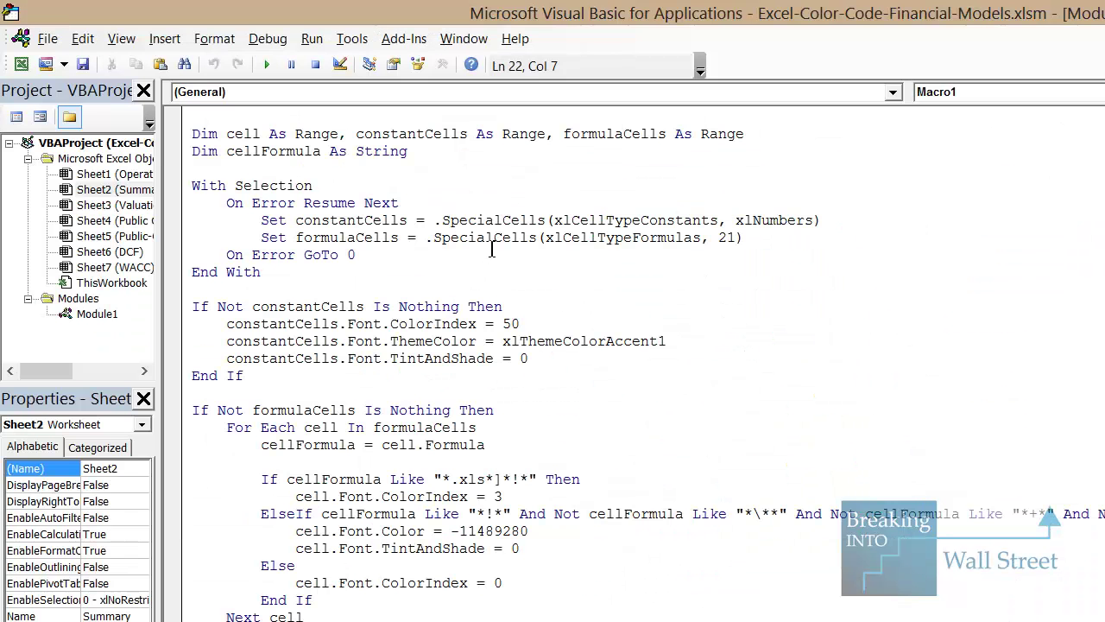
scroll(441, 333, up, 2)
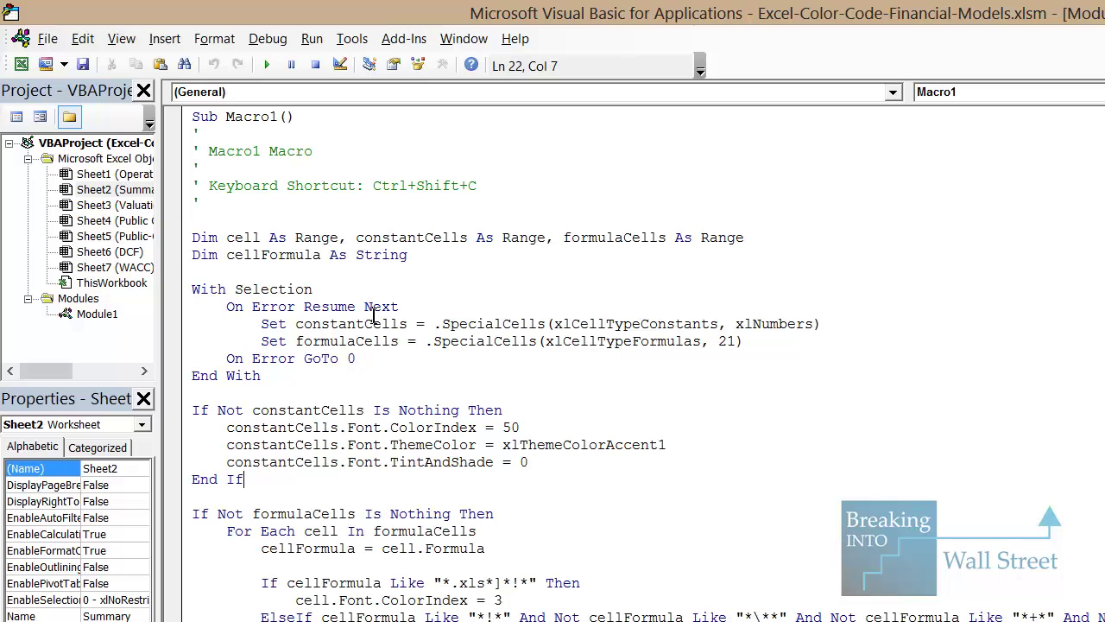
click(396, 291)
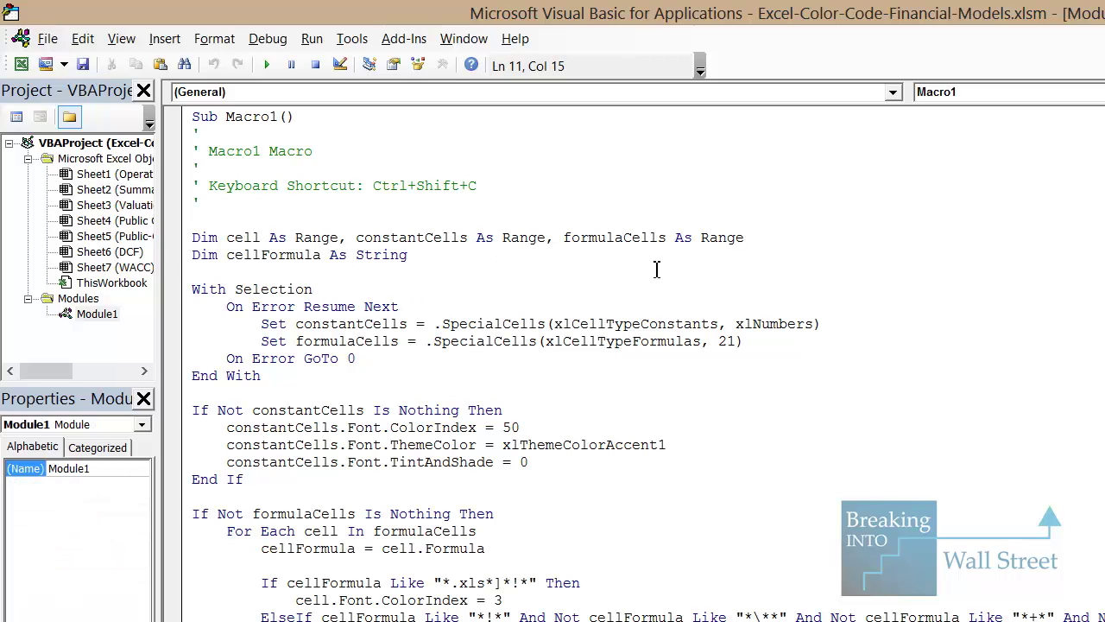
drag(553, 530, 570, 621)
click(664, 461)
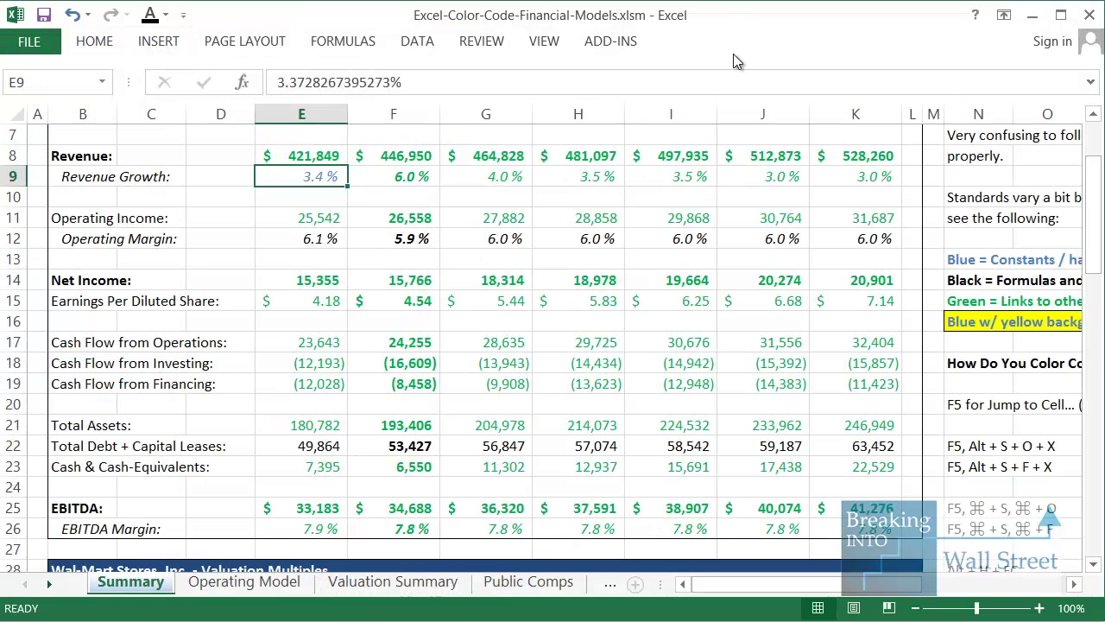
scroll(701, 245, up, 2)
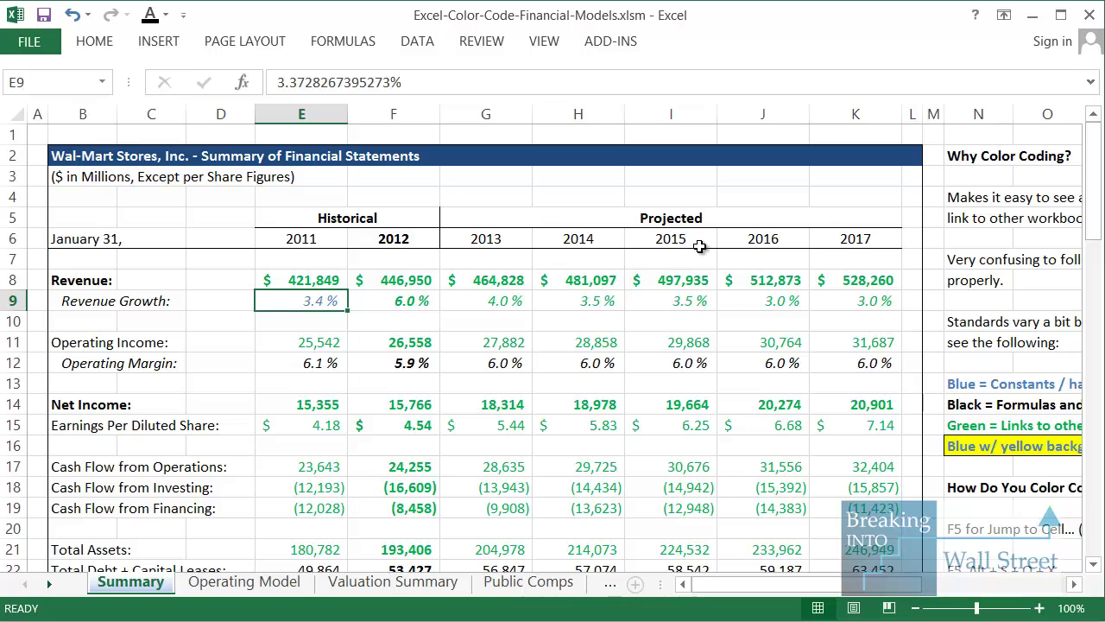